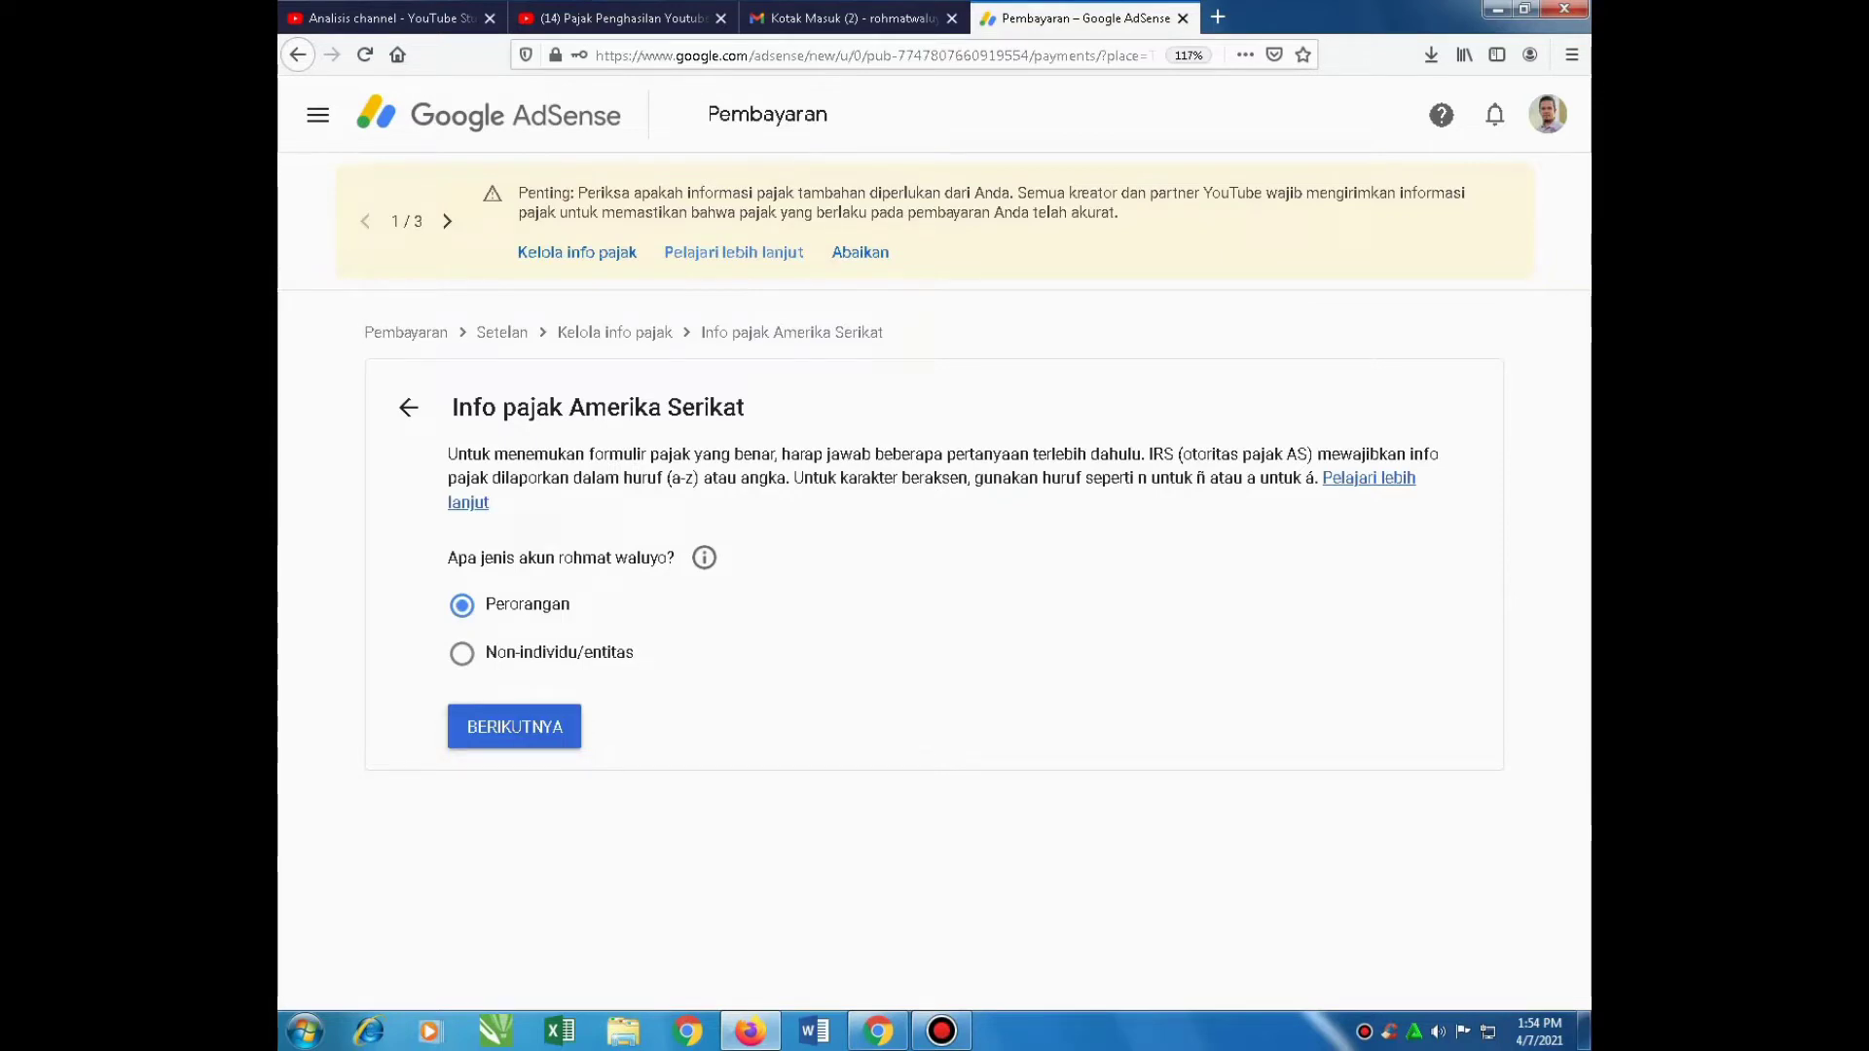
Answer Tidak (not a US citizen), select the W-8BEN form and start it
left_click(461, 811)
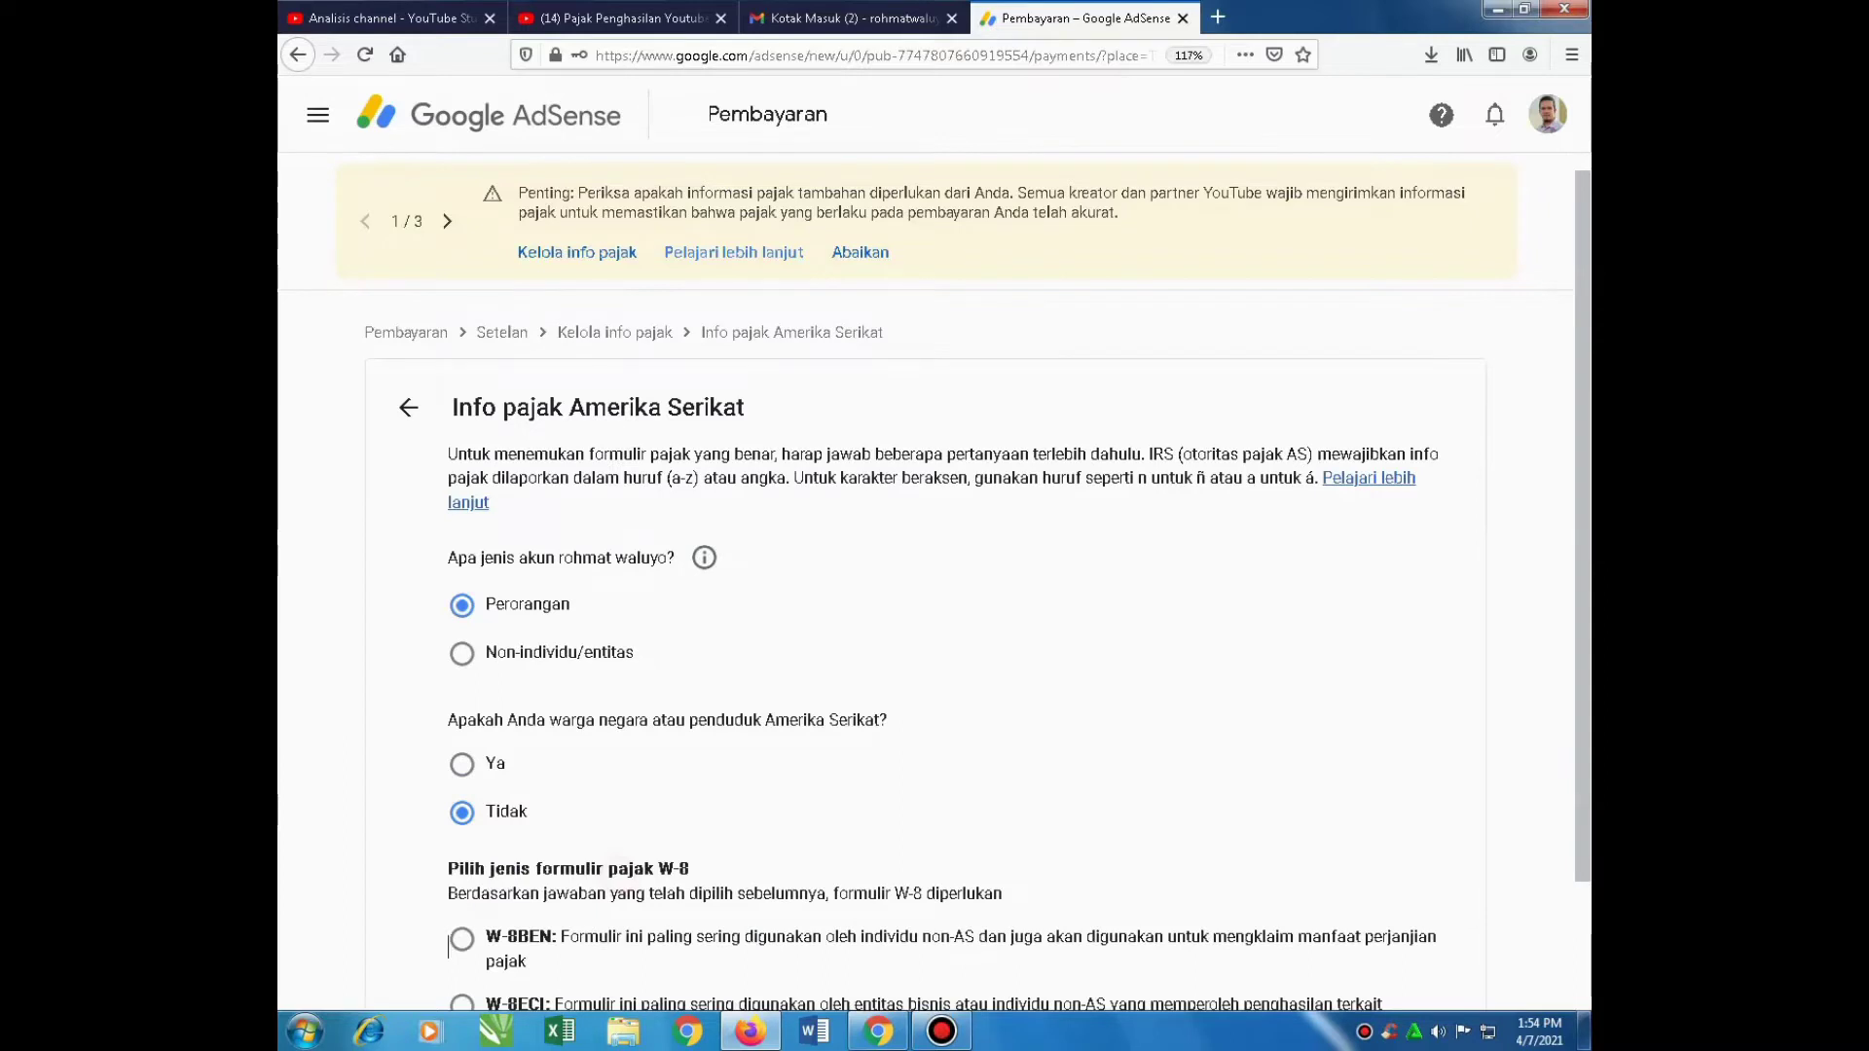
scroll(449, 946, "down", 2)
left_click(459, 817)
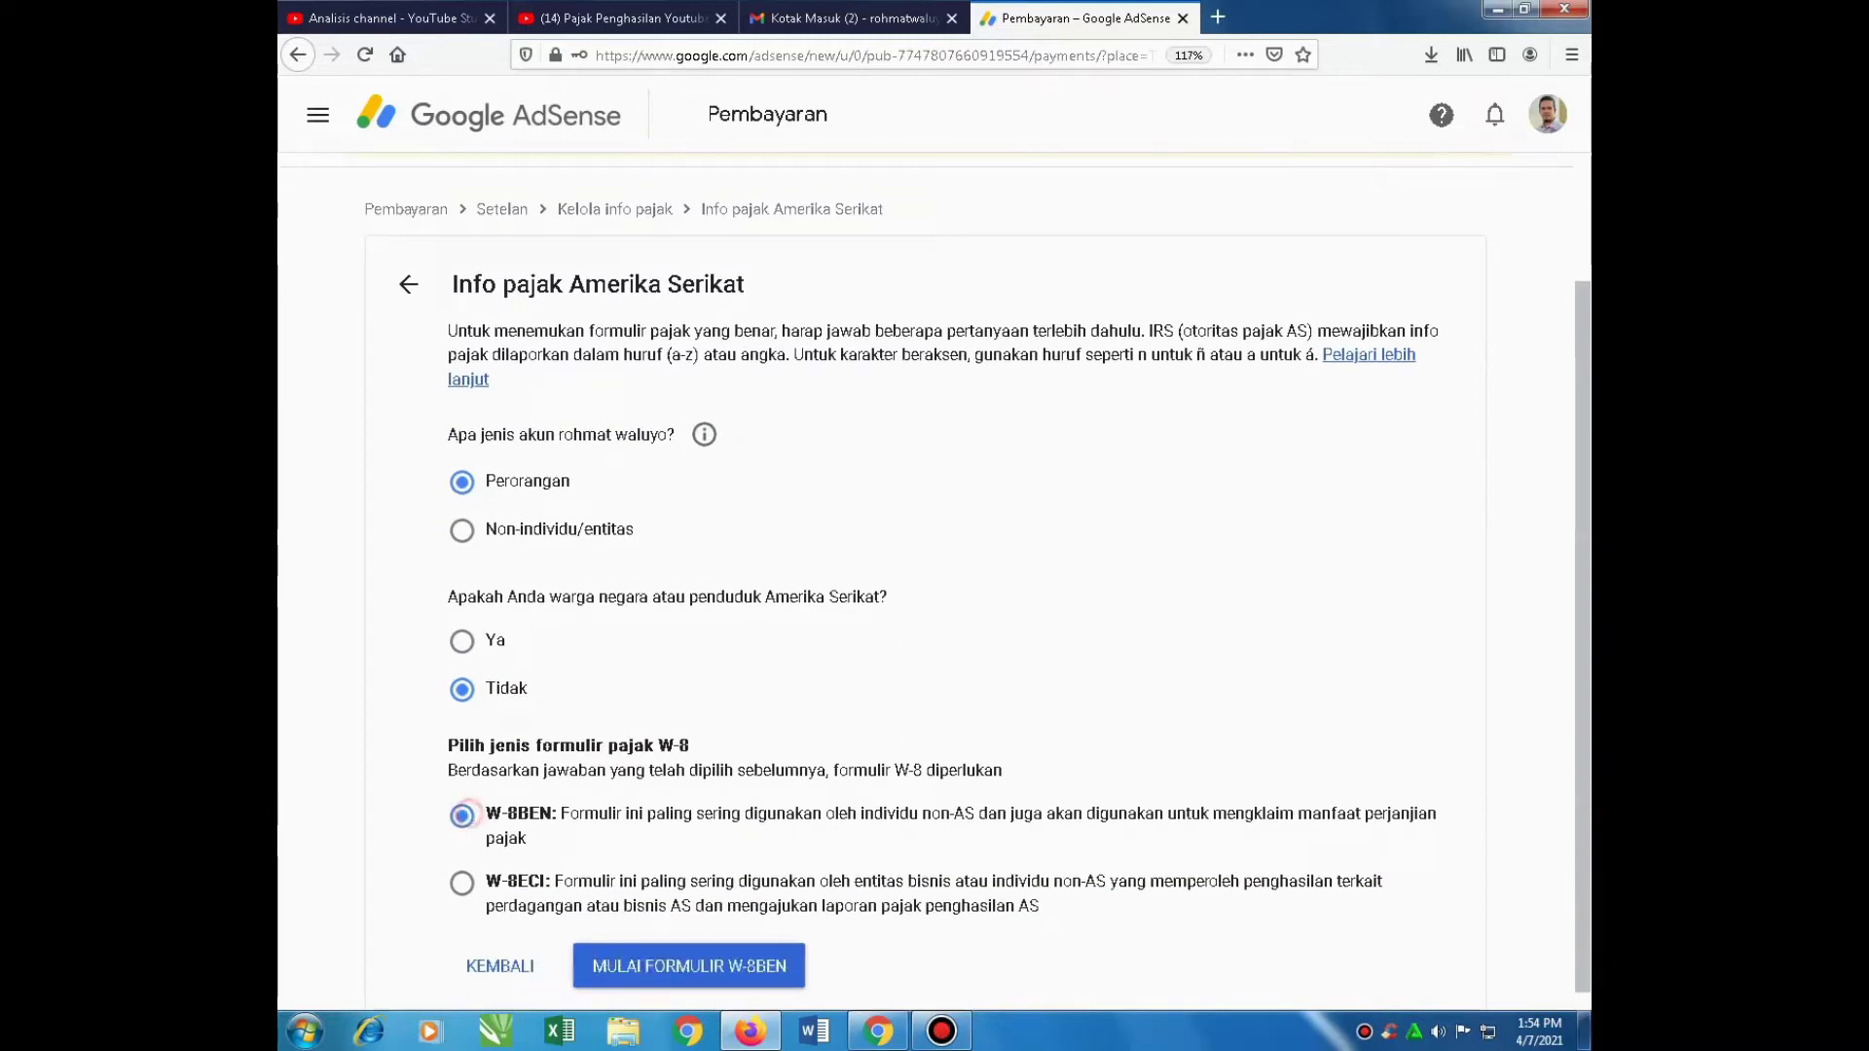
left_click(689, 966)
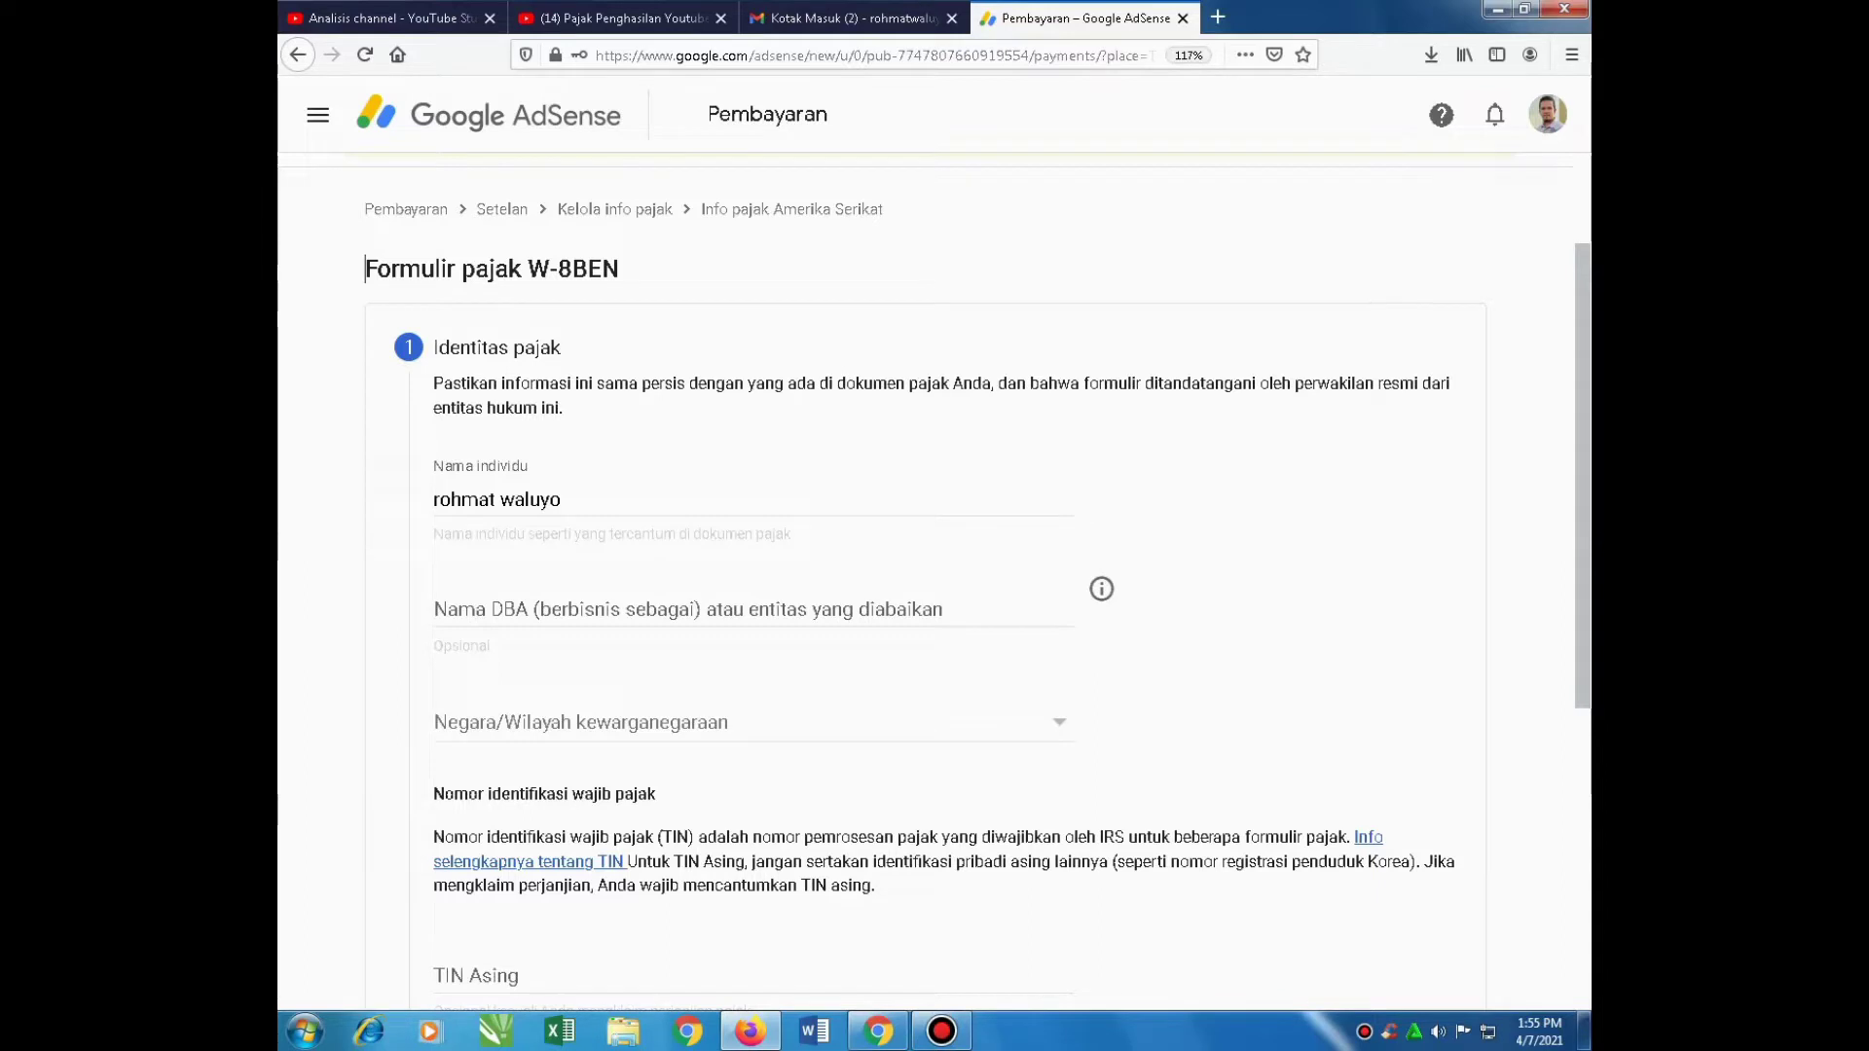
Set citizenship country to Indonesia and foreign TIN to 'Indonesia', then continue to Alamat
left_click(1057, 719)
scroll(740, 623, "down", 4)
scroll(740, 623, "down", 20)
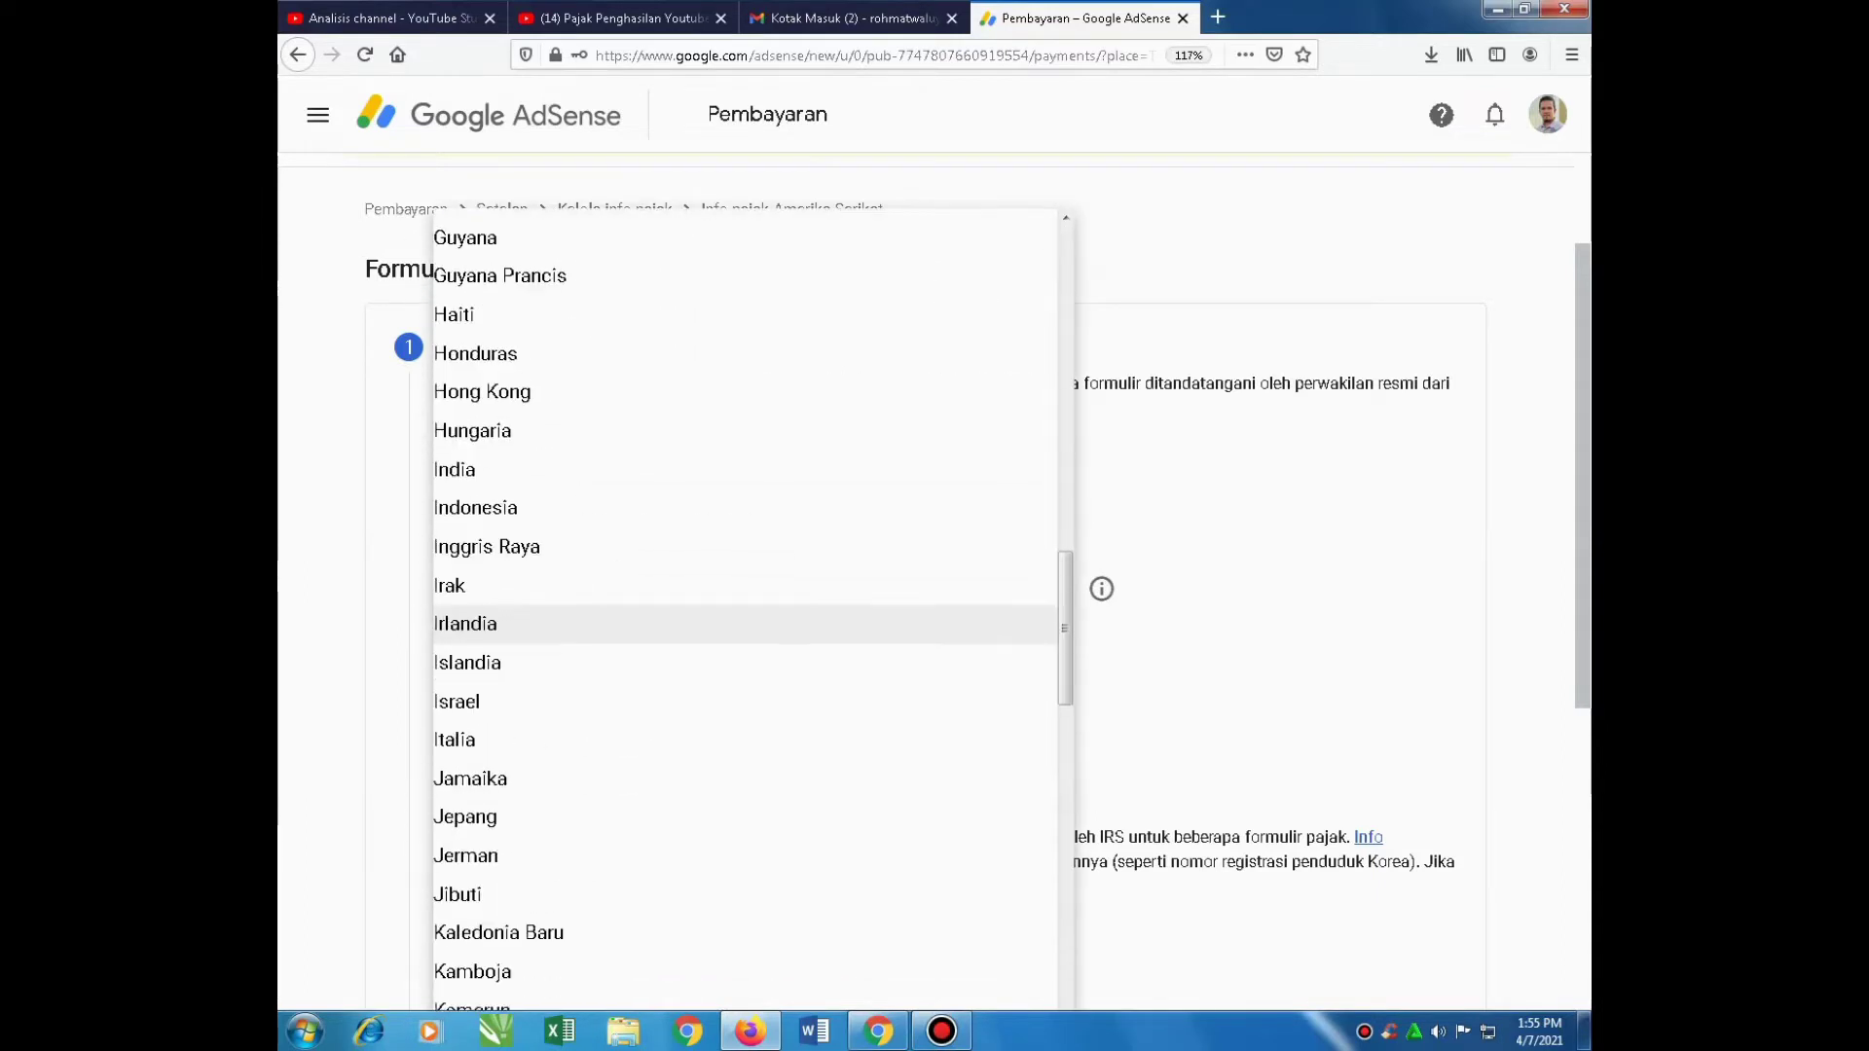
scroll(740, 686, "down", 4)
scroll(740, 687, "down", 6)
scroll(740, 686, "up", 5)
scroll(487, 701, "up", 5)
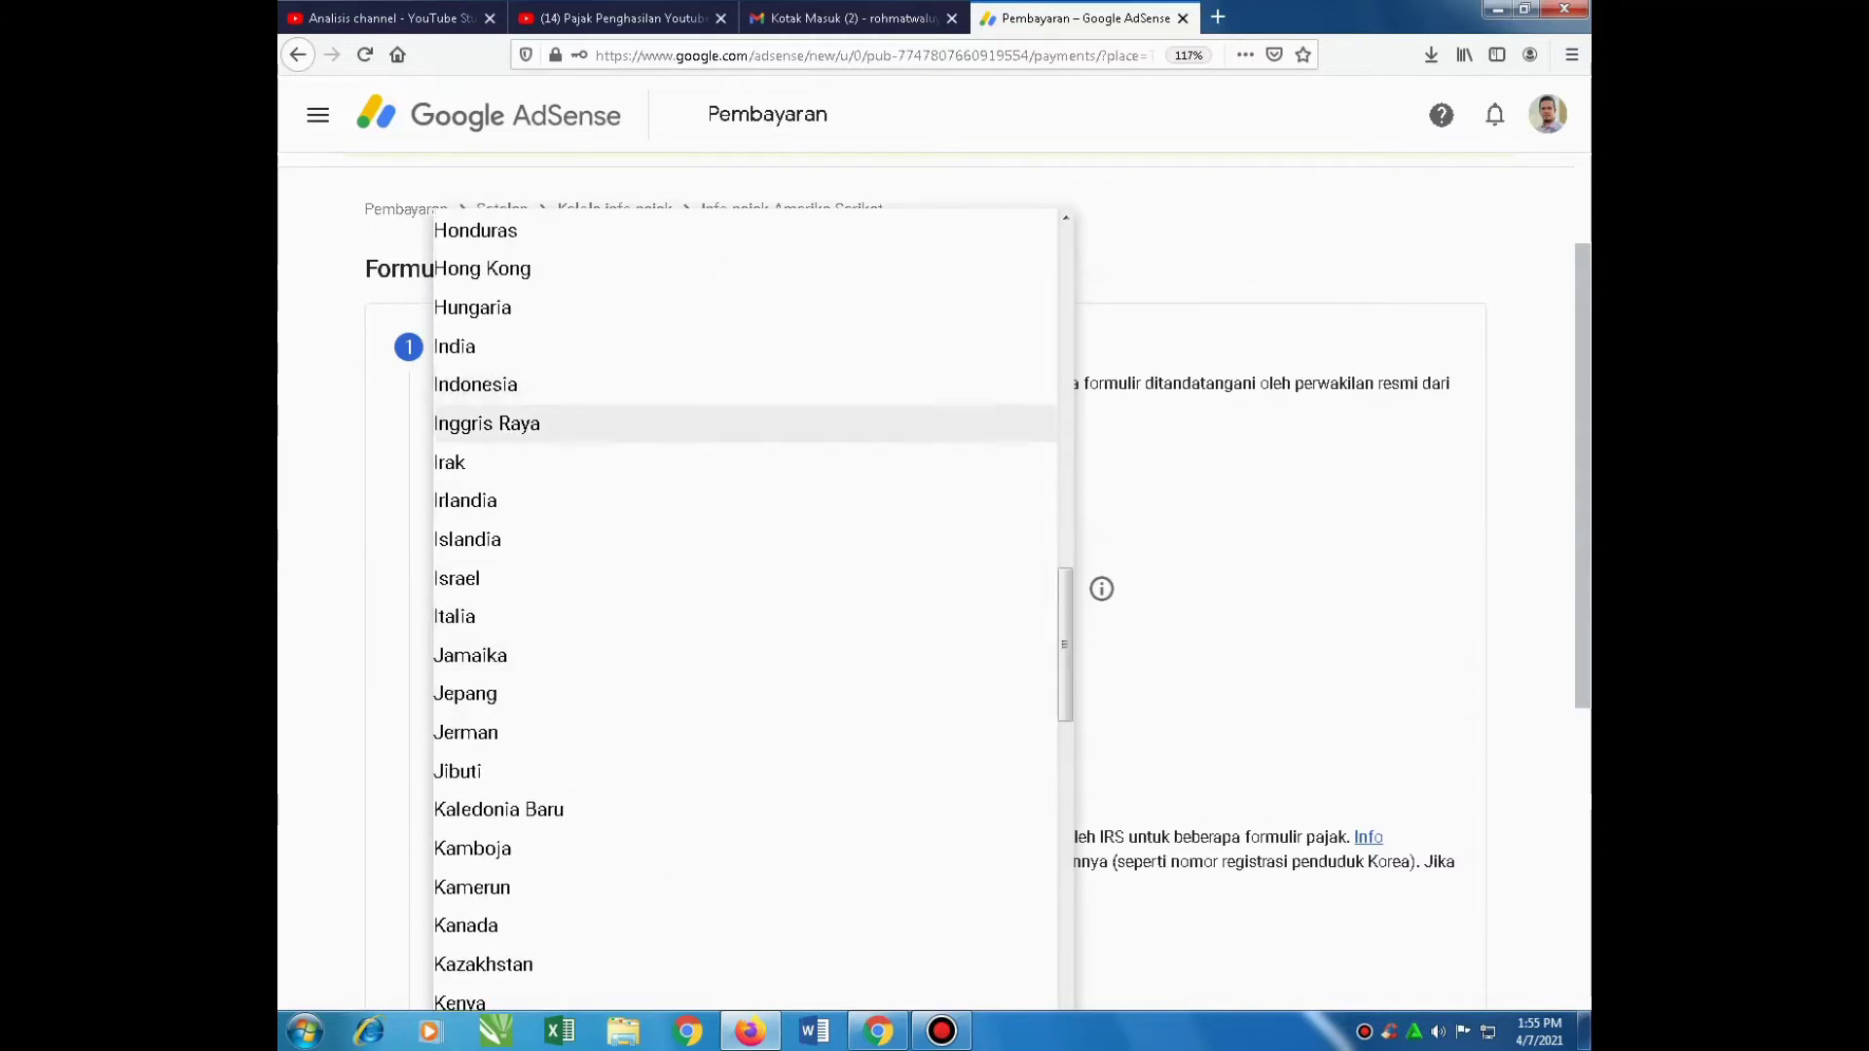
left_click(486, 386)
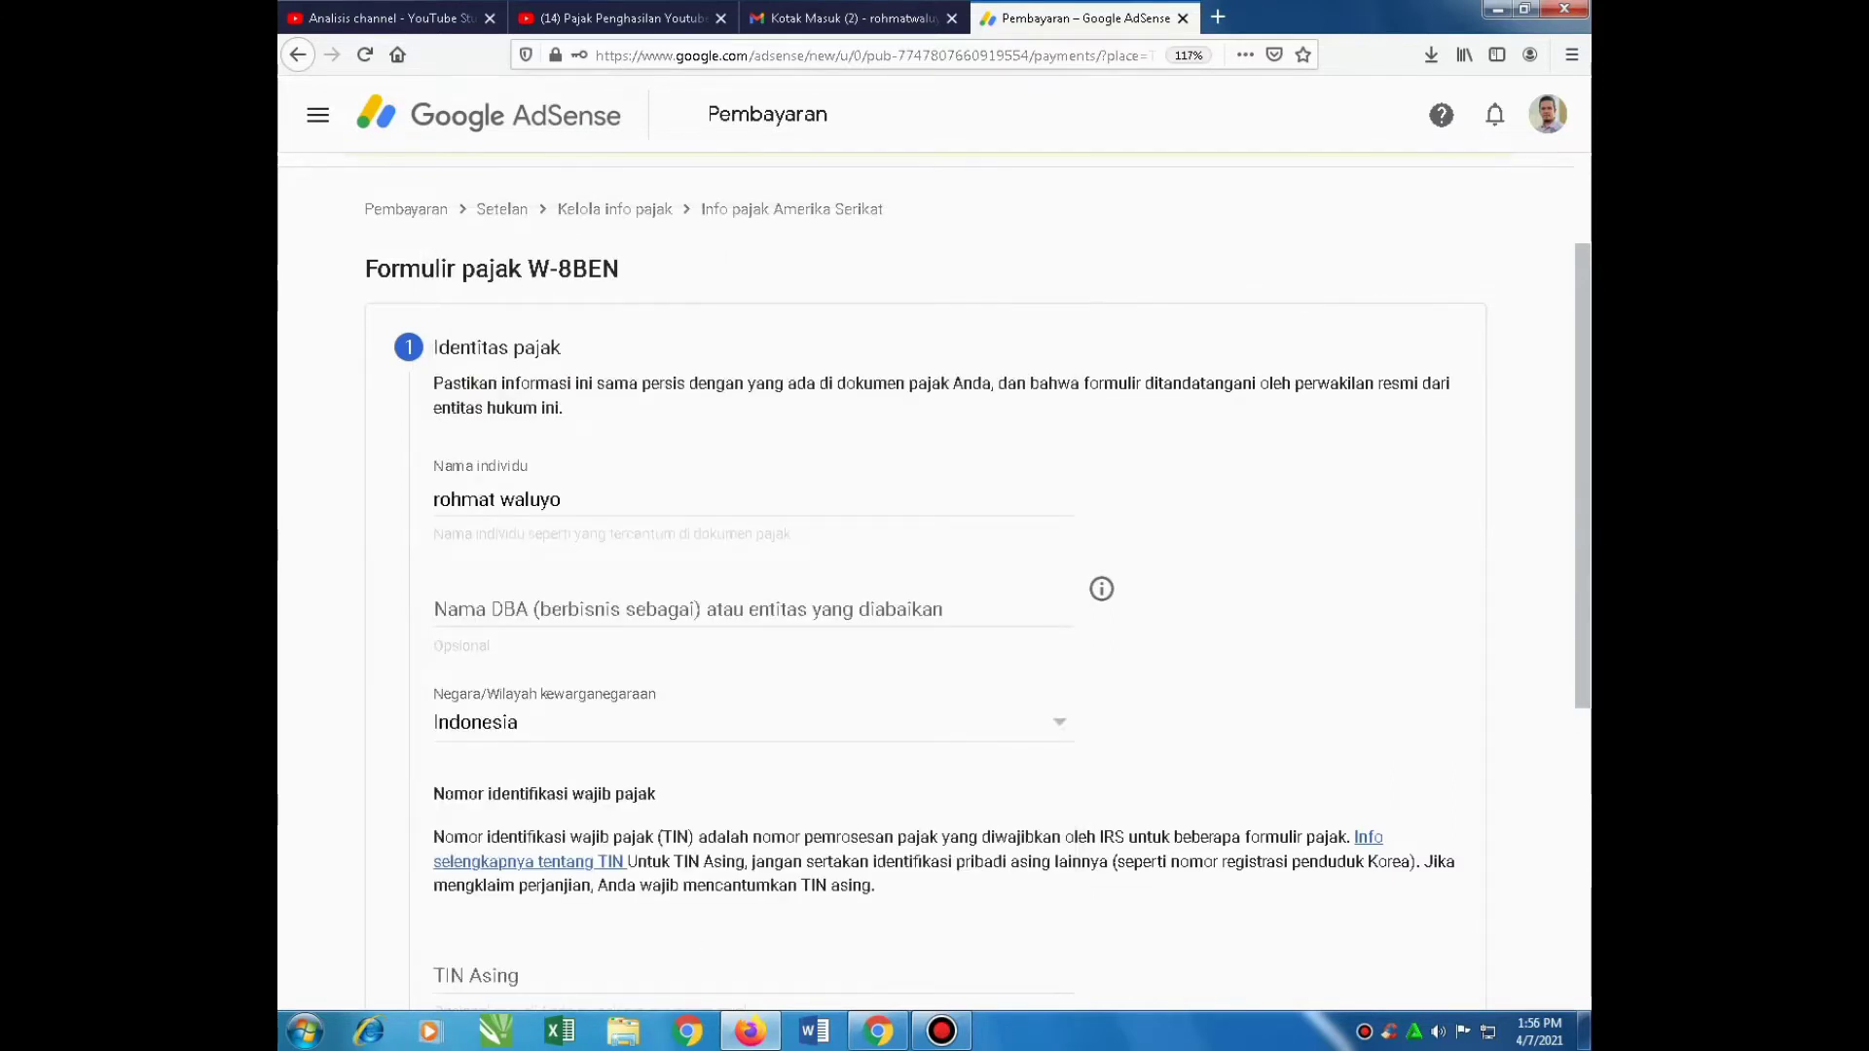
scroll(934, 584, "down", 3)
left_click(437, 730)
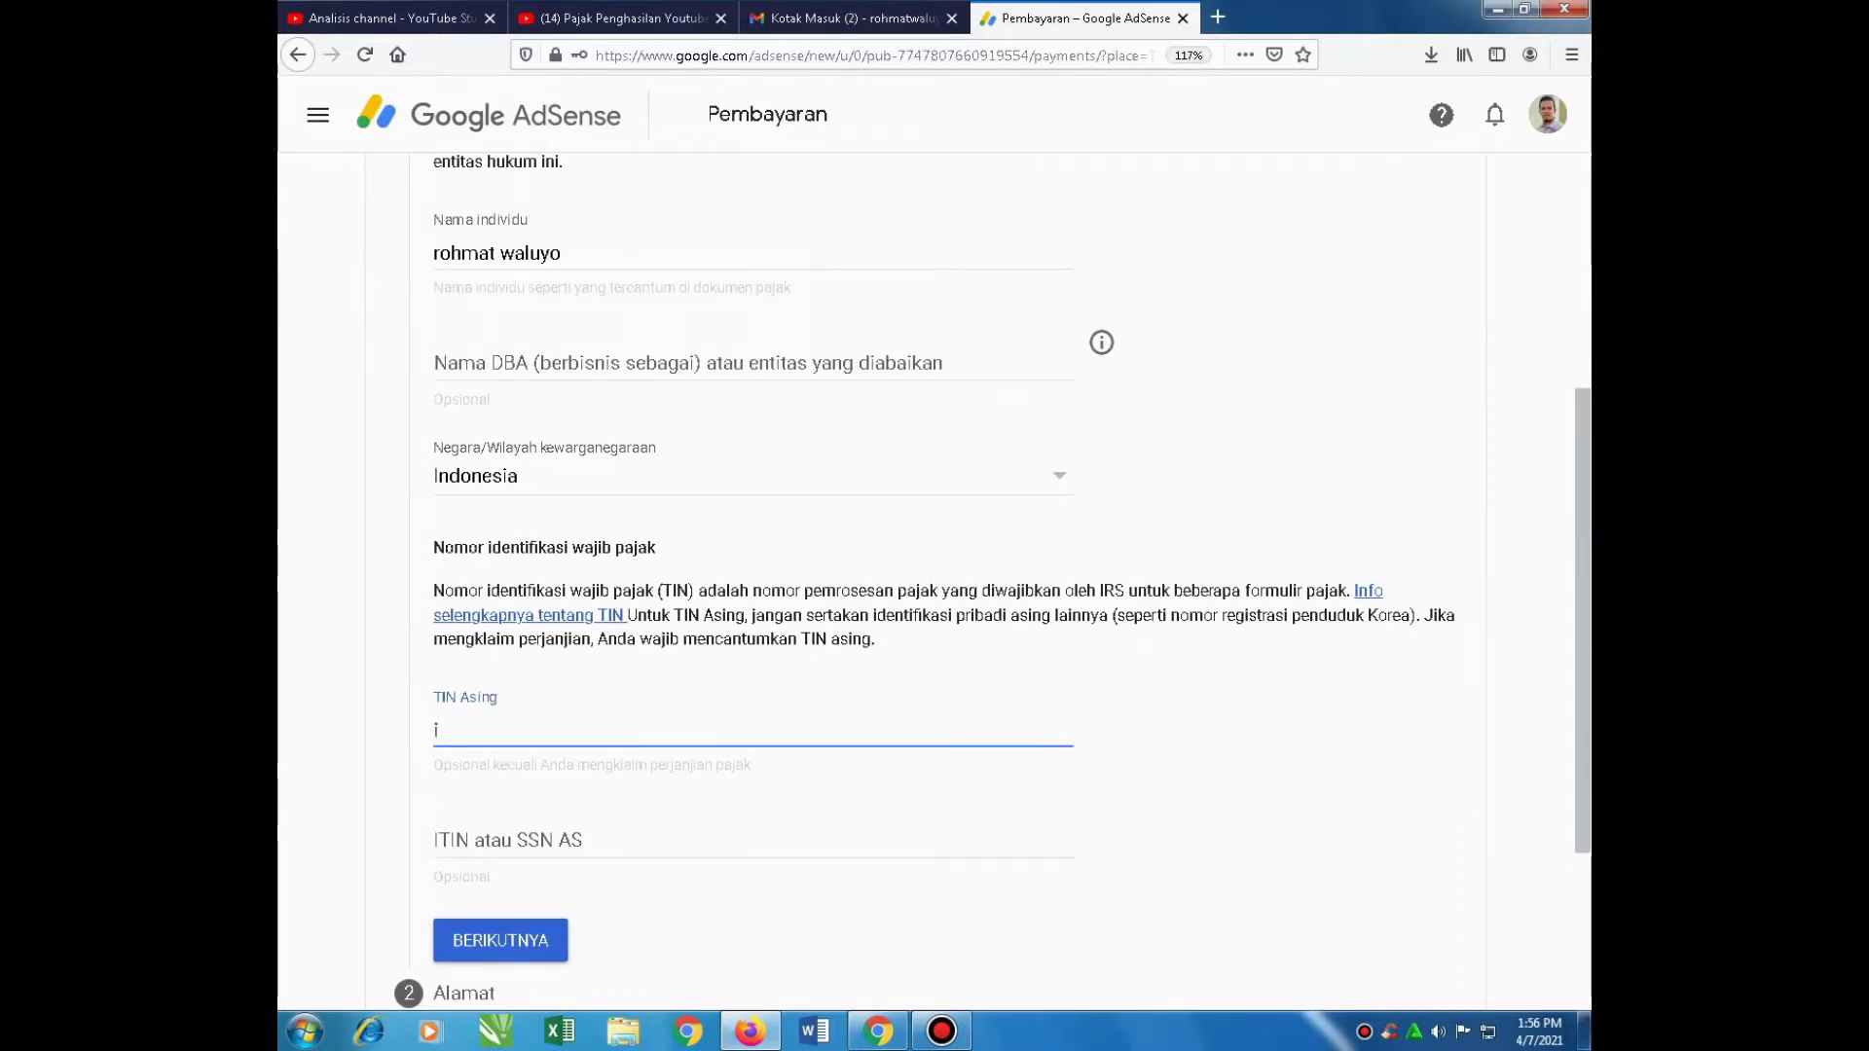
type("Indonesia")
left_click(499, 940)
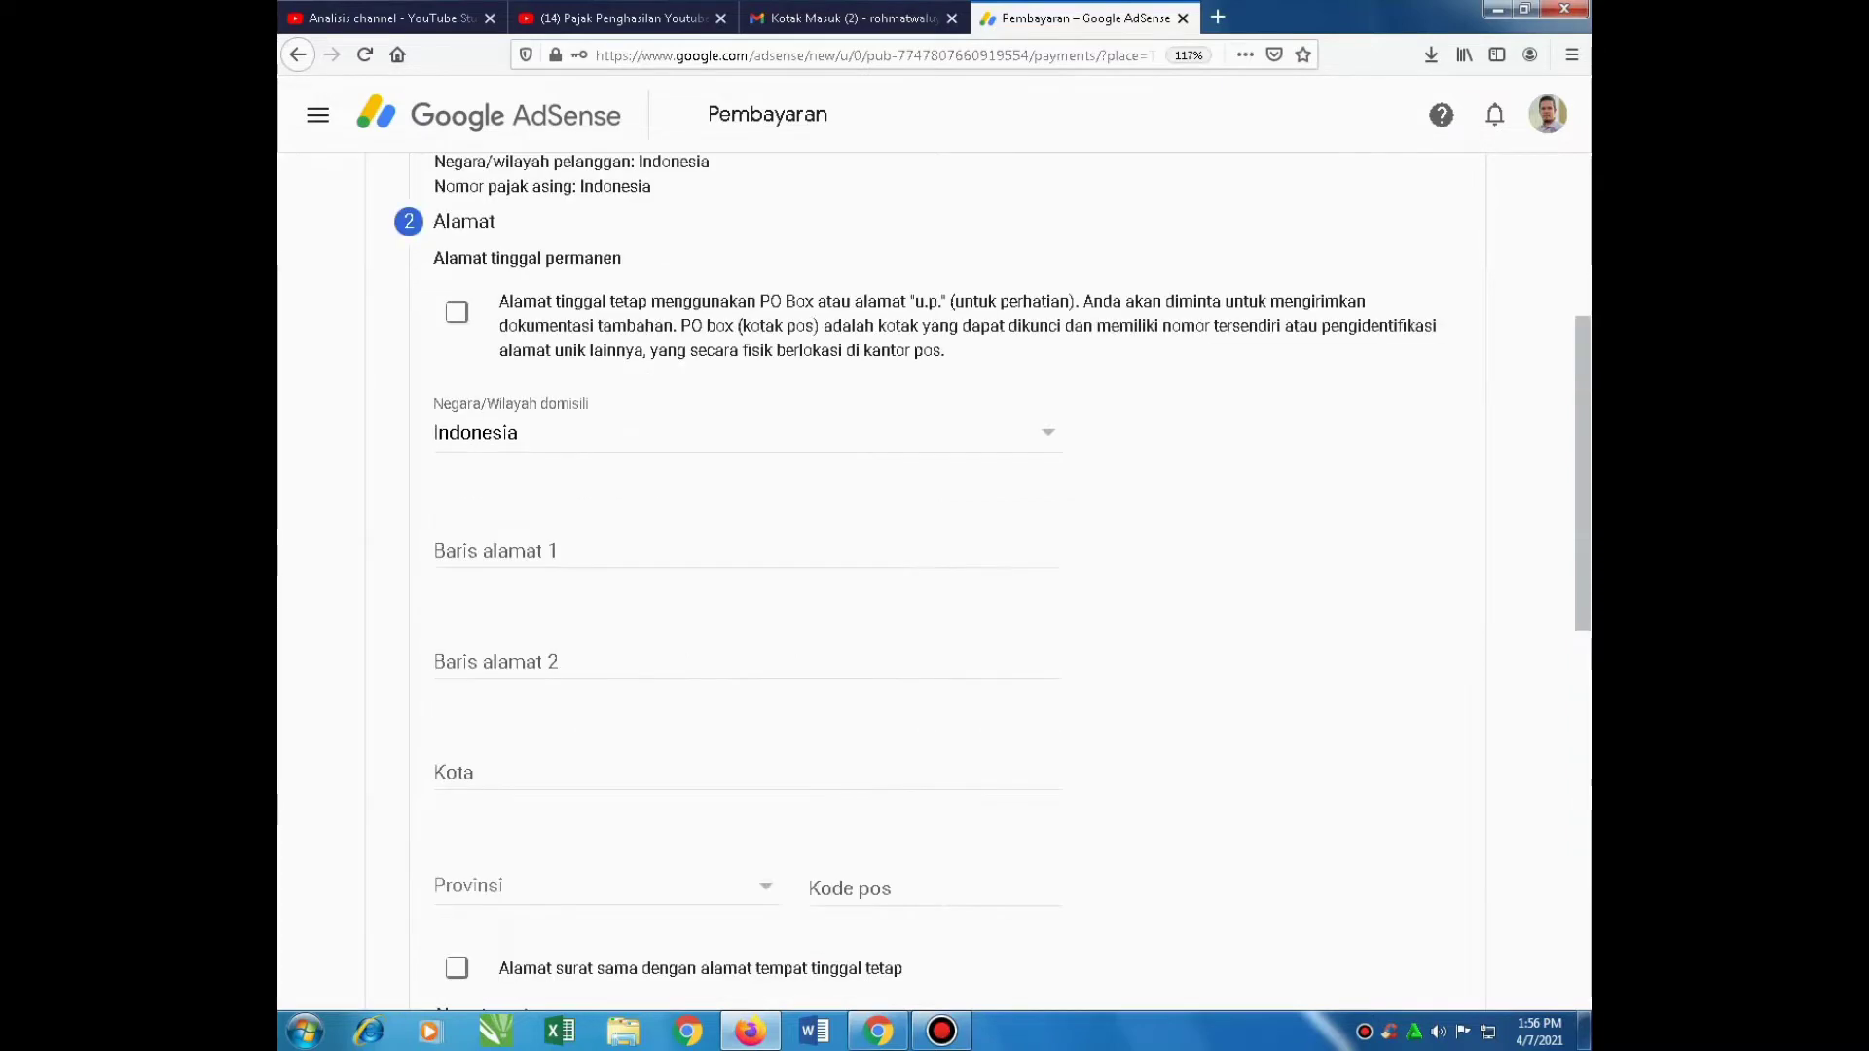
scroll(934, 574, "up", 4)
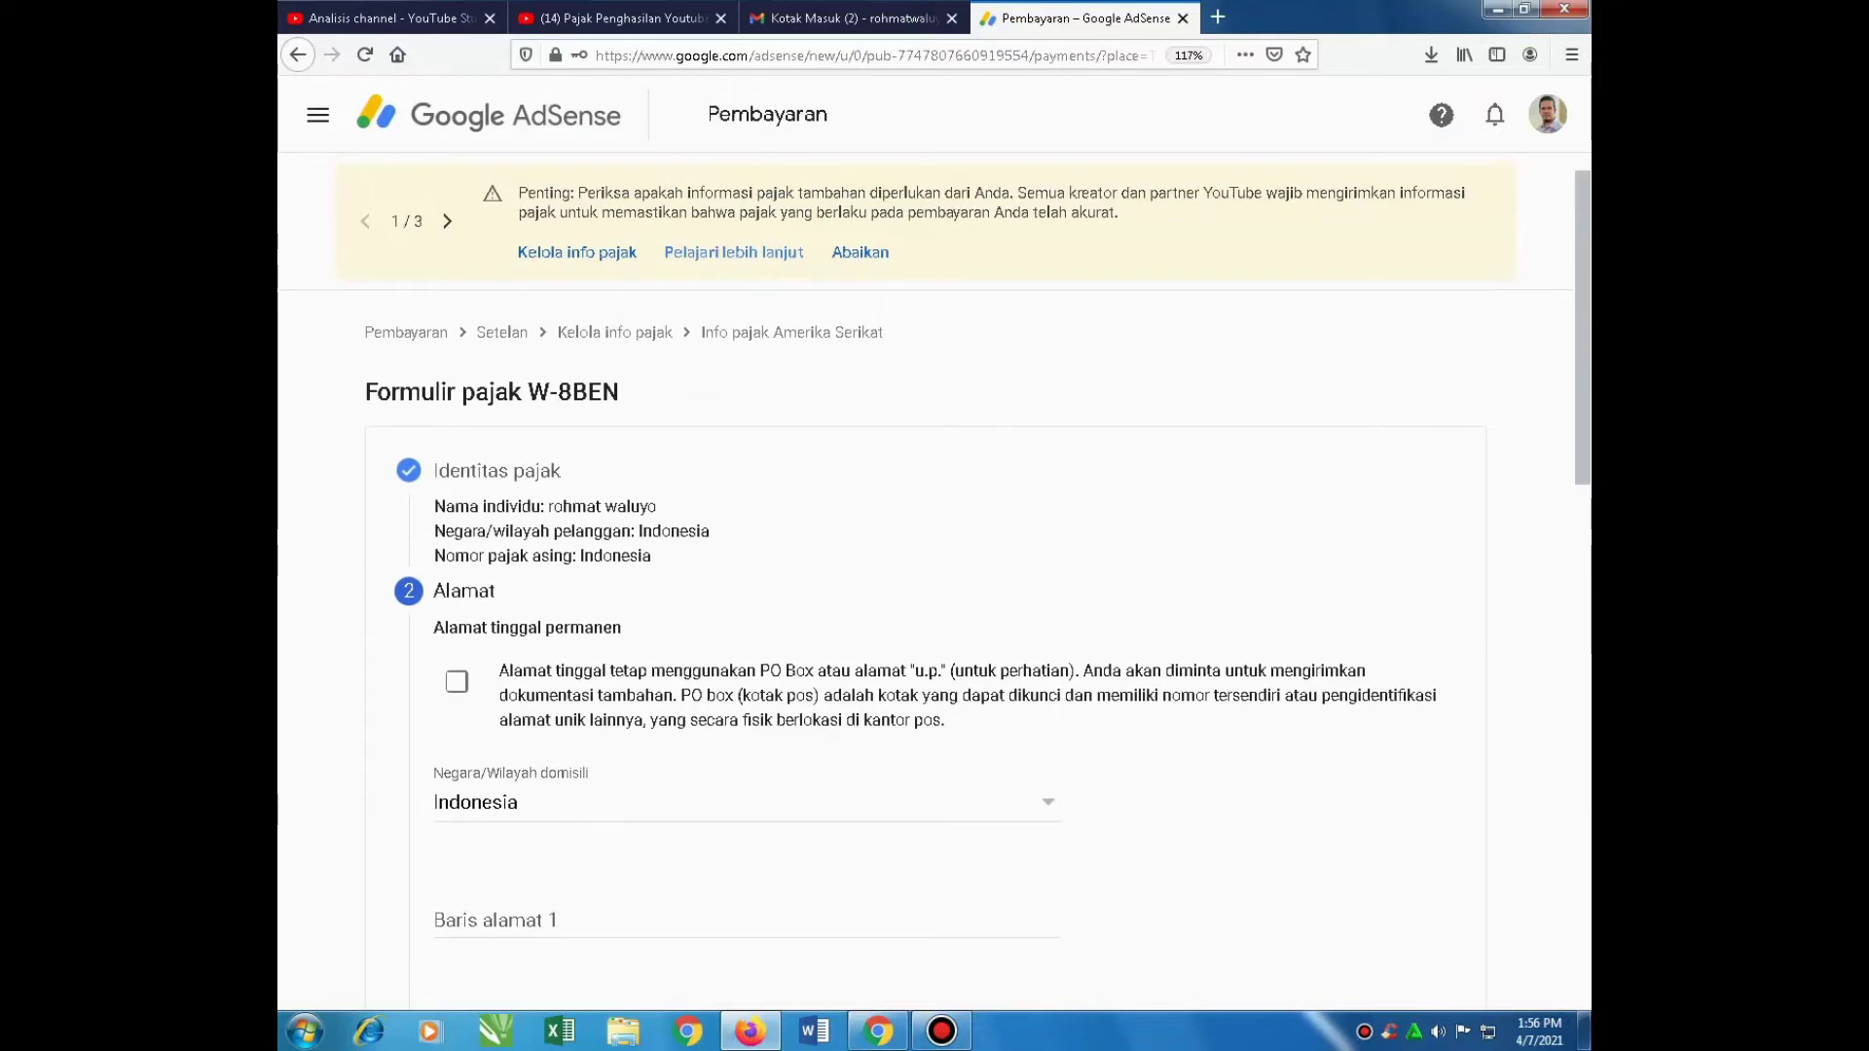
scroll(935, 584, "down", 3)
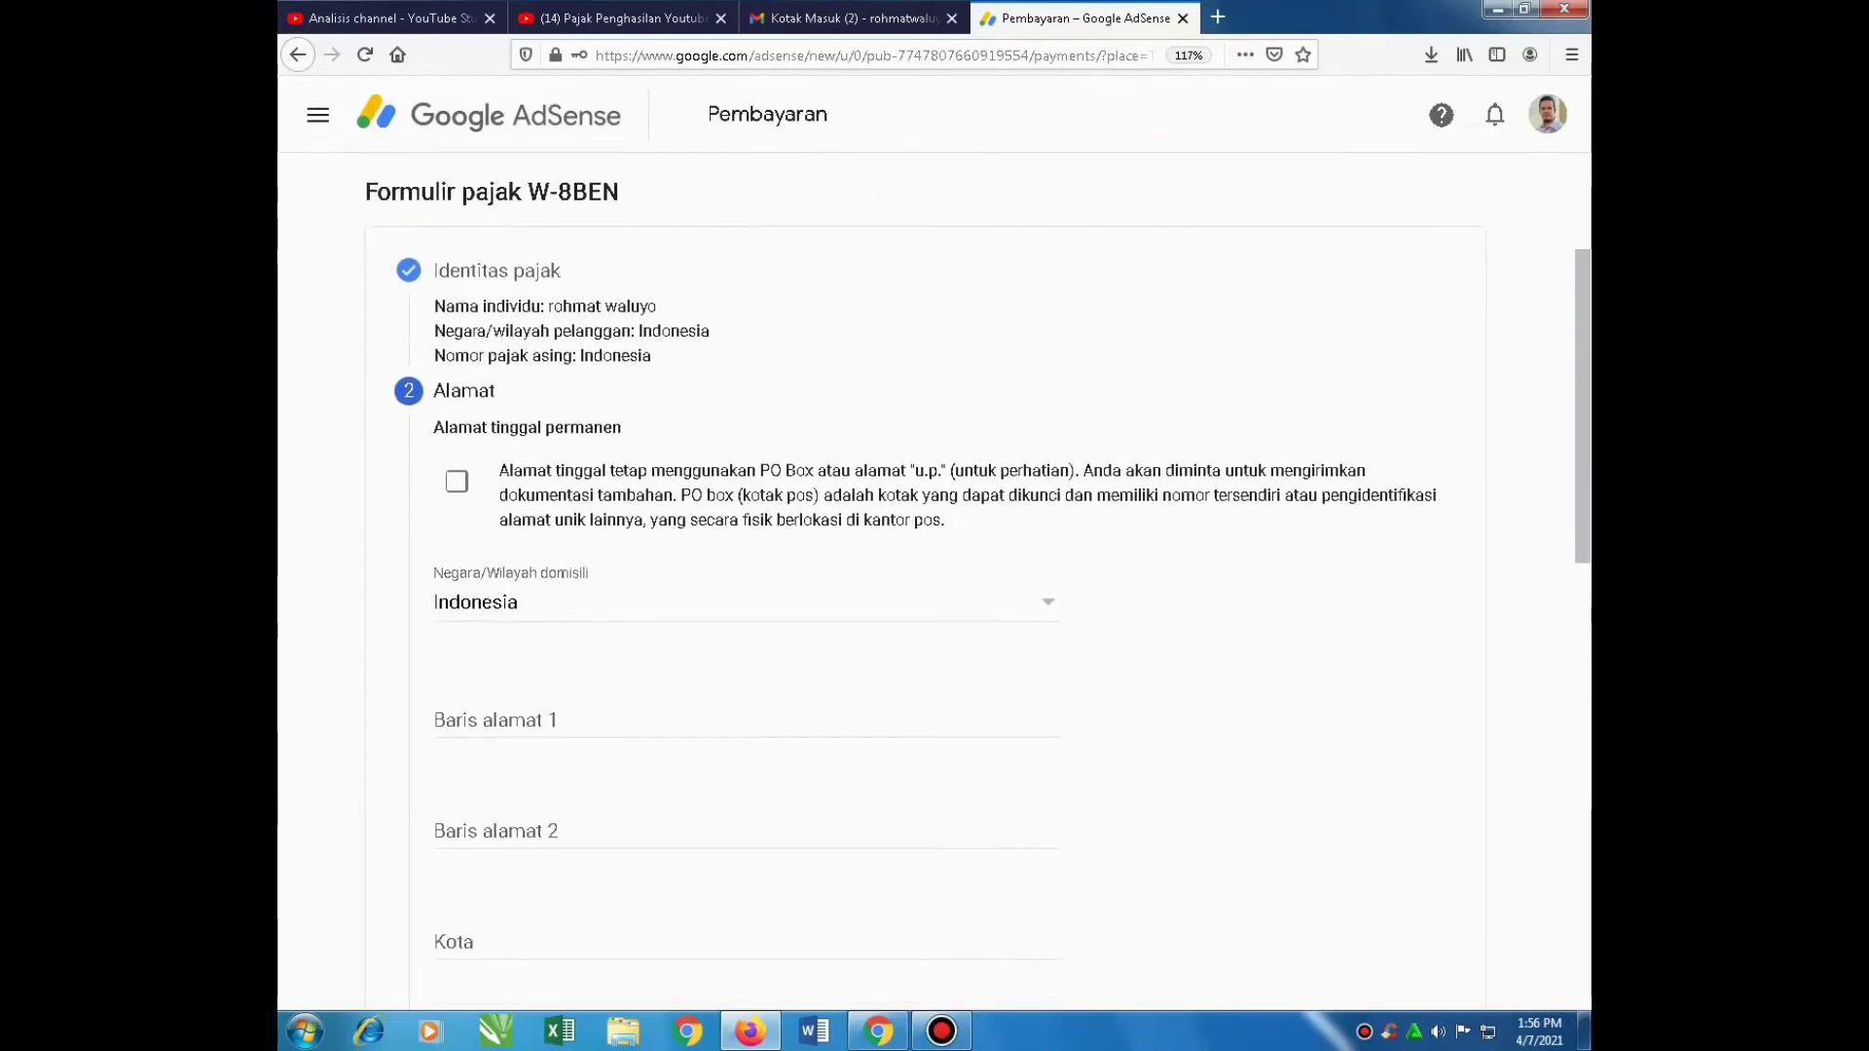
left_click(457, 435)
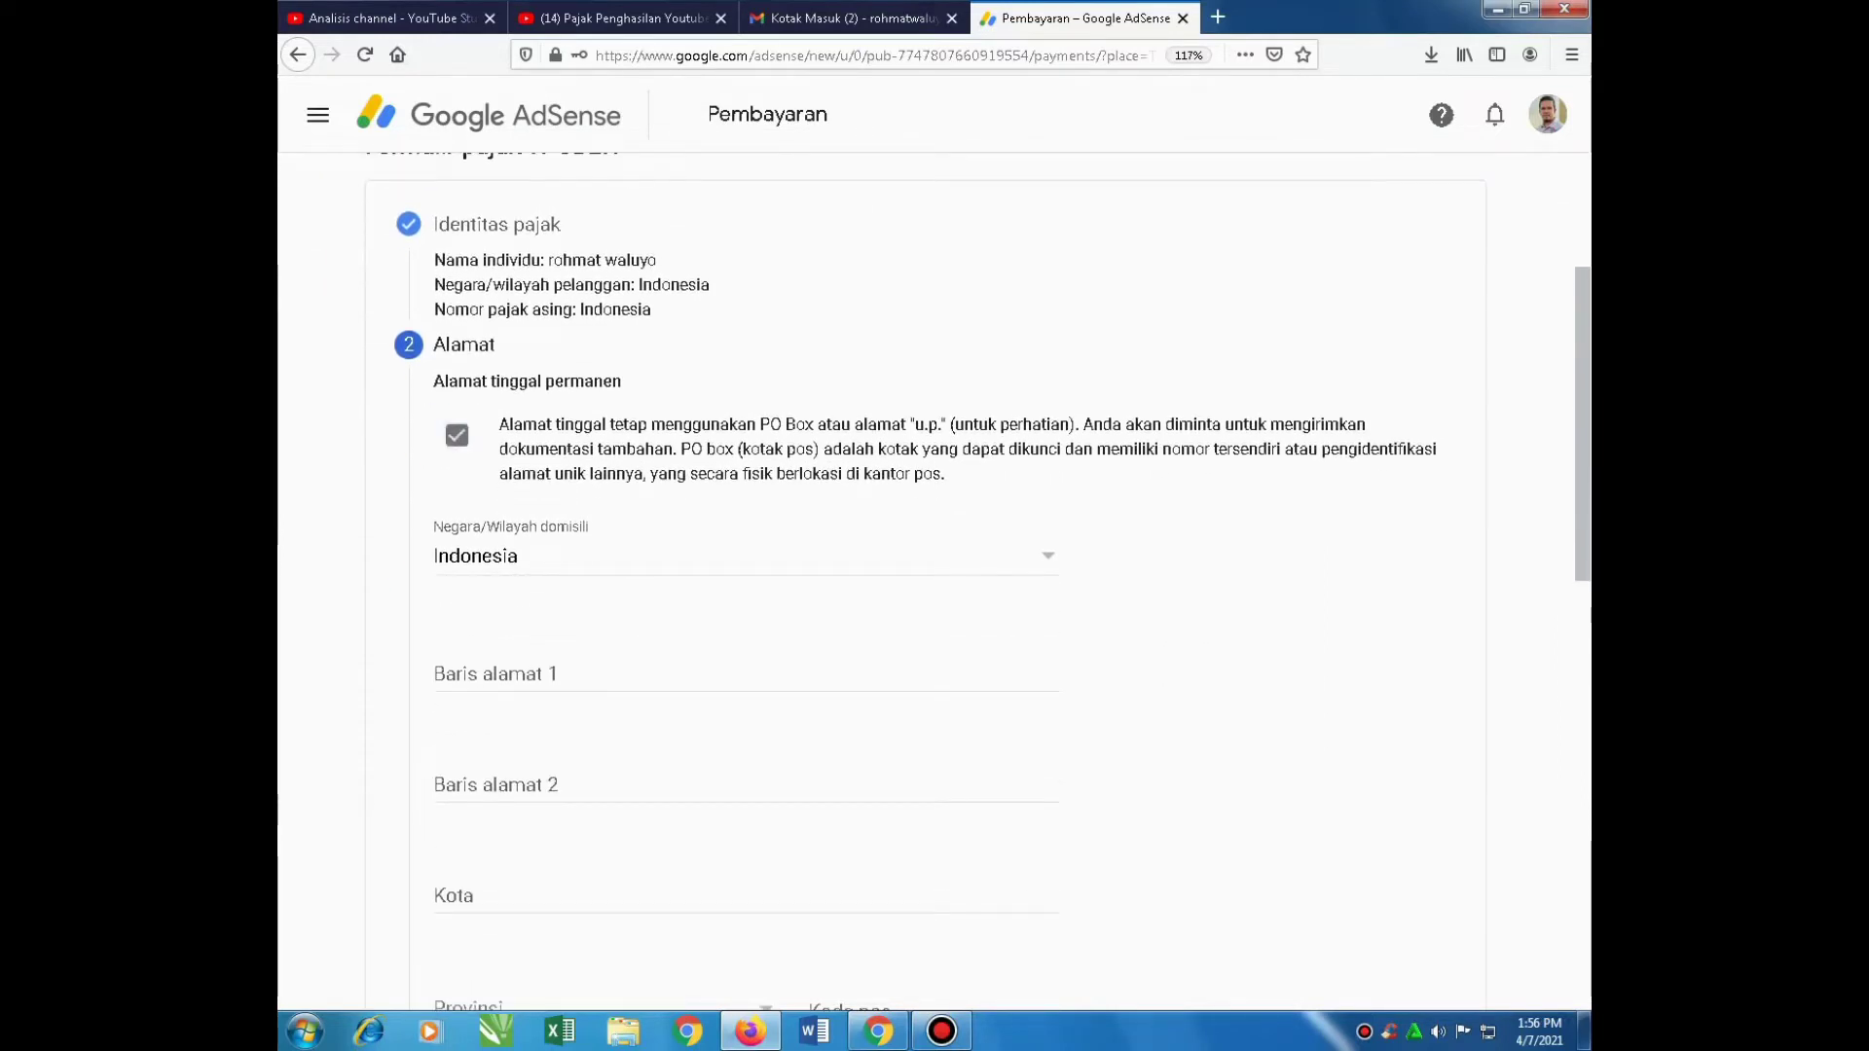
left_click(592, 679)
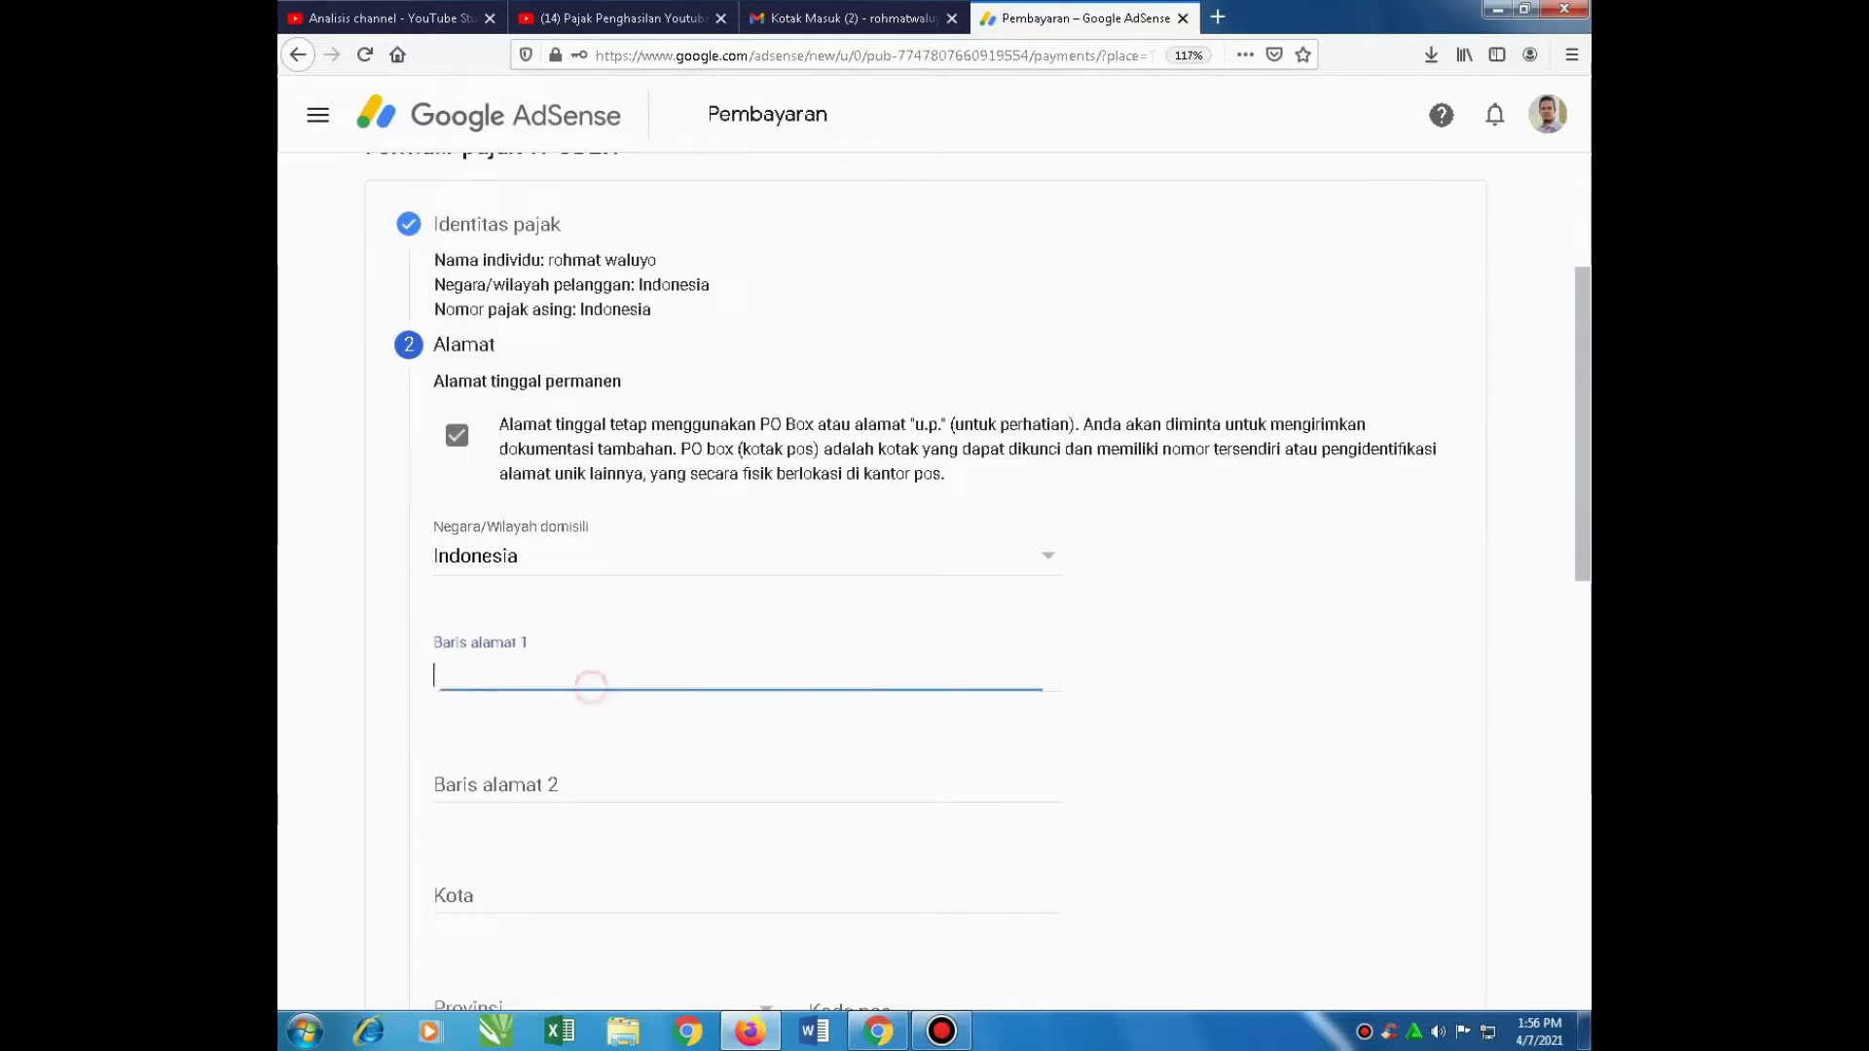
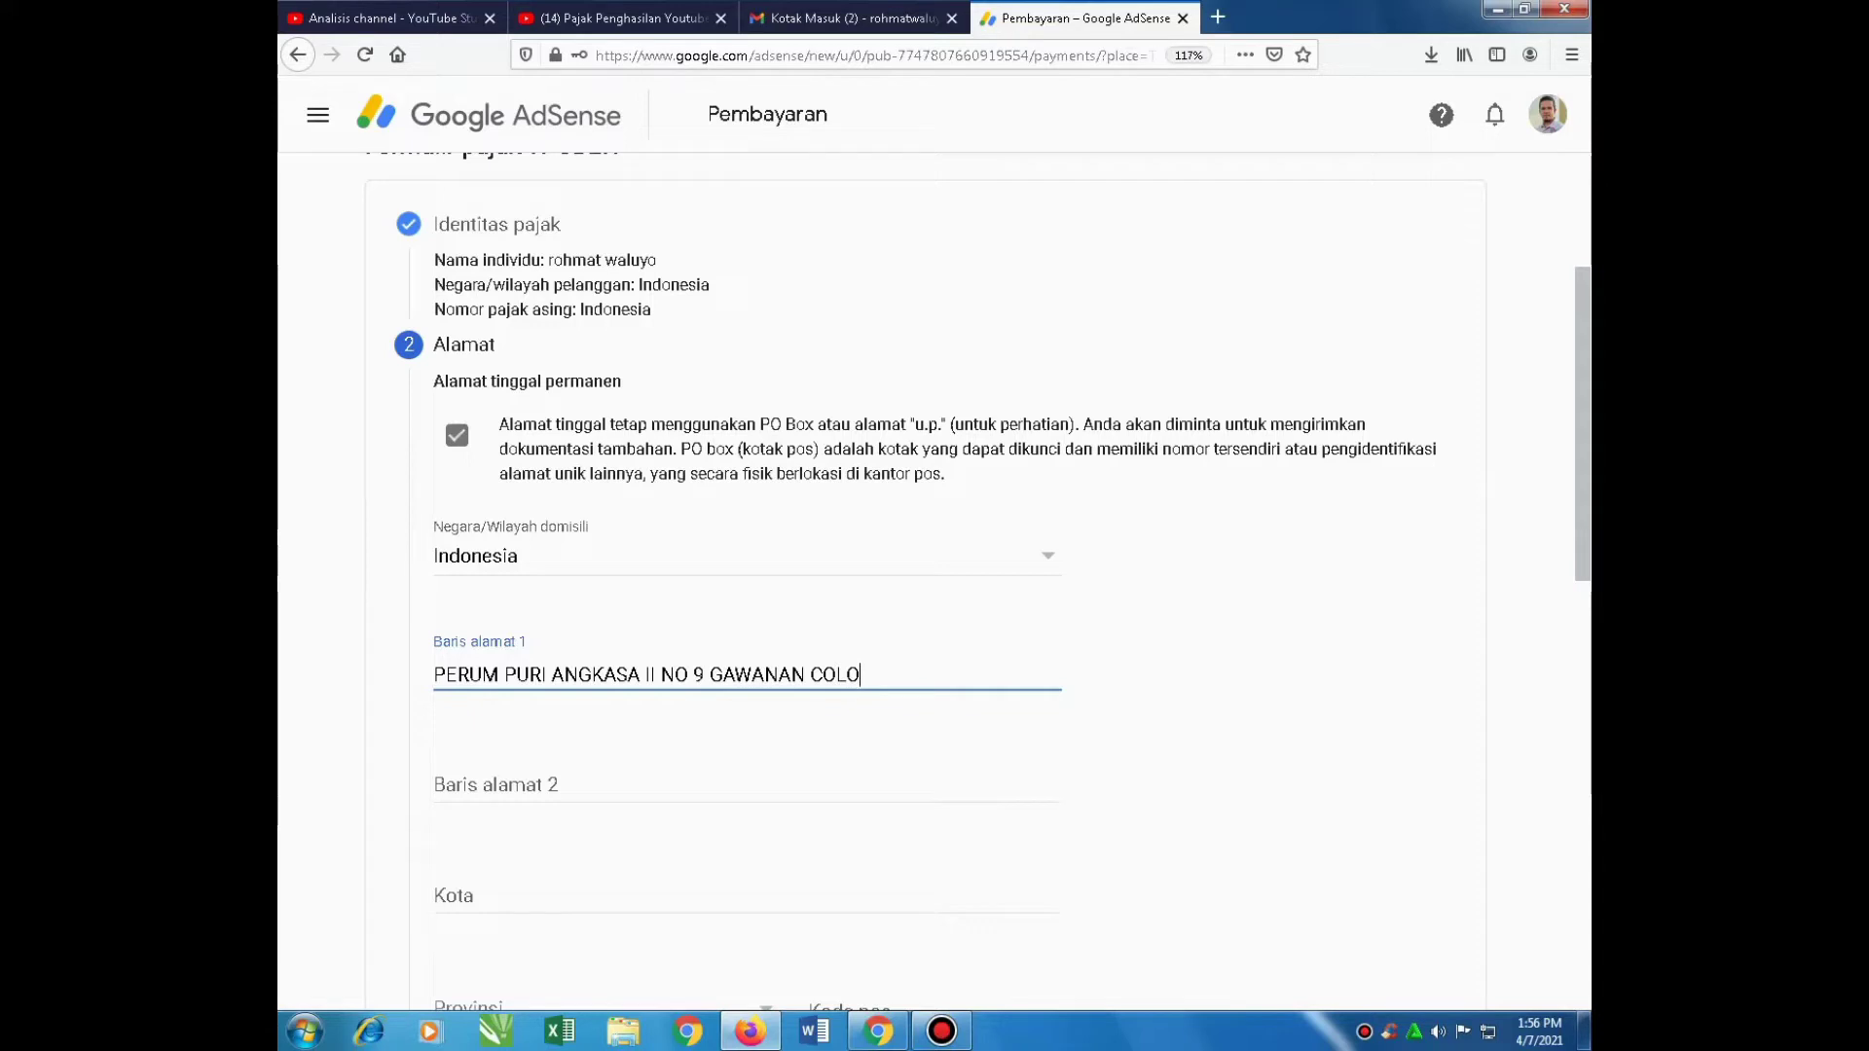
left_click(709, 675)
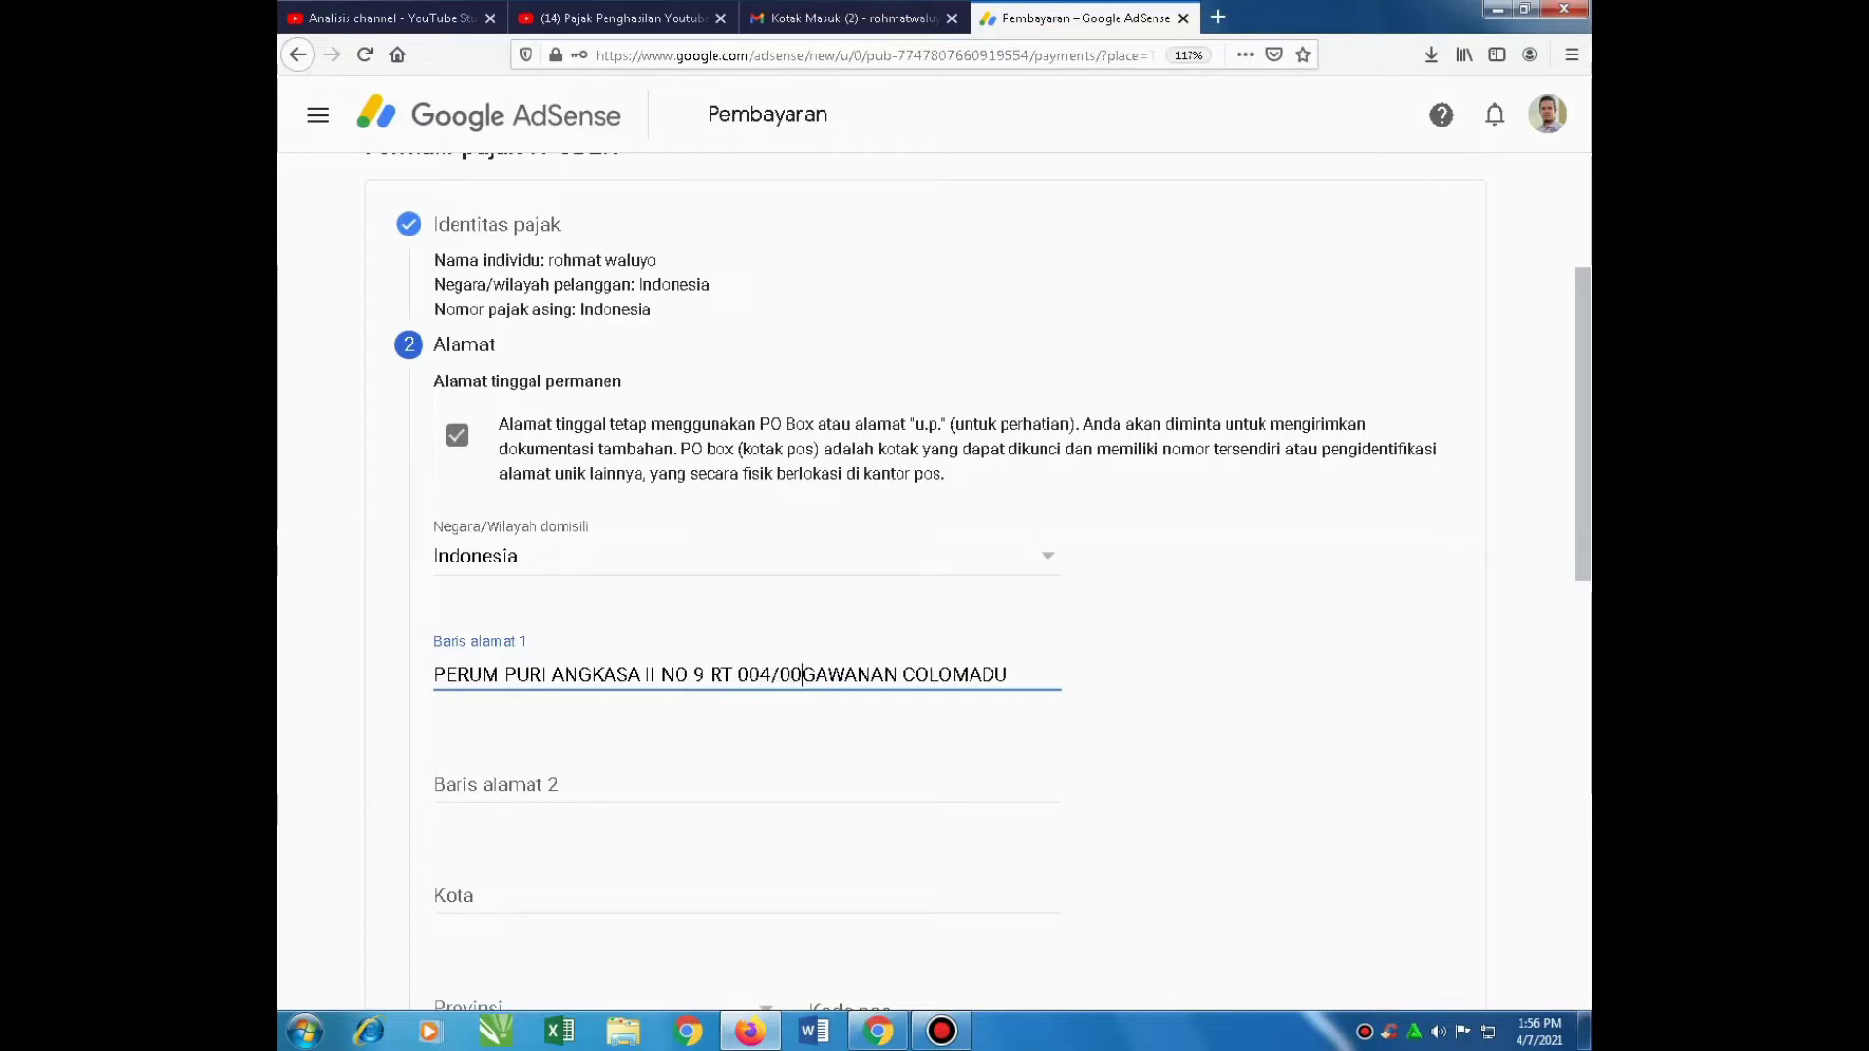
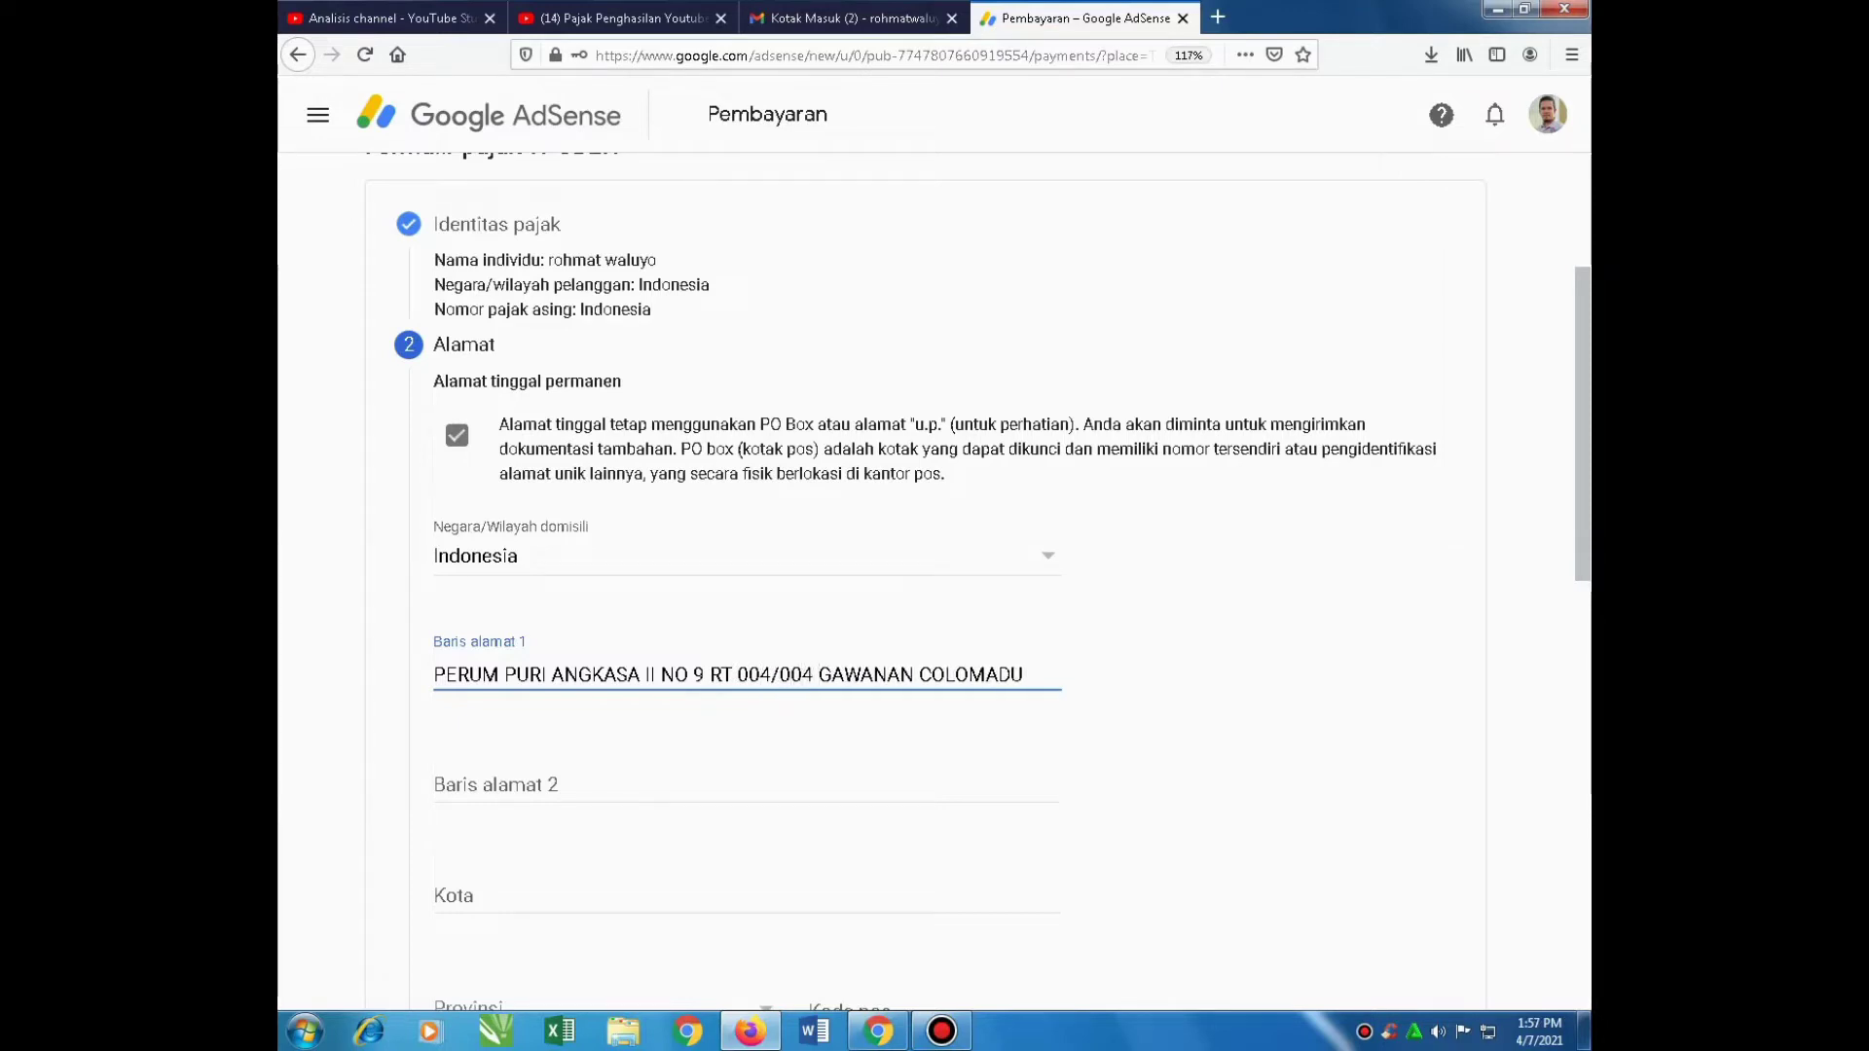
scroll(930, 584, "down", 2)
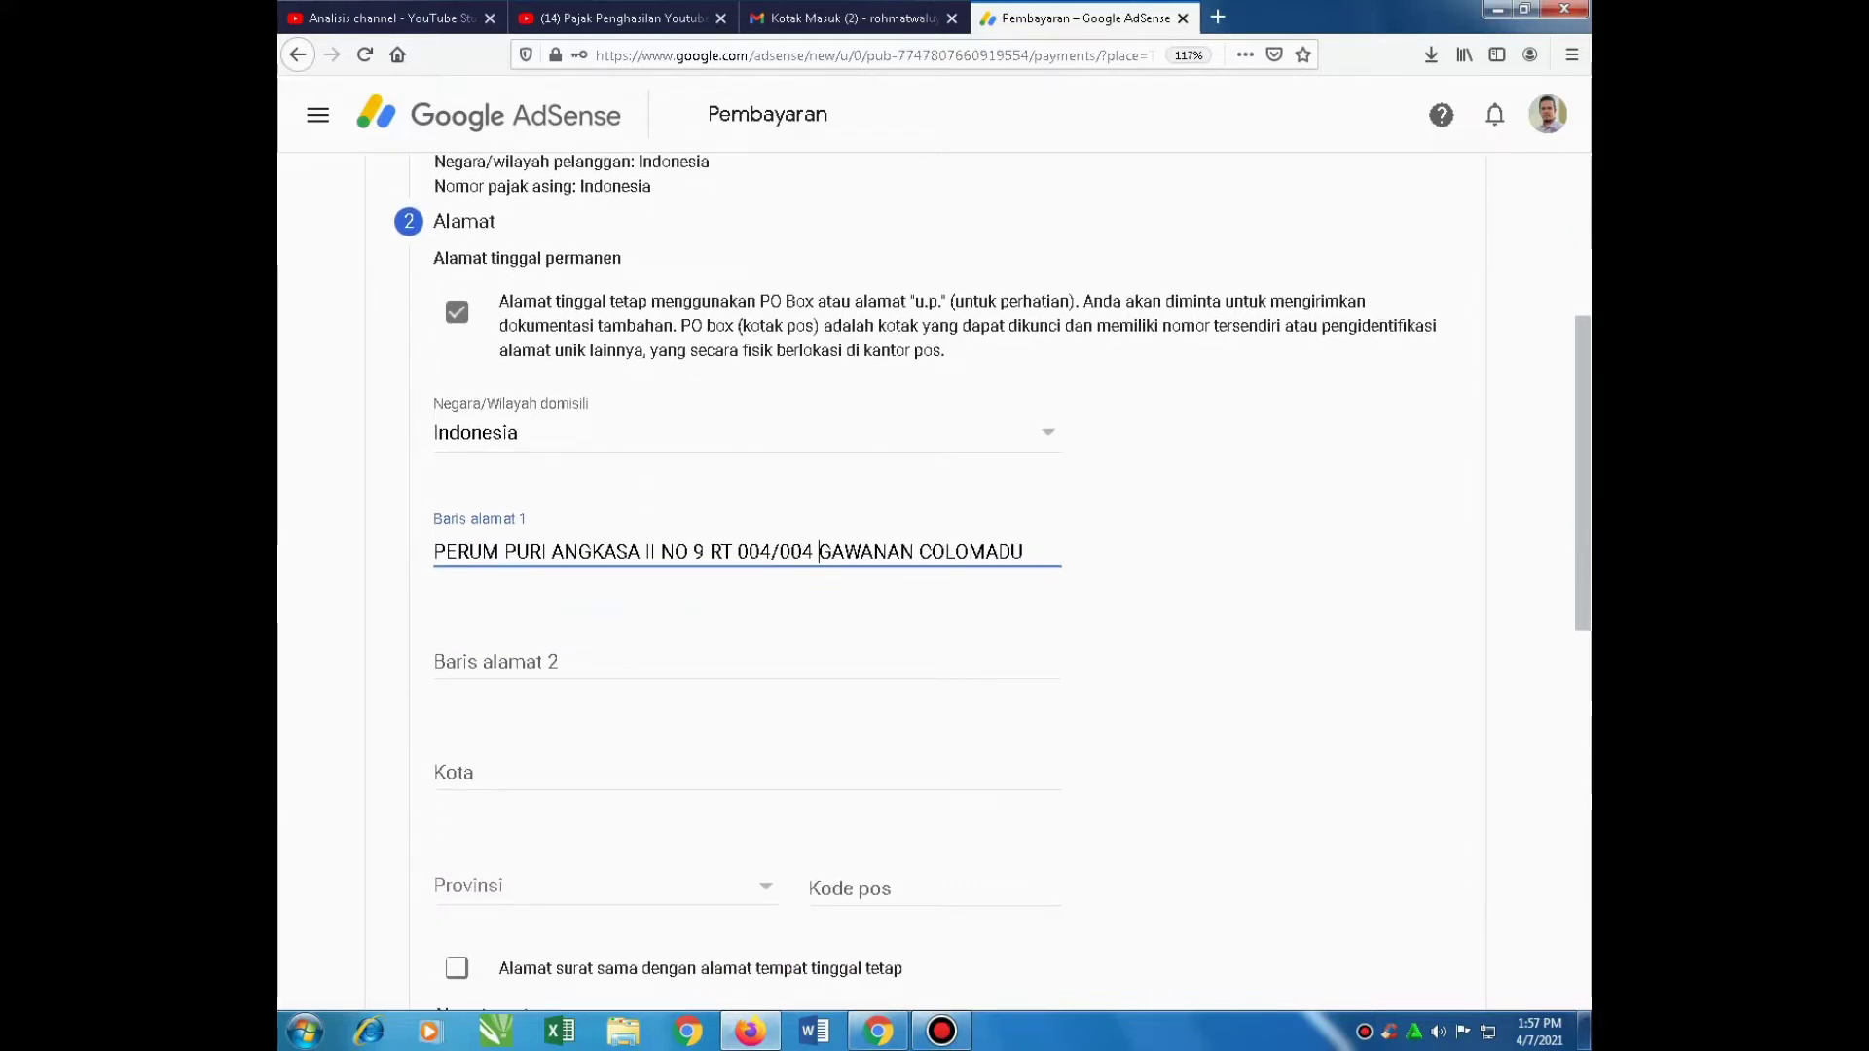
left_click(525, 767)
Enter city KARANGANYAR and select province Jawa Tengah
type("KARANGANYAR")
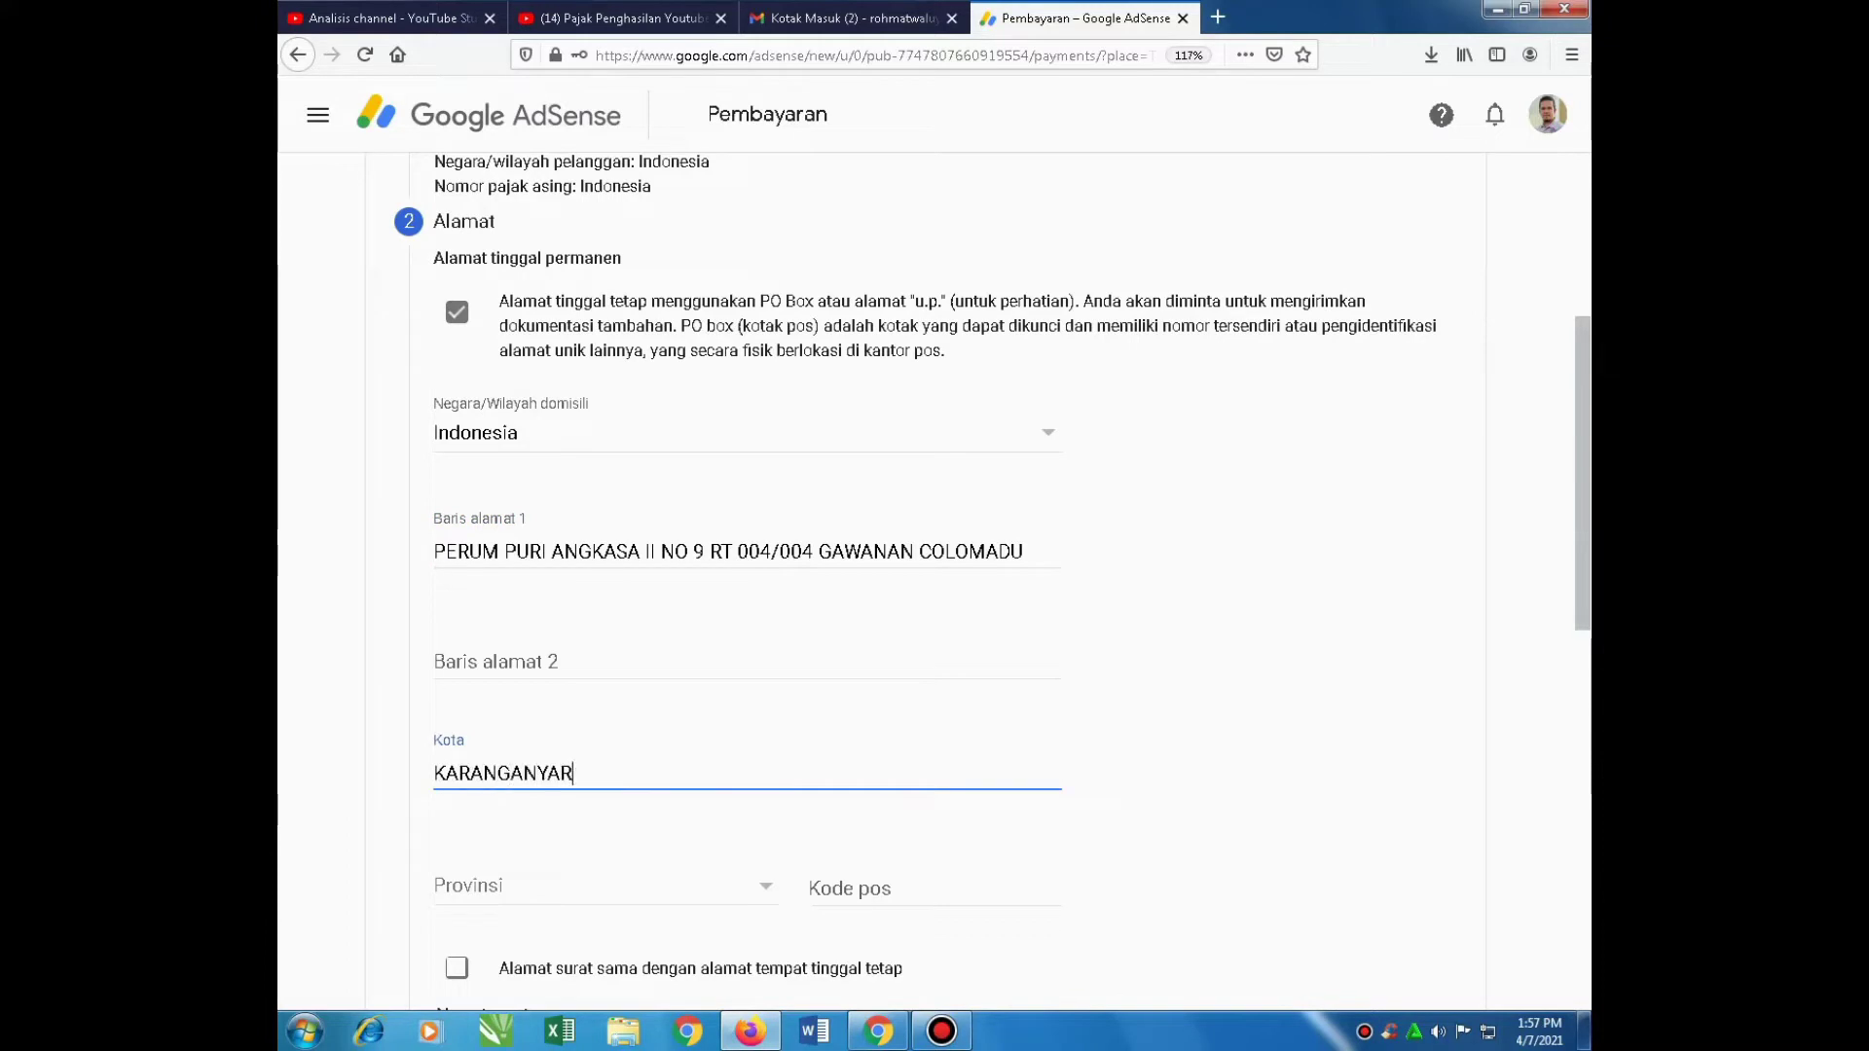
scroll(929, 584, "down", 3)
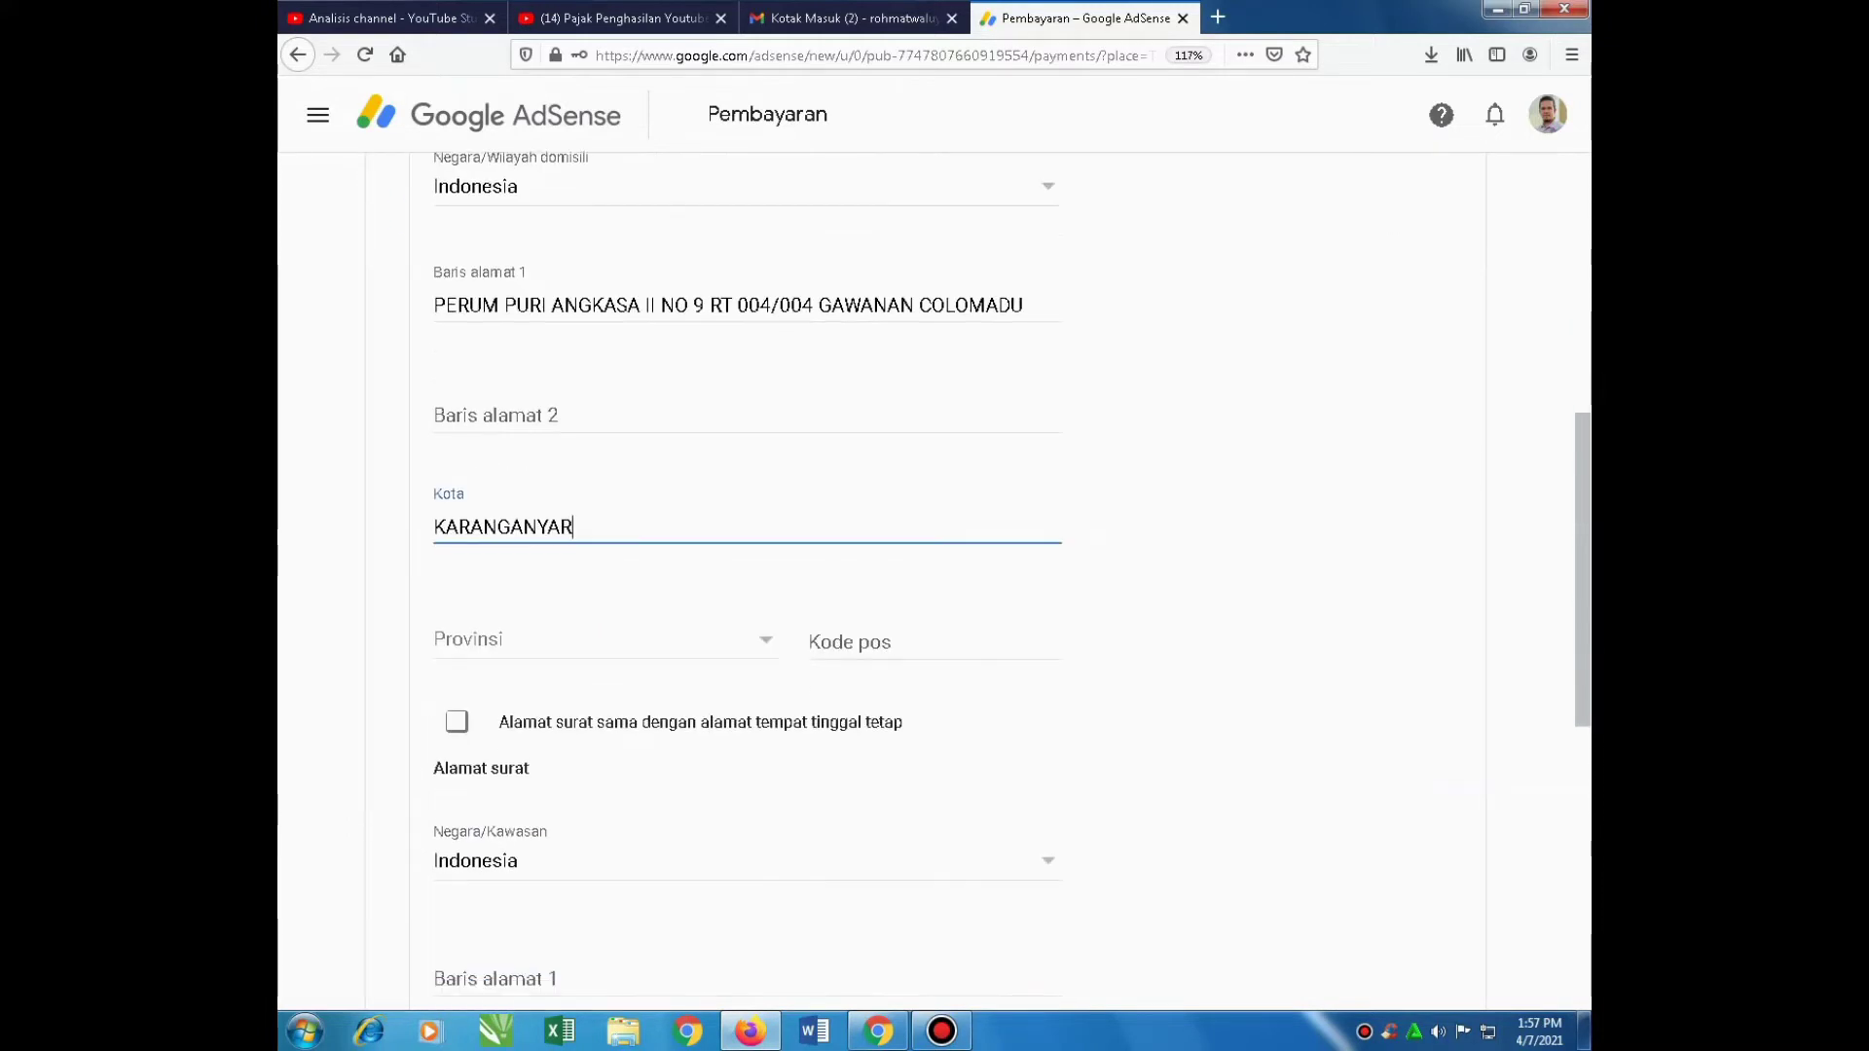
left_click(766, 640)
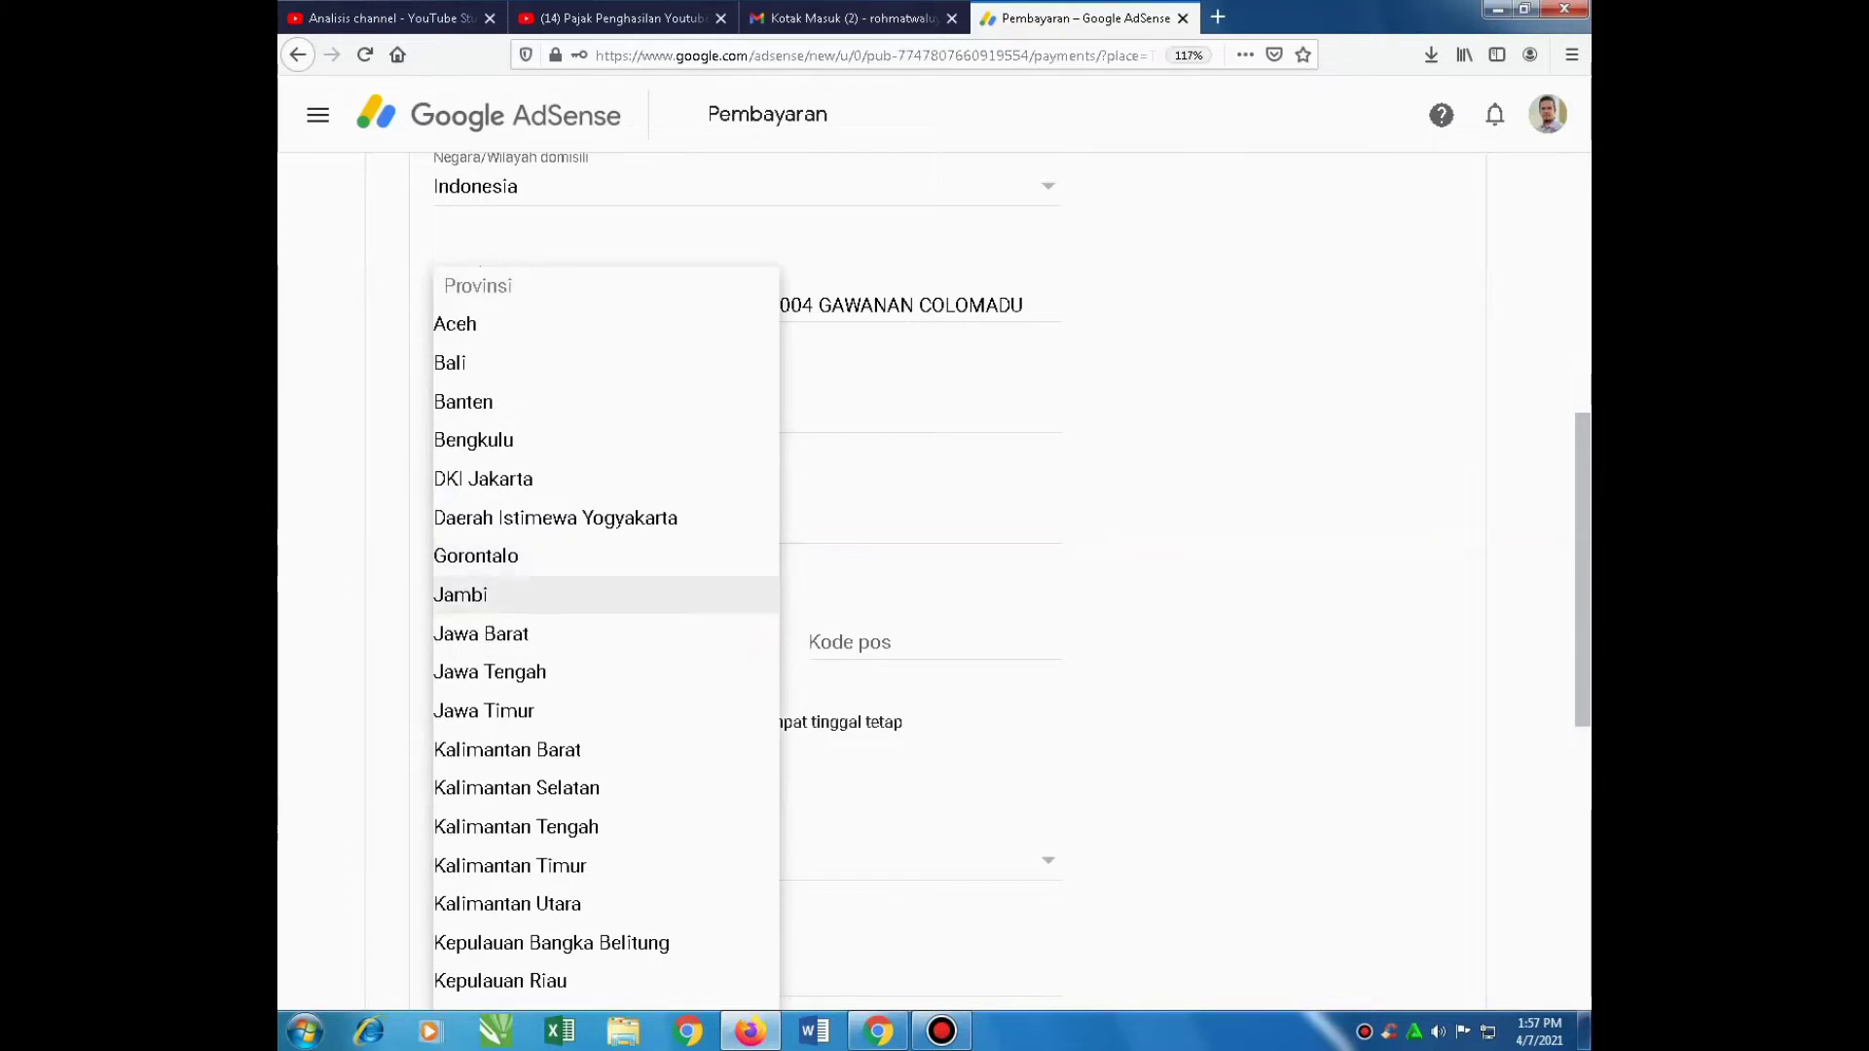
left_click(489, 672)
Enter postal code 57175 and mark the mailing address as same as permanent
left_click(876, 643)
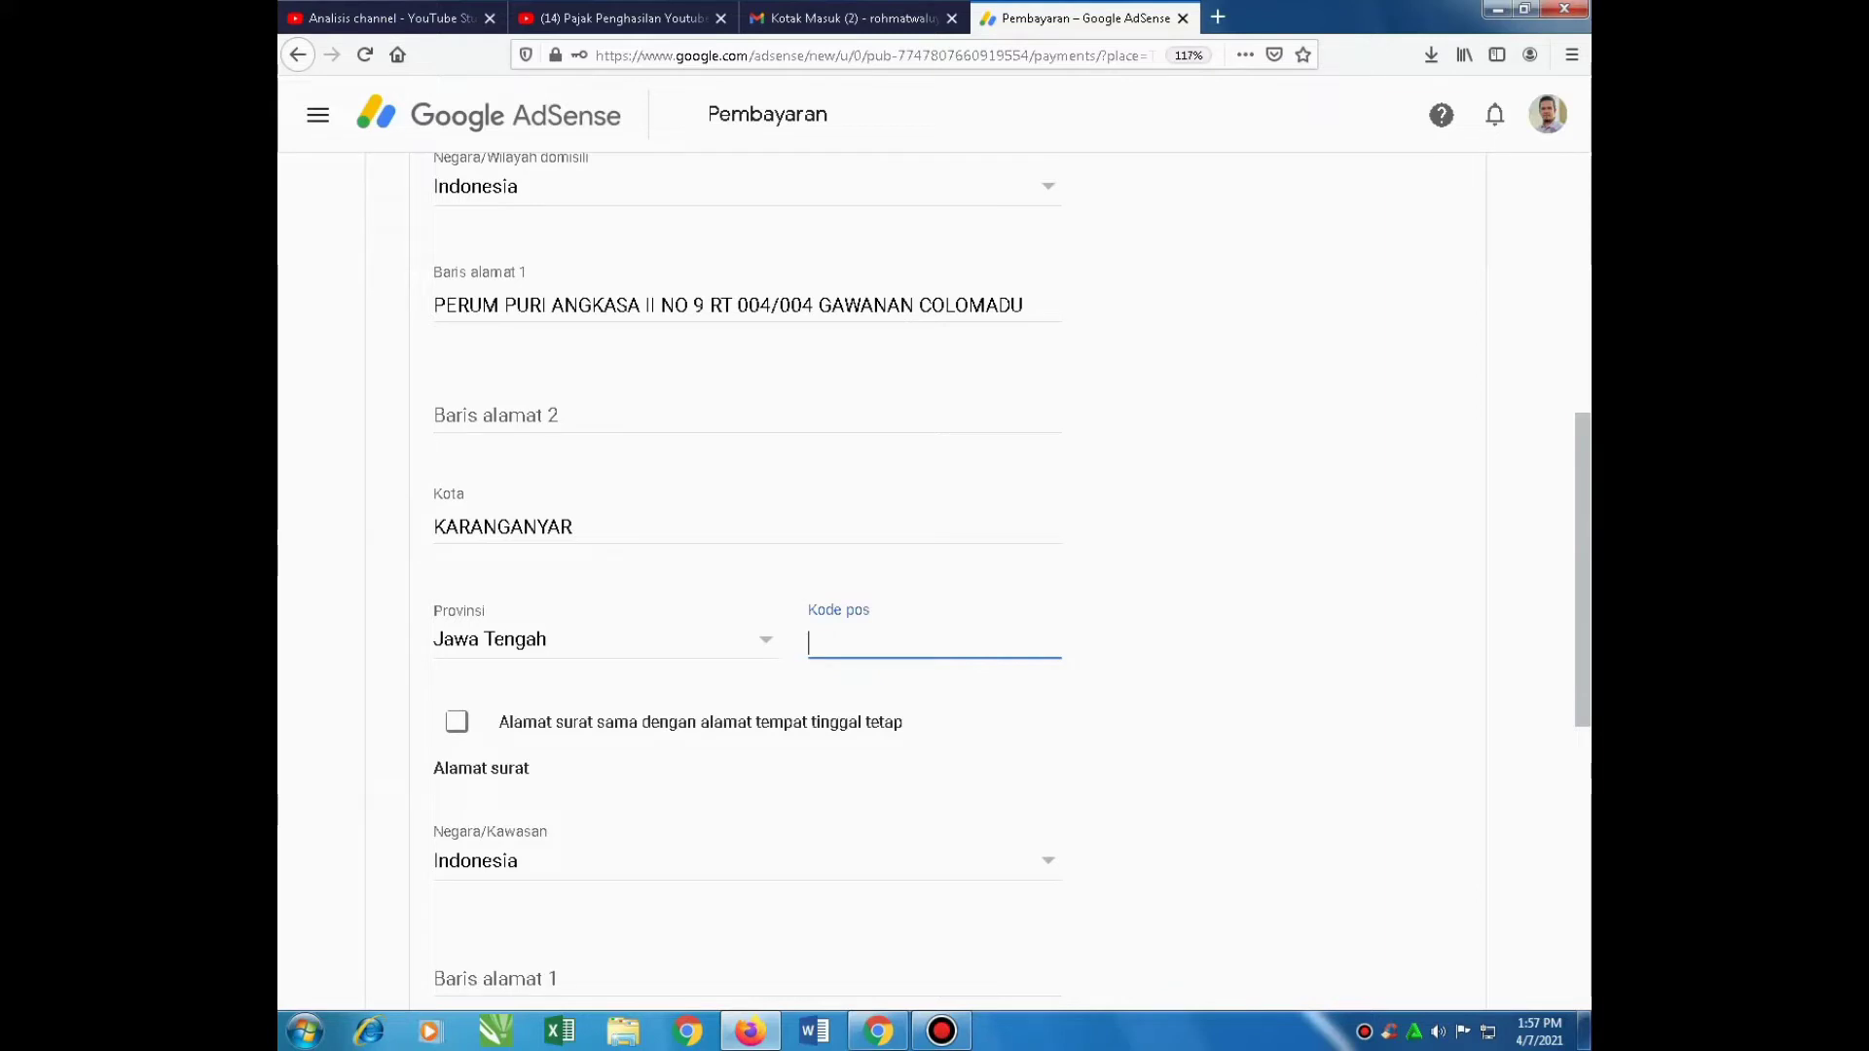
type("5715")
key("BackSpace")
type("75")
left_click(456, 722)
scroll(993, 582, "down", 1)
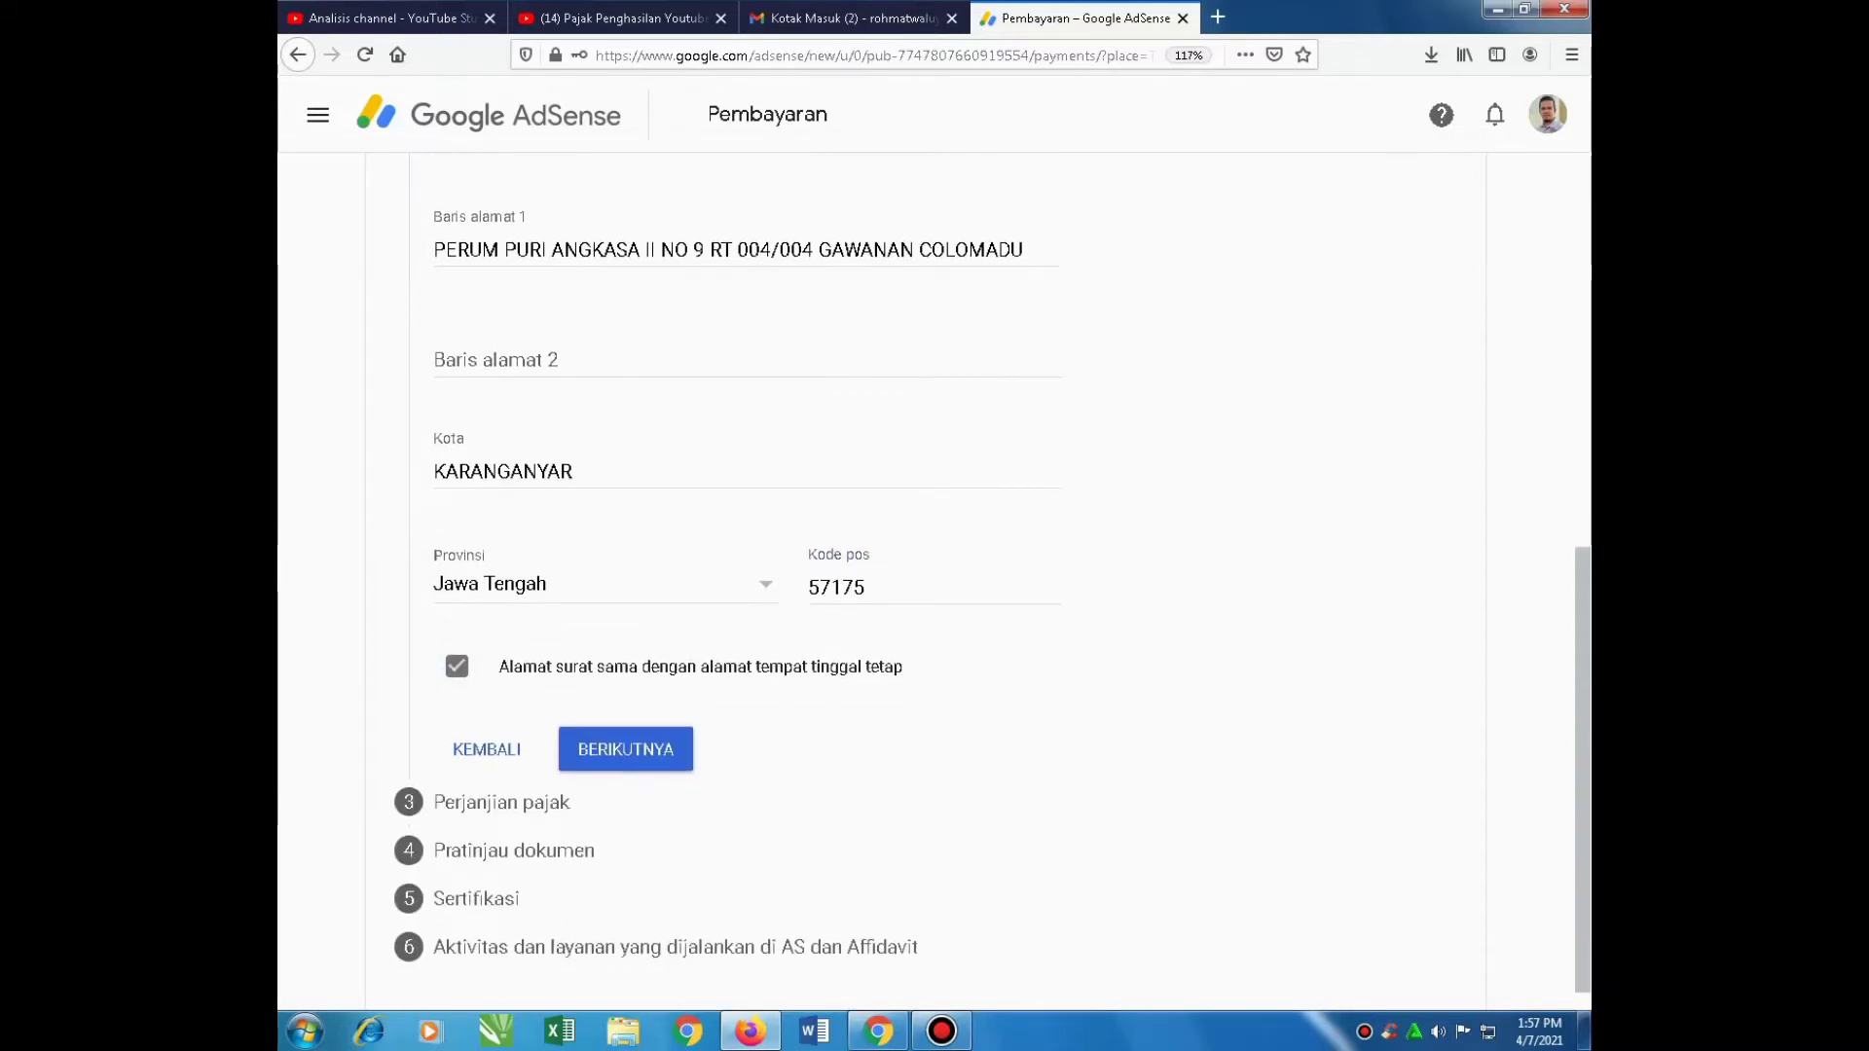
Claim a lower treaty rate (Ya) as a resident of treaty country Indonesia
left_click(625, 749)
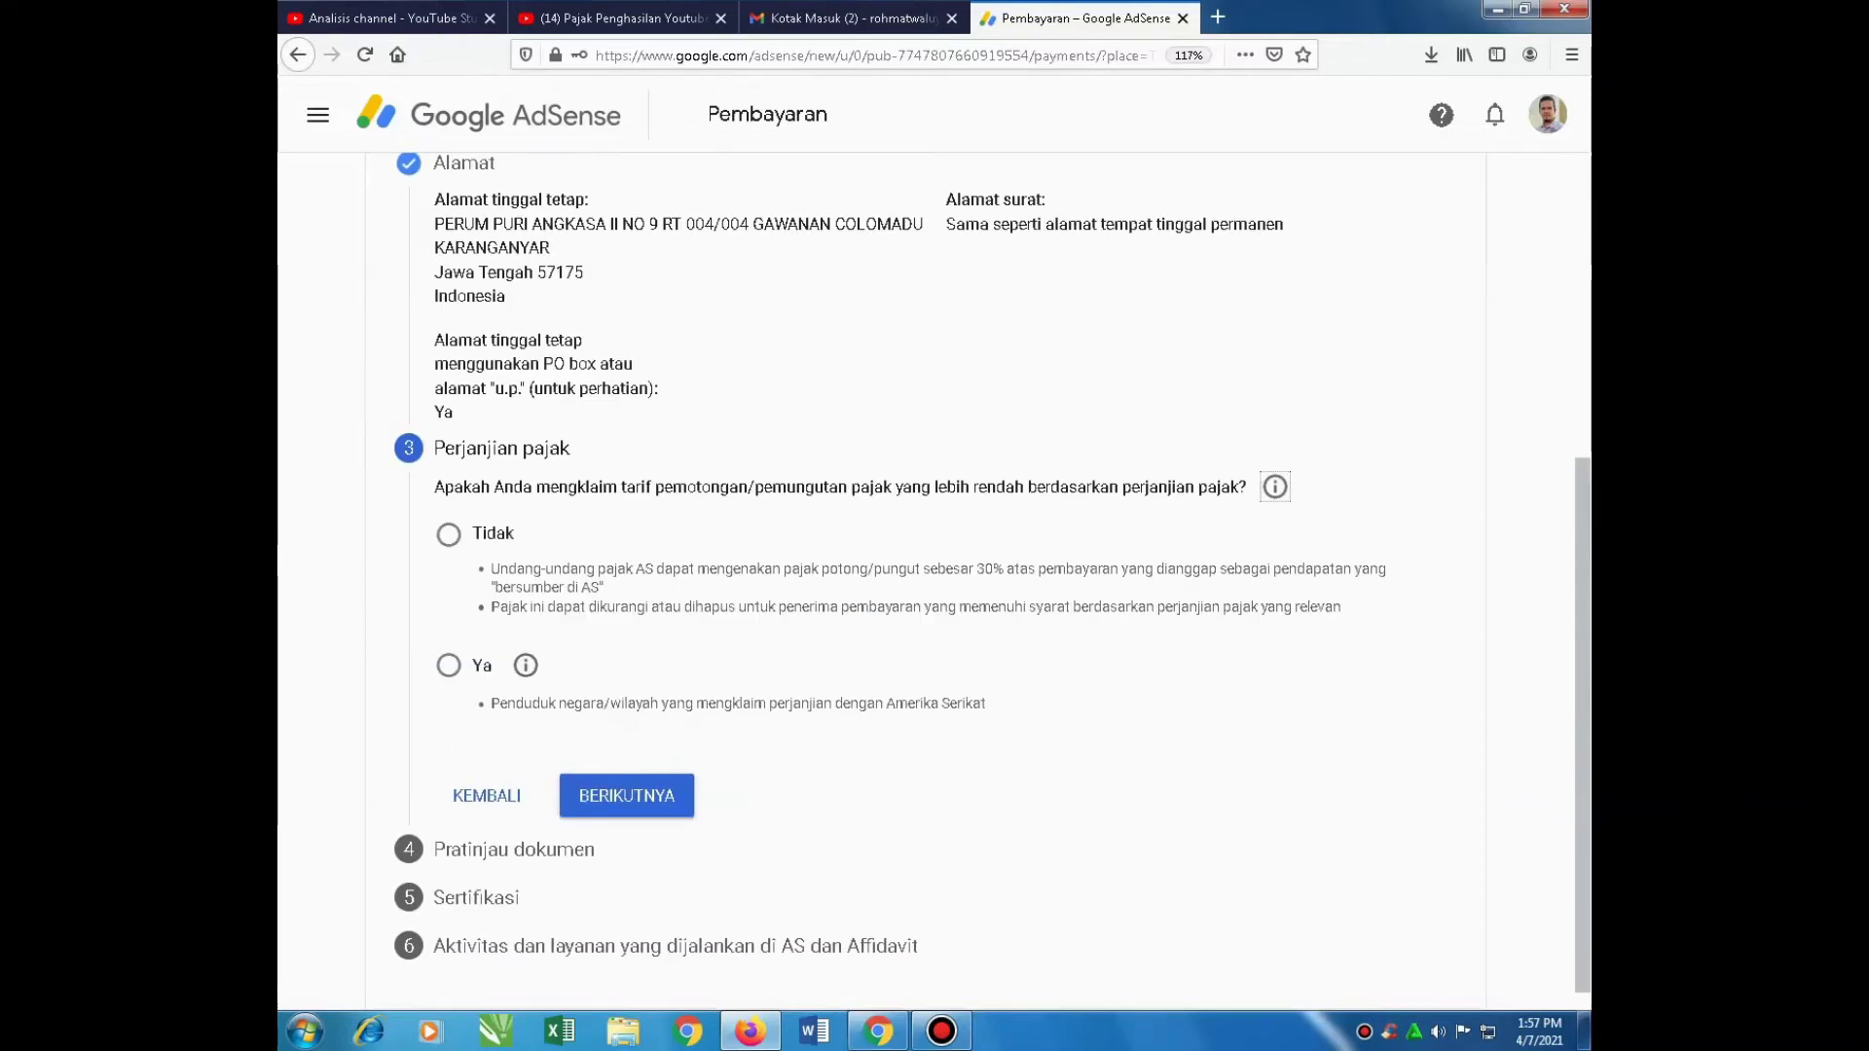
left_click(448, 665)
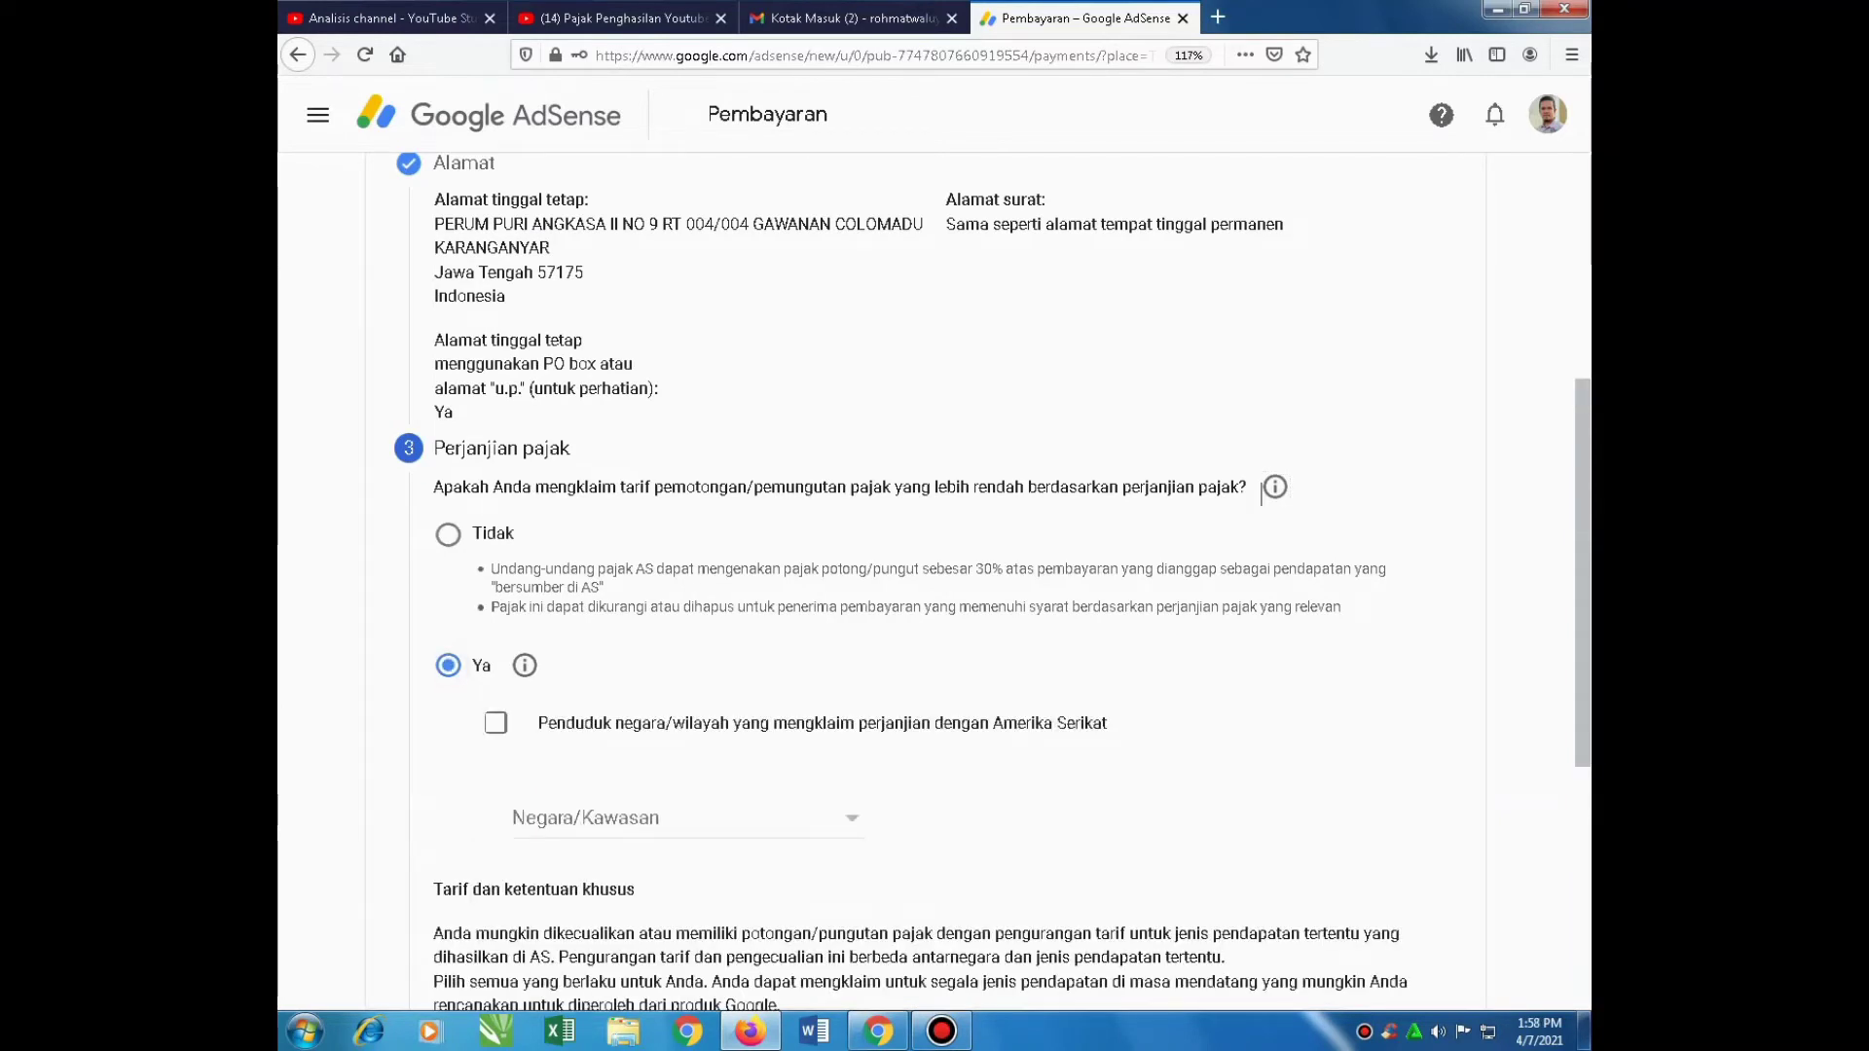
left_click(681, 818)
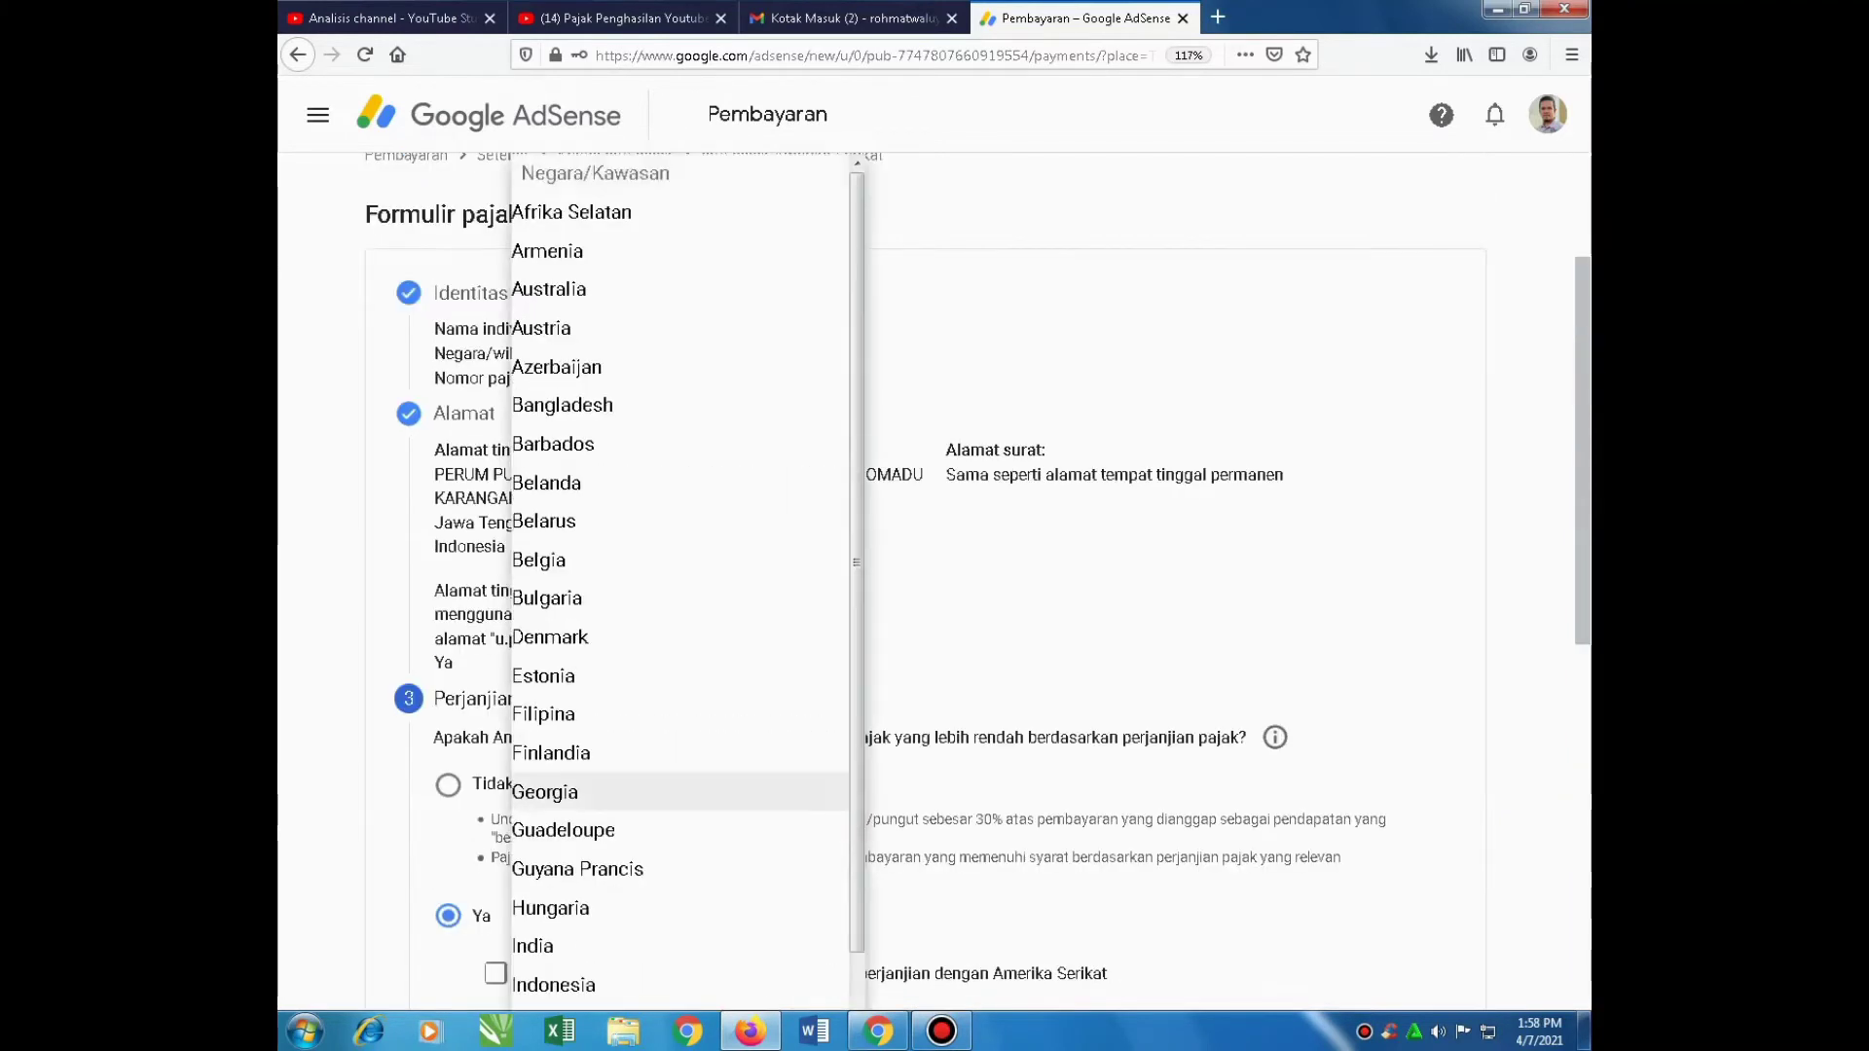
scroll(545, 552, "down", 4)
scroll(545, 552, "down", 2)
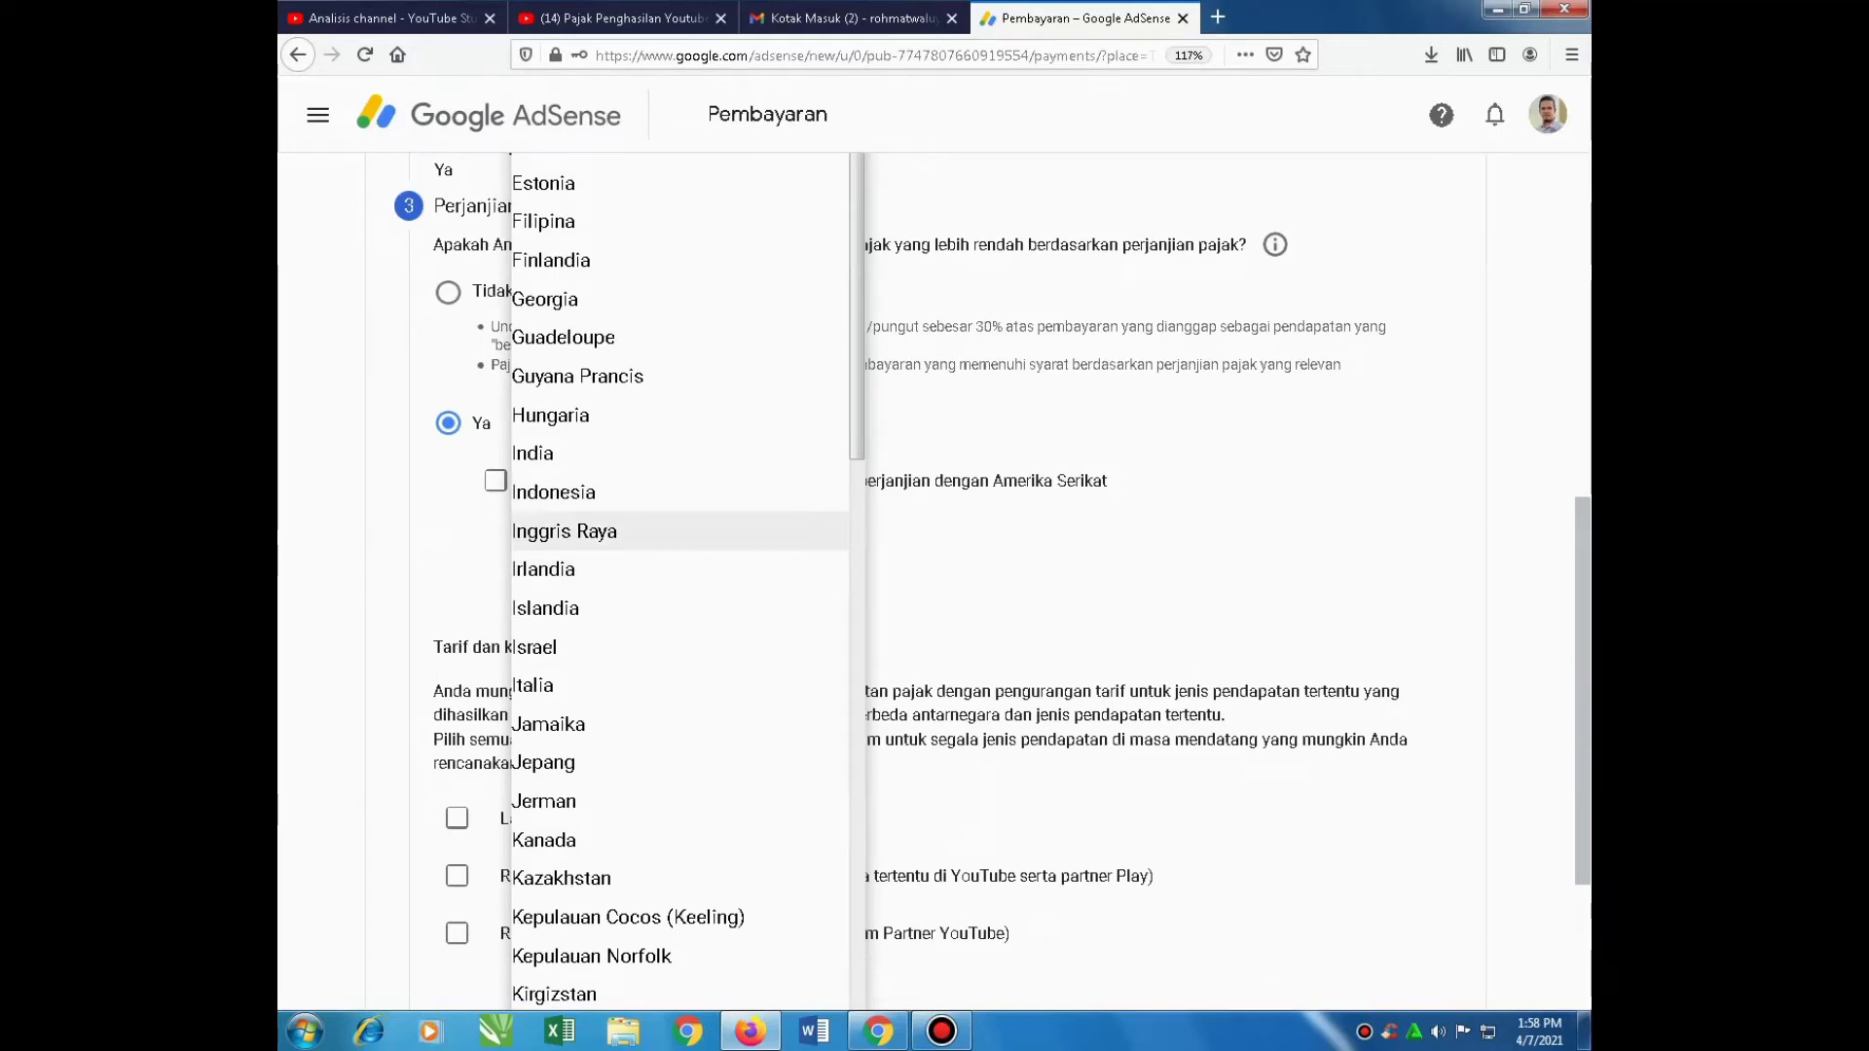
left_click(566, 492)
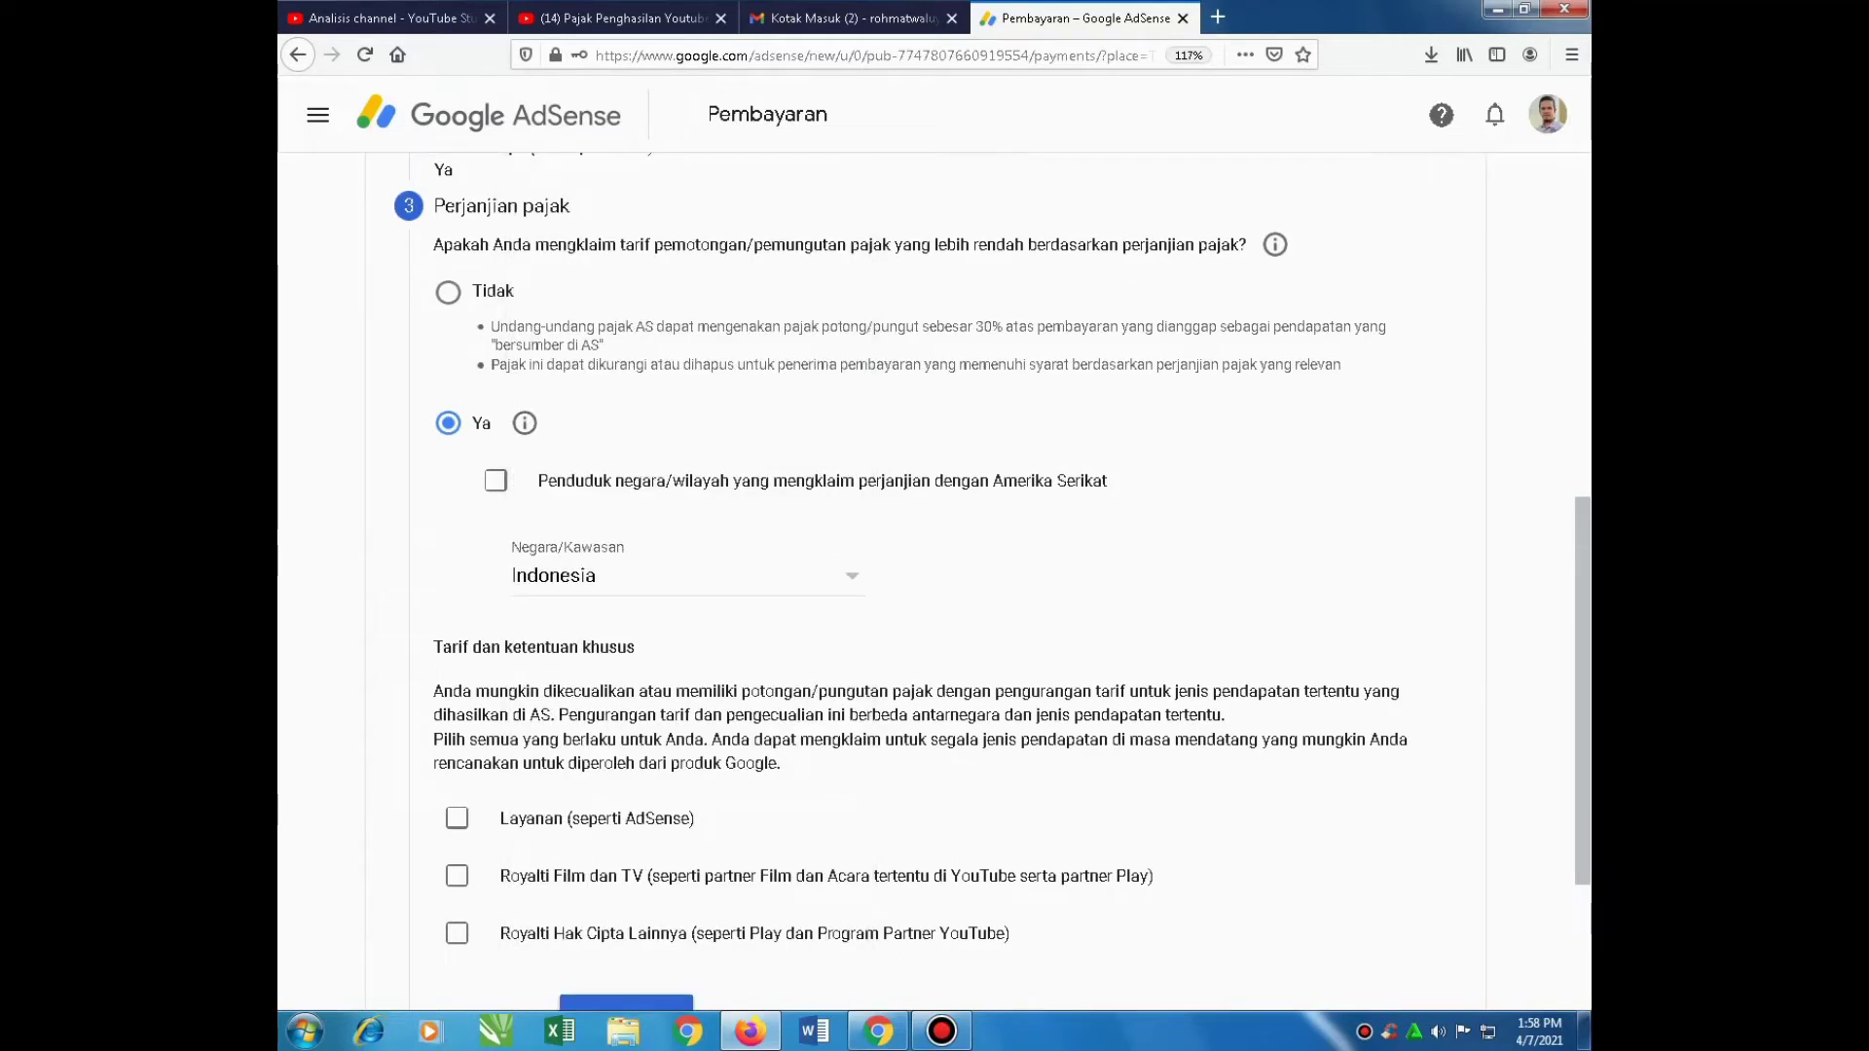
left_click(496, 479)
Tick Layanan, Royalti Film dan TV and Royalti Hak Cipta Lainnya income types
scroll(935, 584, "down", 2)
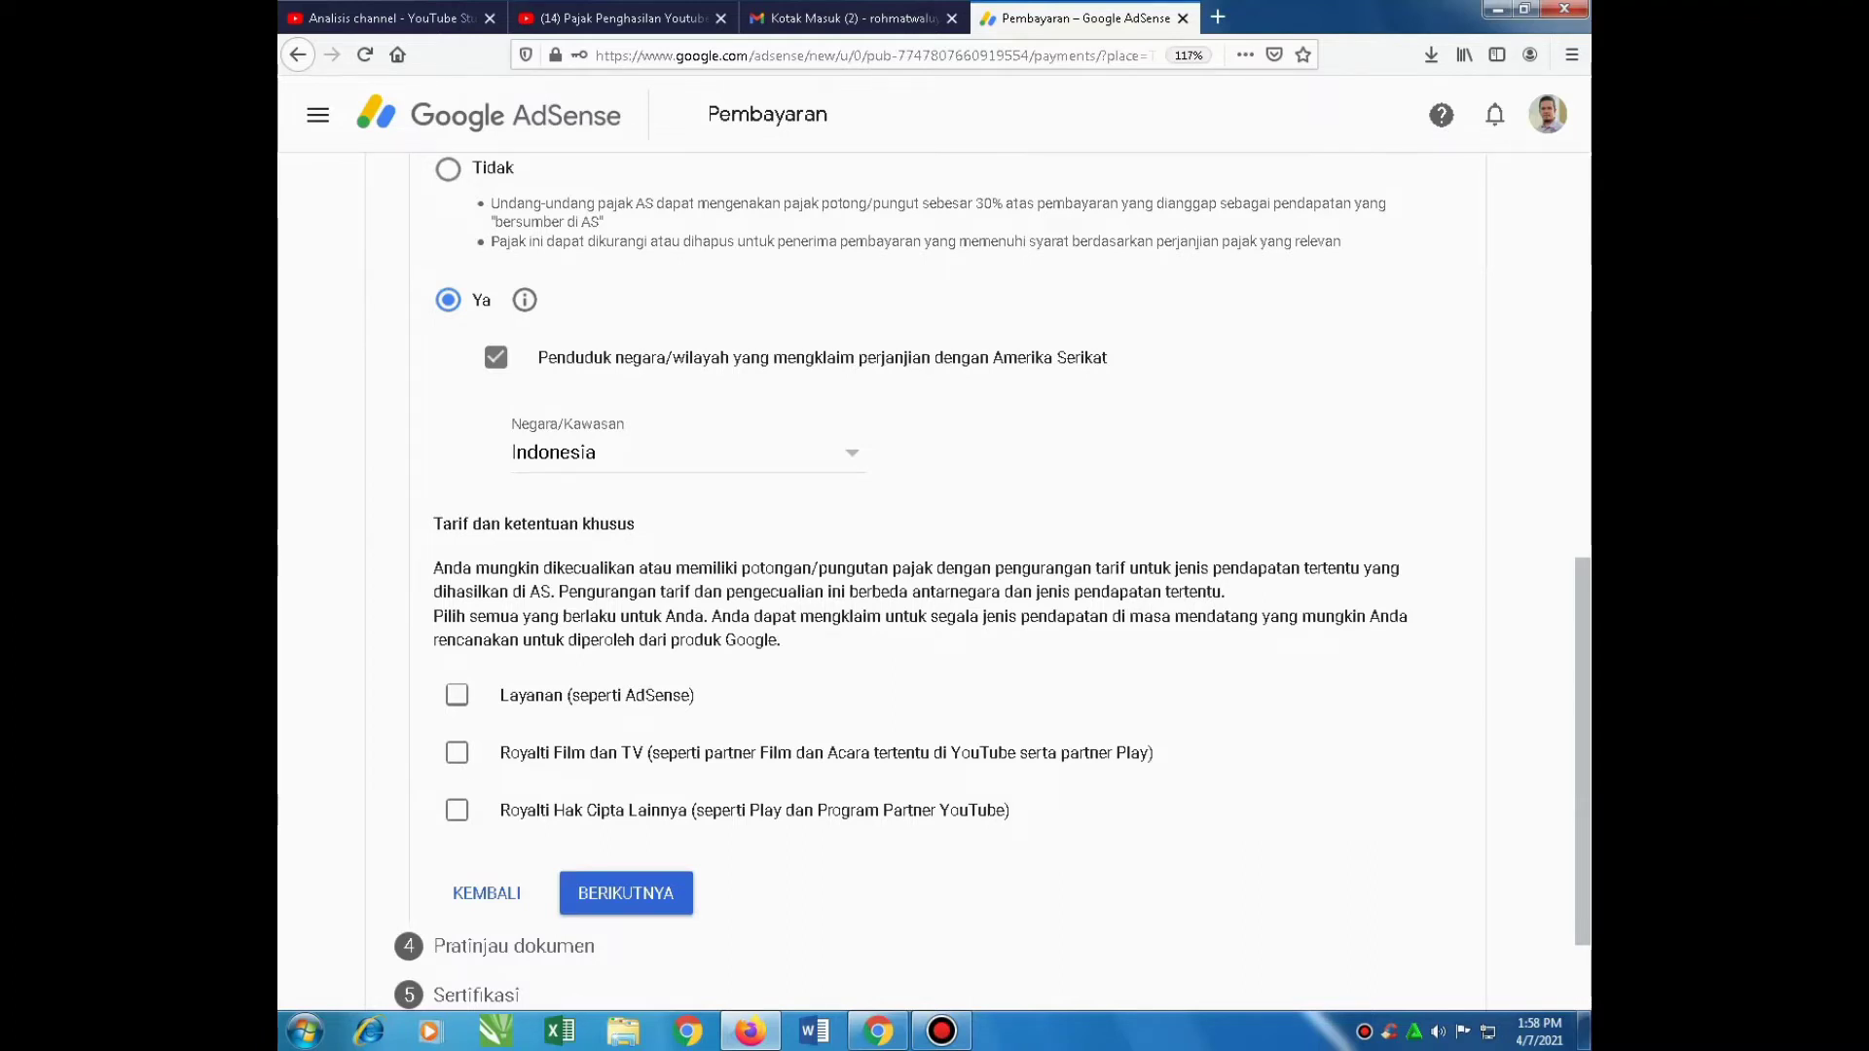
left_click(456, 694)
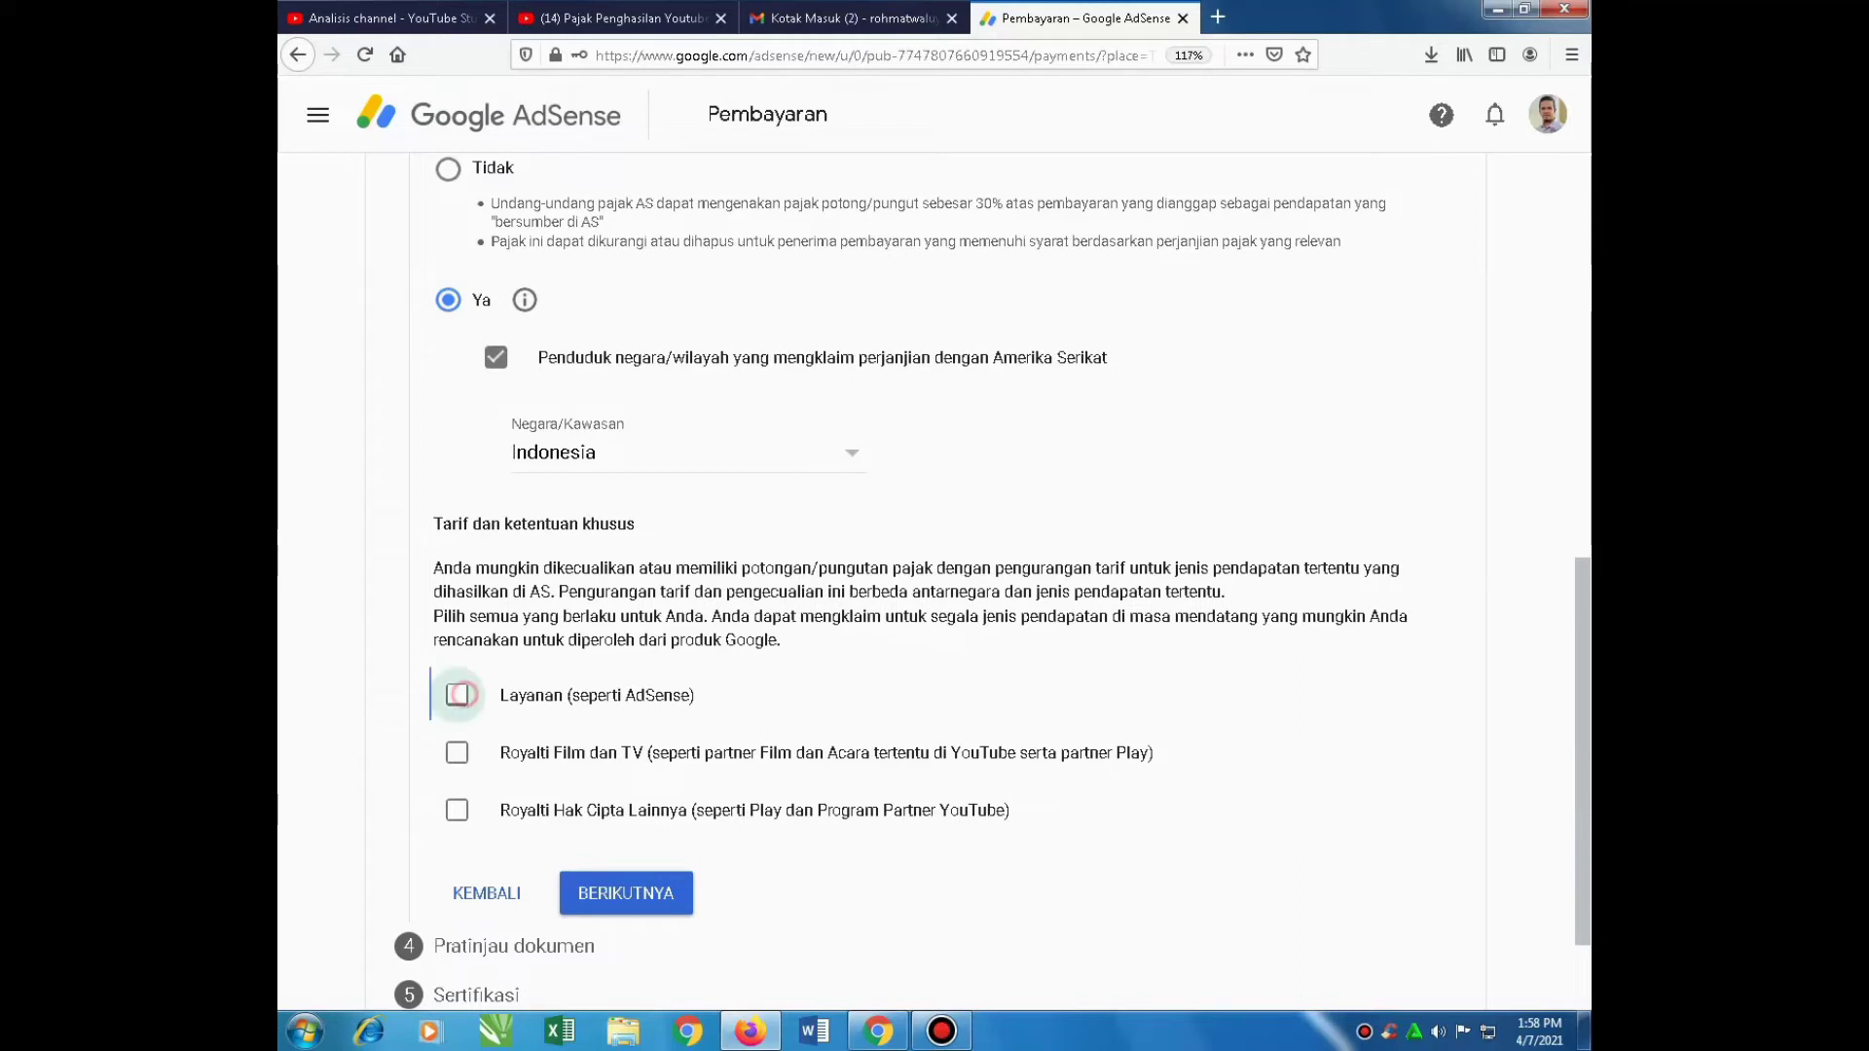
scroll(457, 694, "down", 2)
scroll(457, 656, "down", 3)
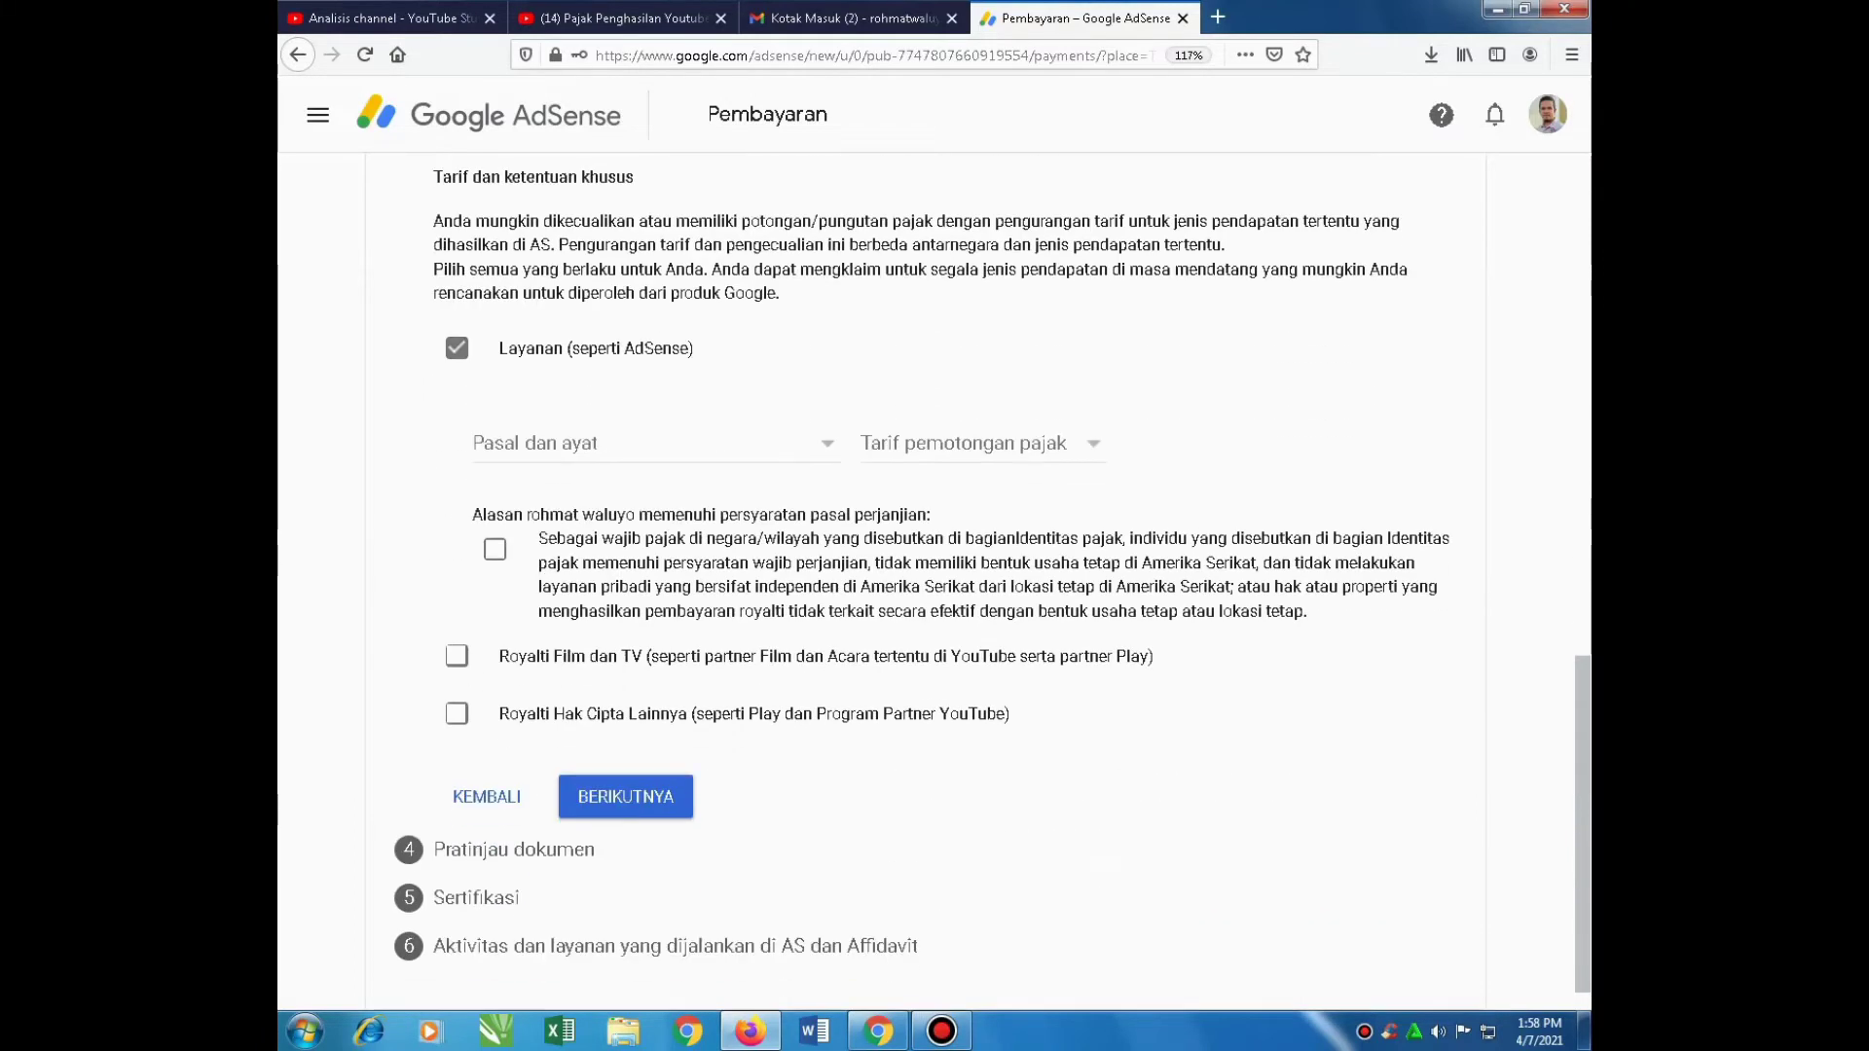
left_click(457, 656)
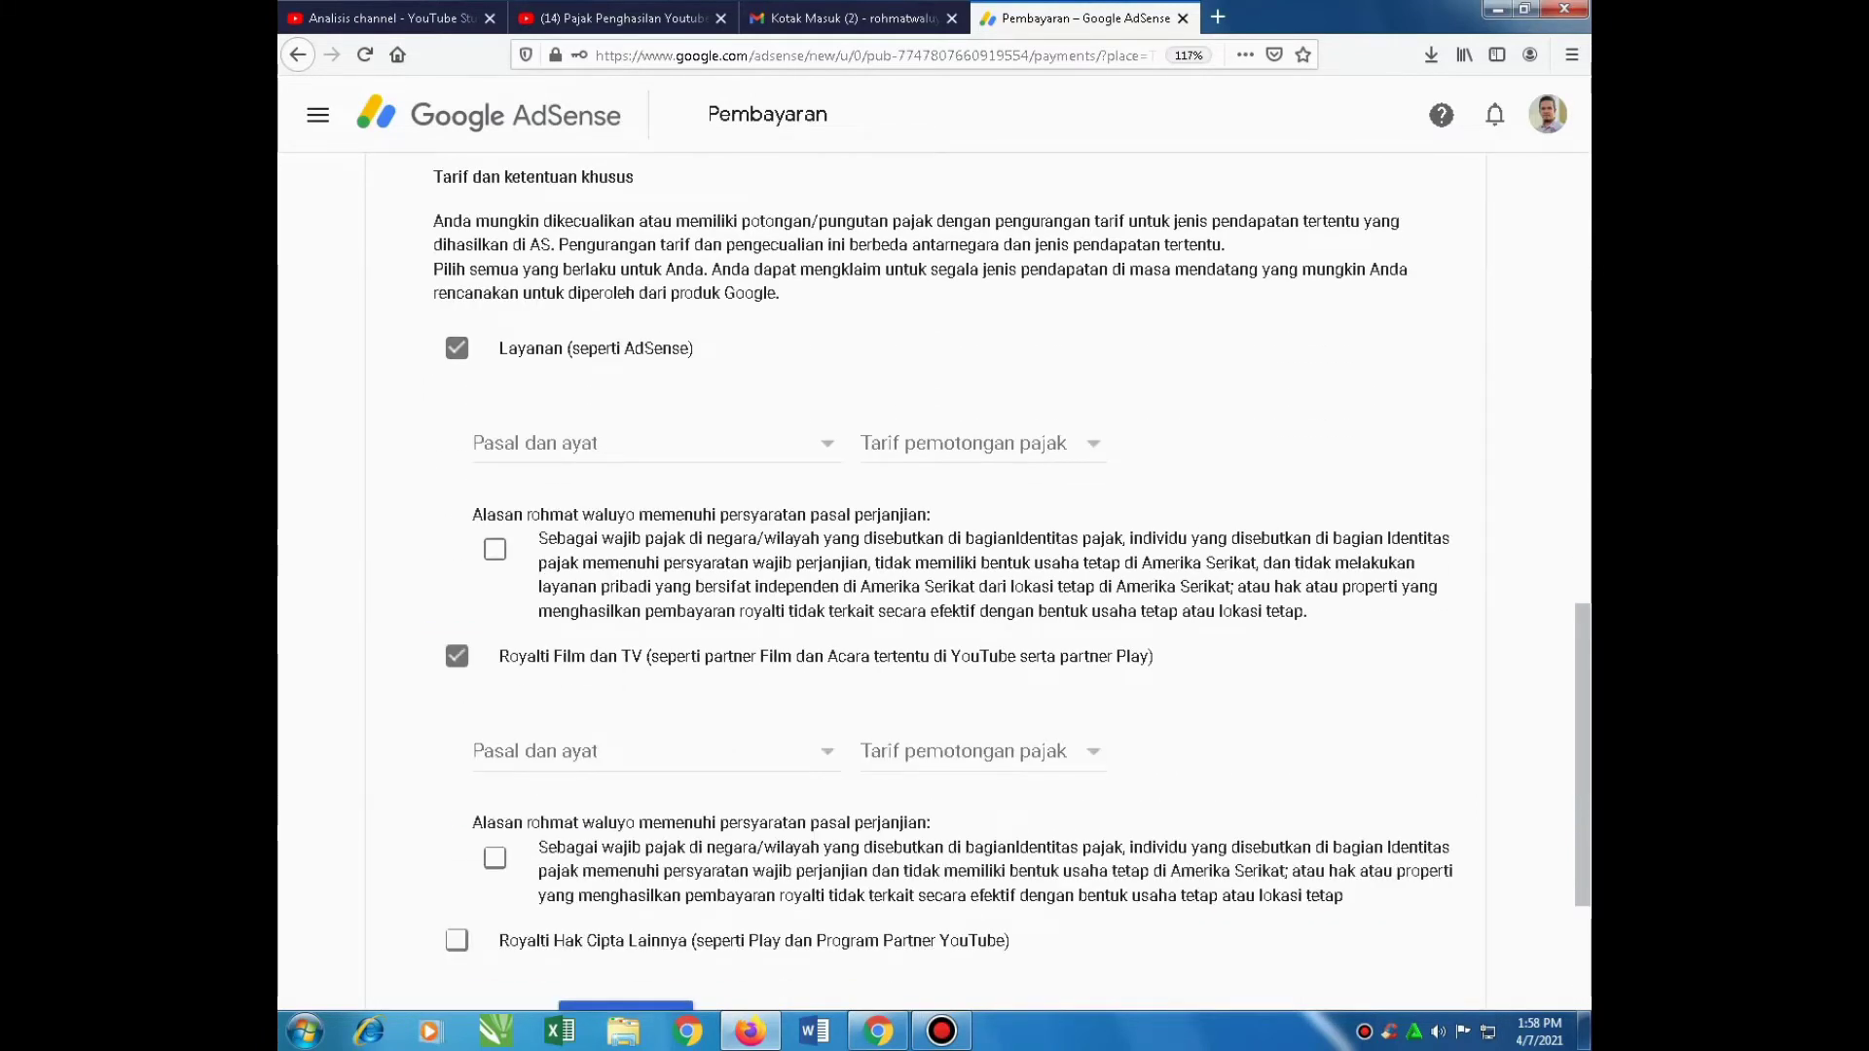
scroll(456, 662, "down", 3)
left_click(456, 714)
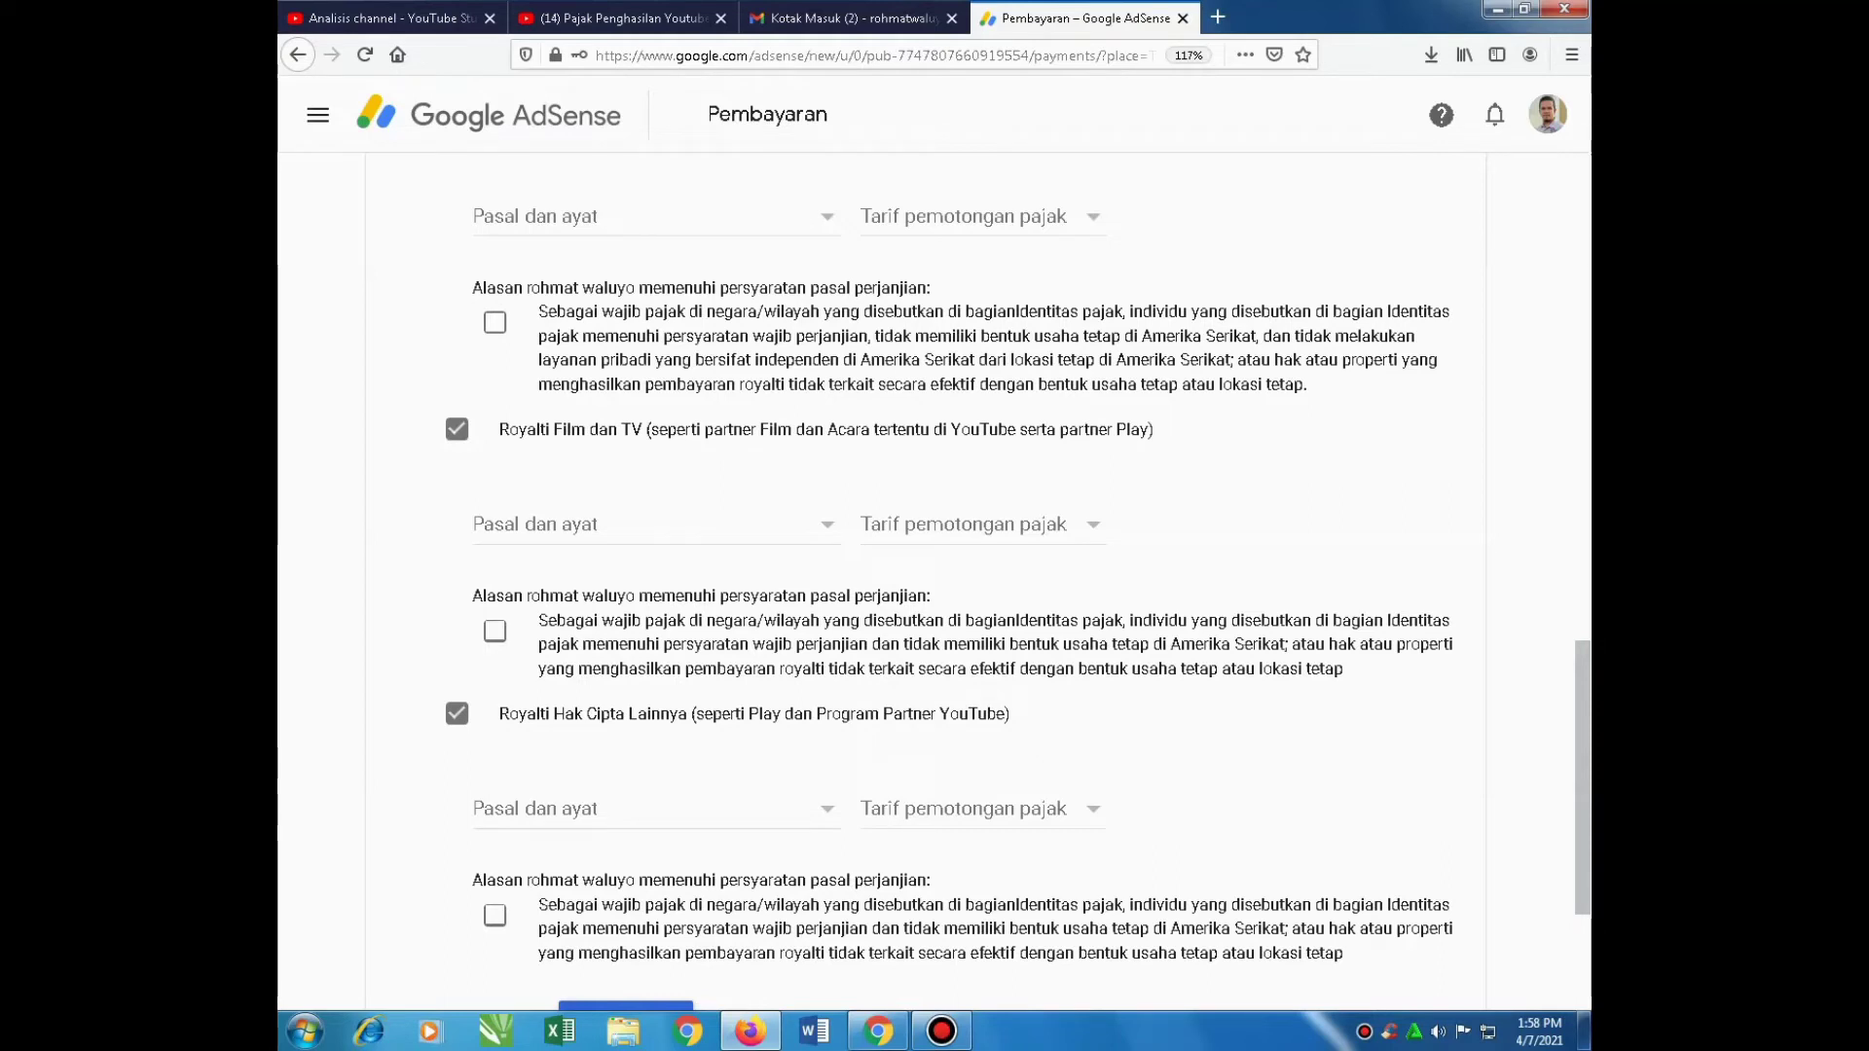
Set Layanan to Pasal 8 ayat 1 at 0% and confirm its treaty eligibility
scroll(935, 526, "up", 4)
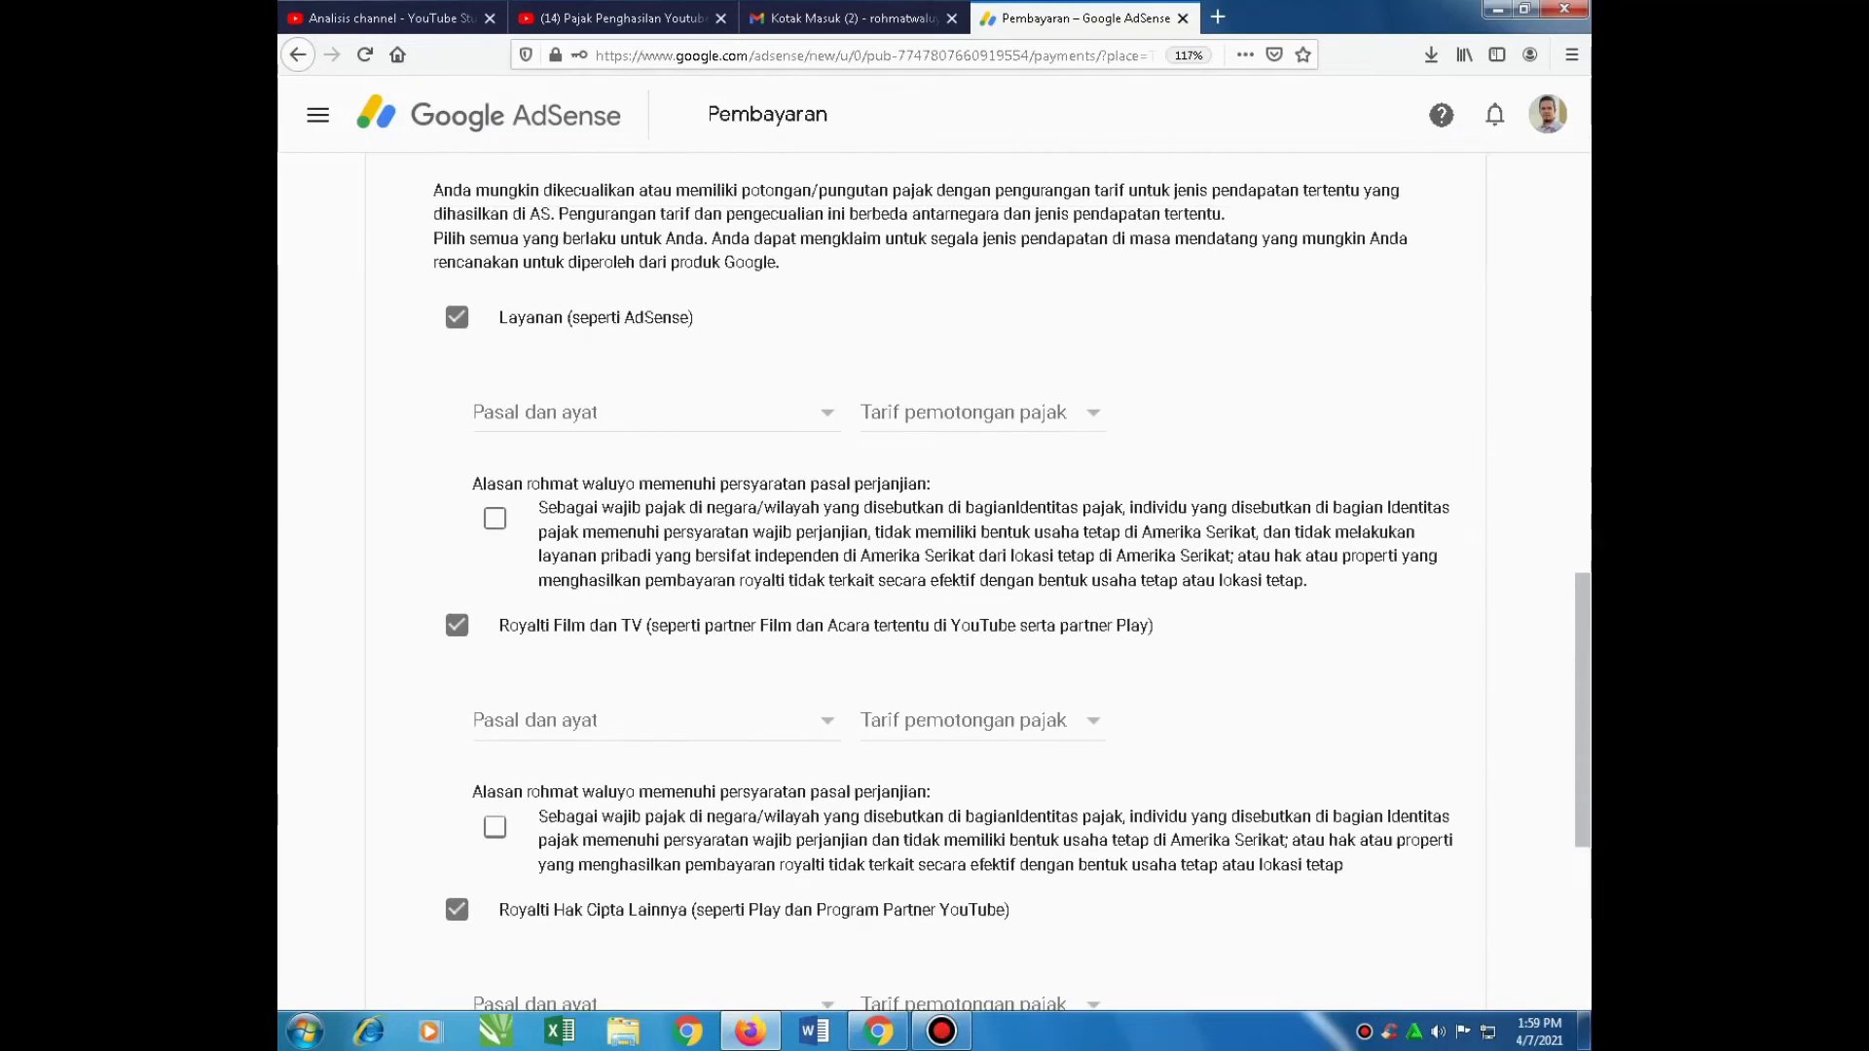
left_click(604, 464)
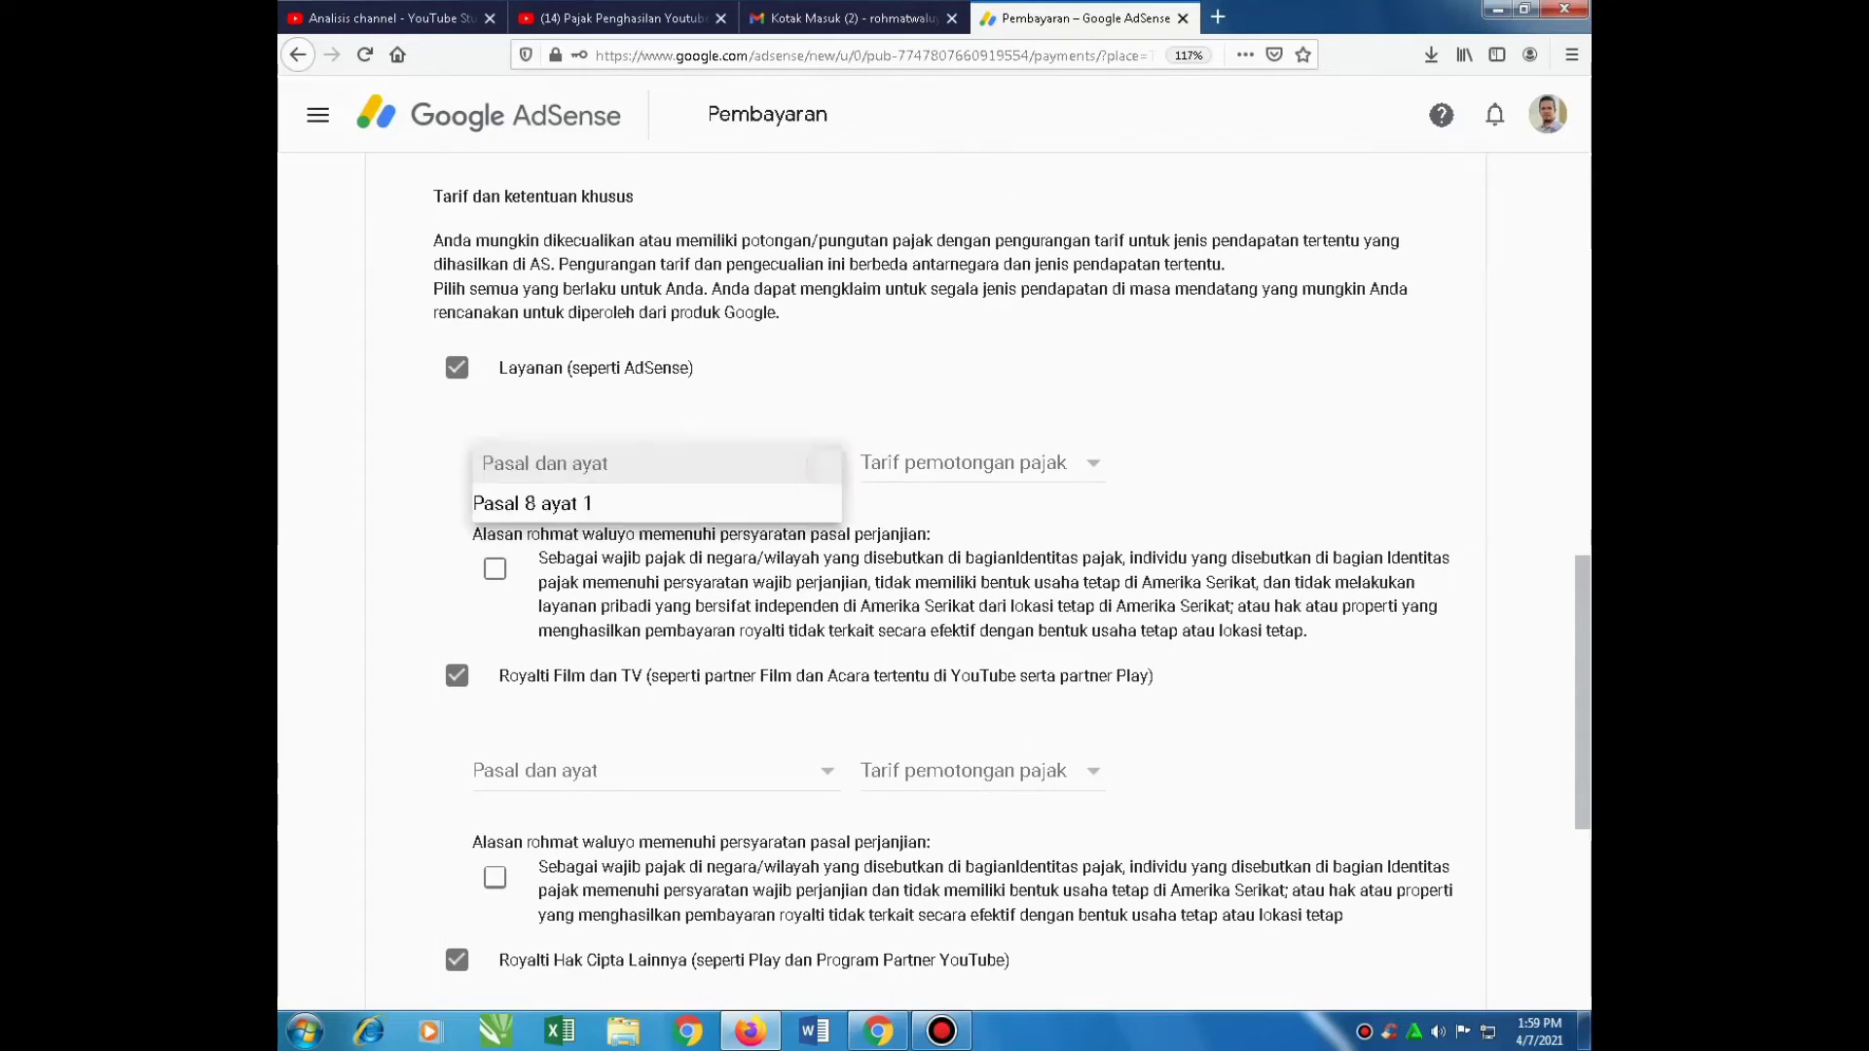
left_click(604, 499)
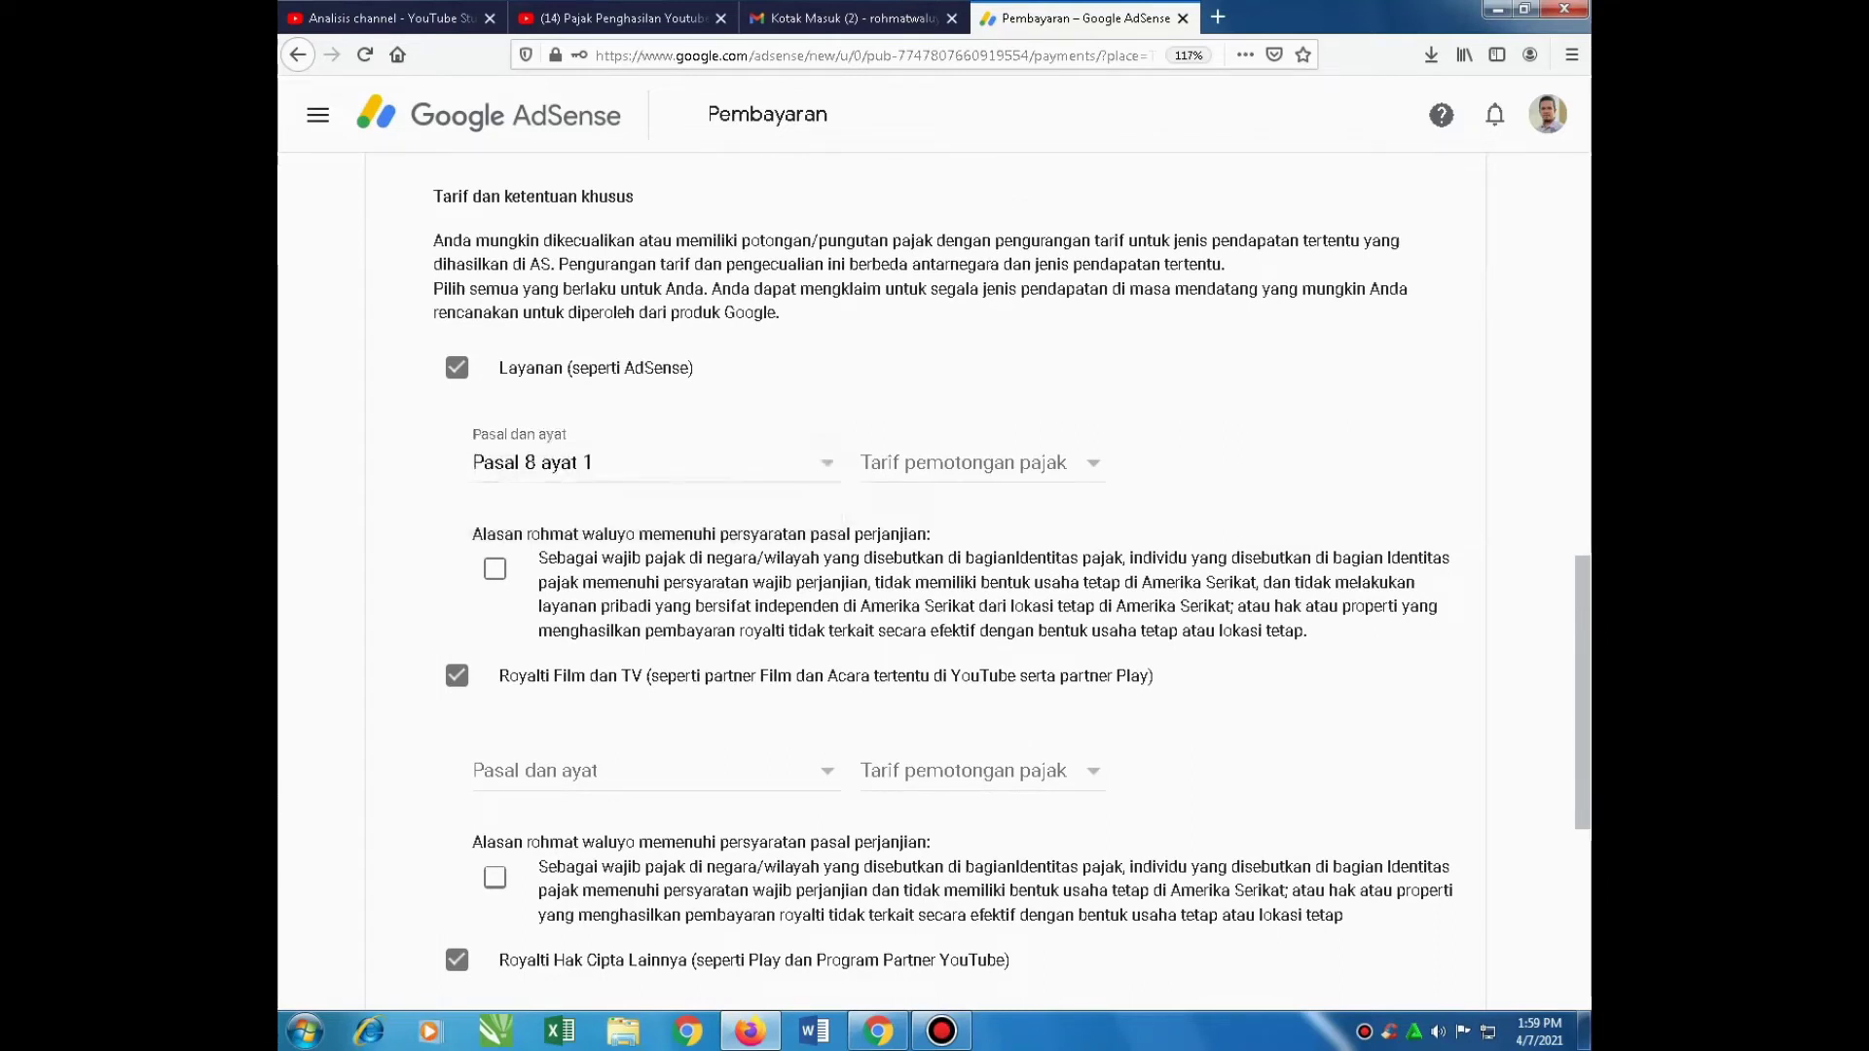
left_click(1085, 463)
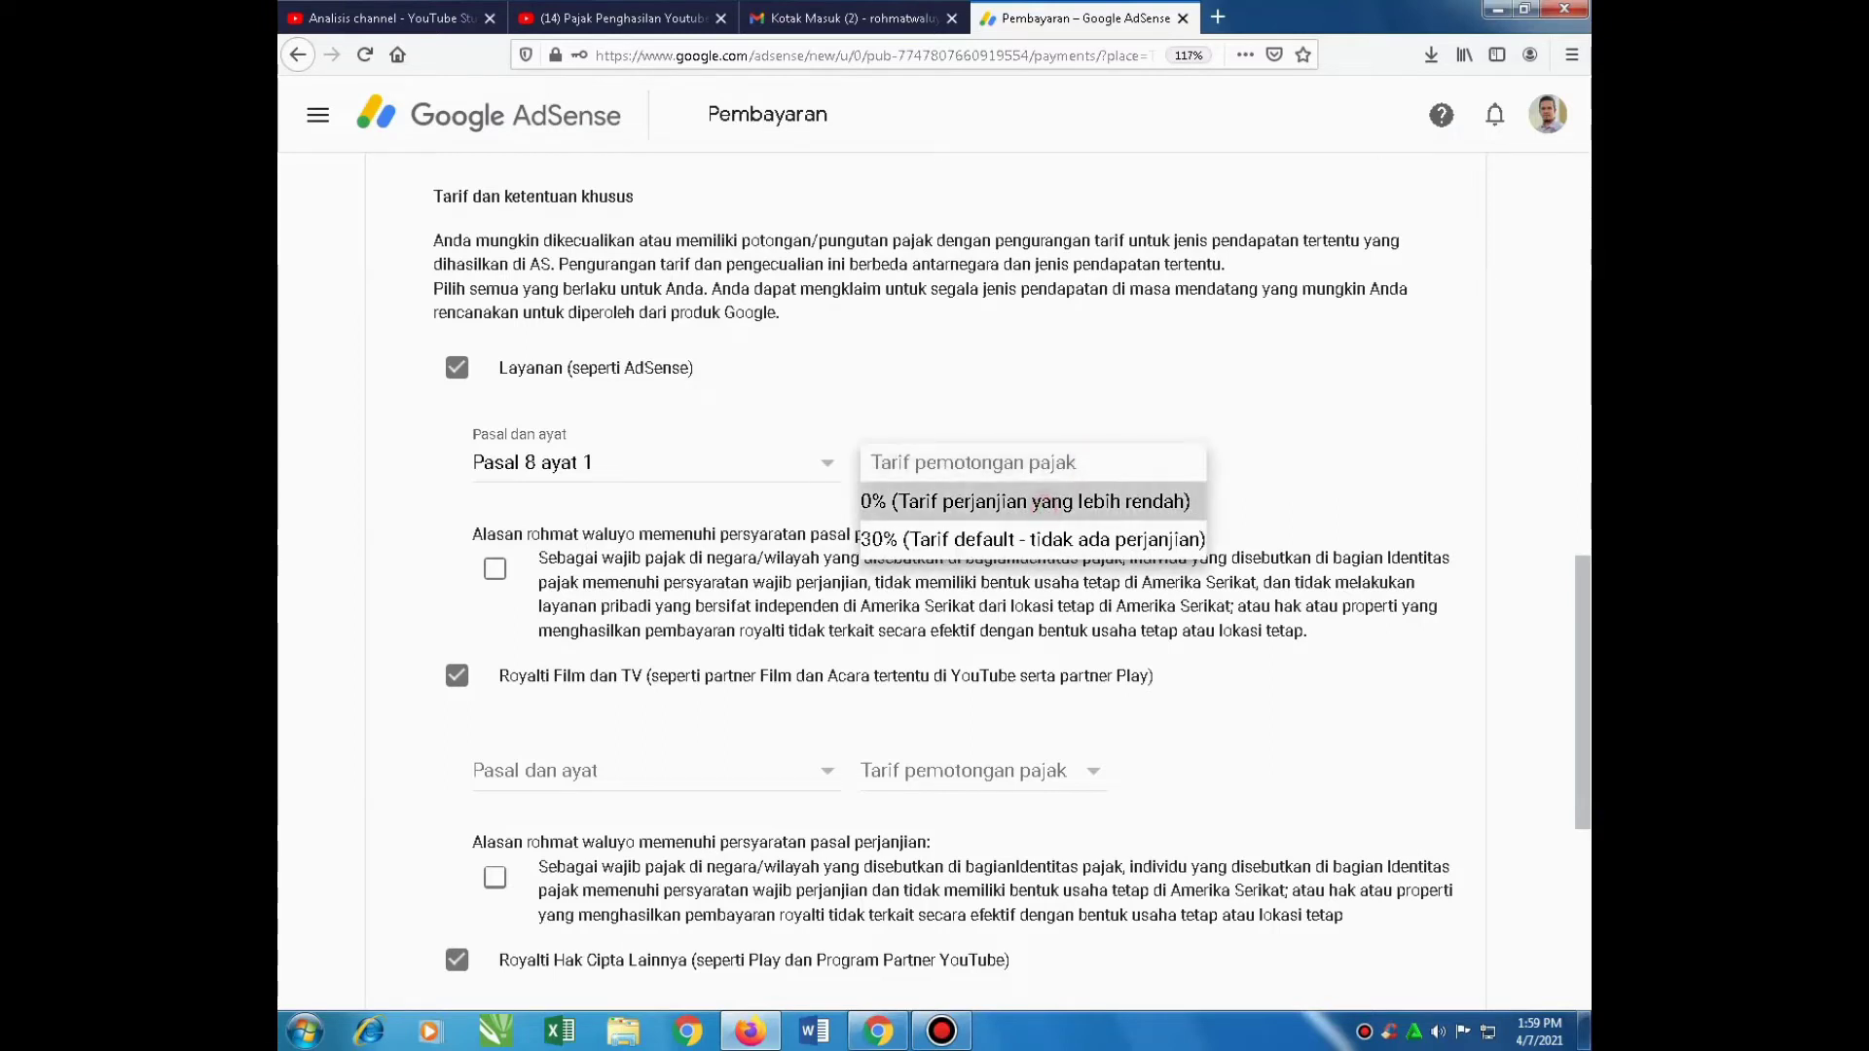
left_click(1042, 502)
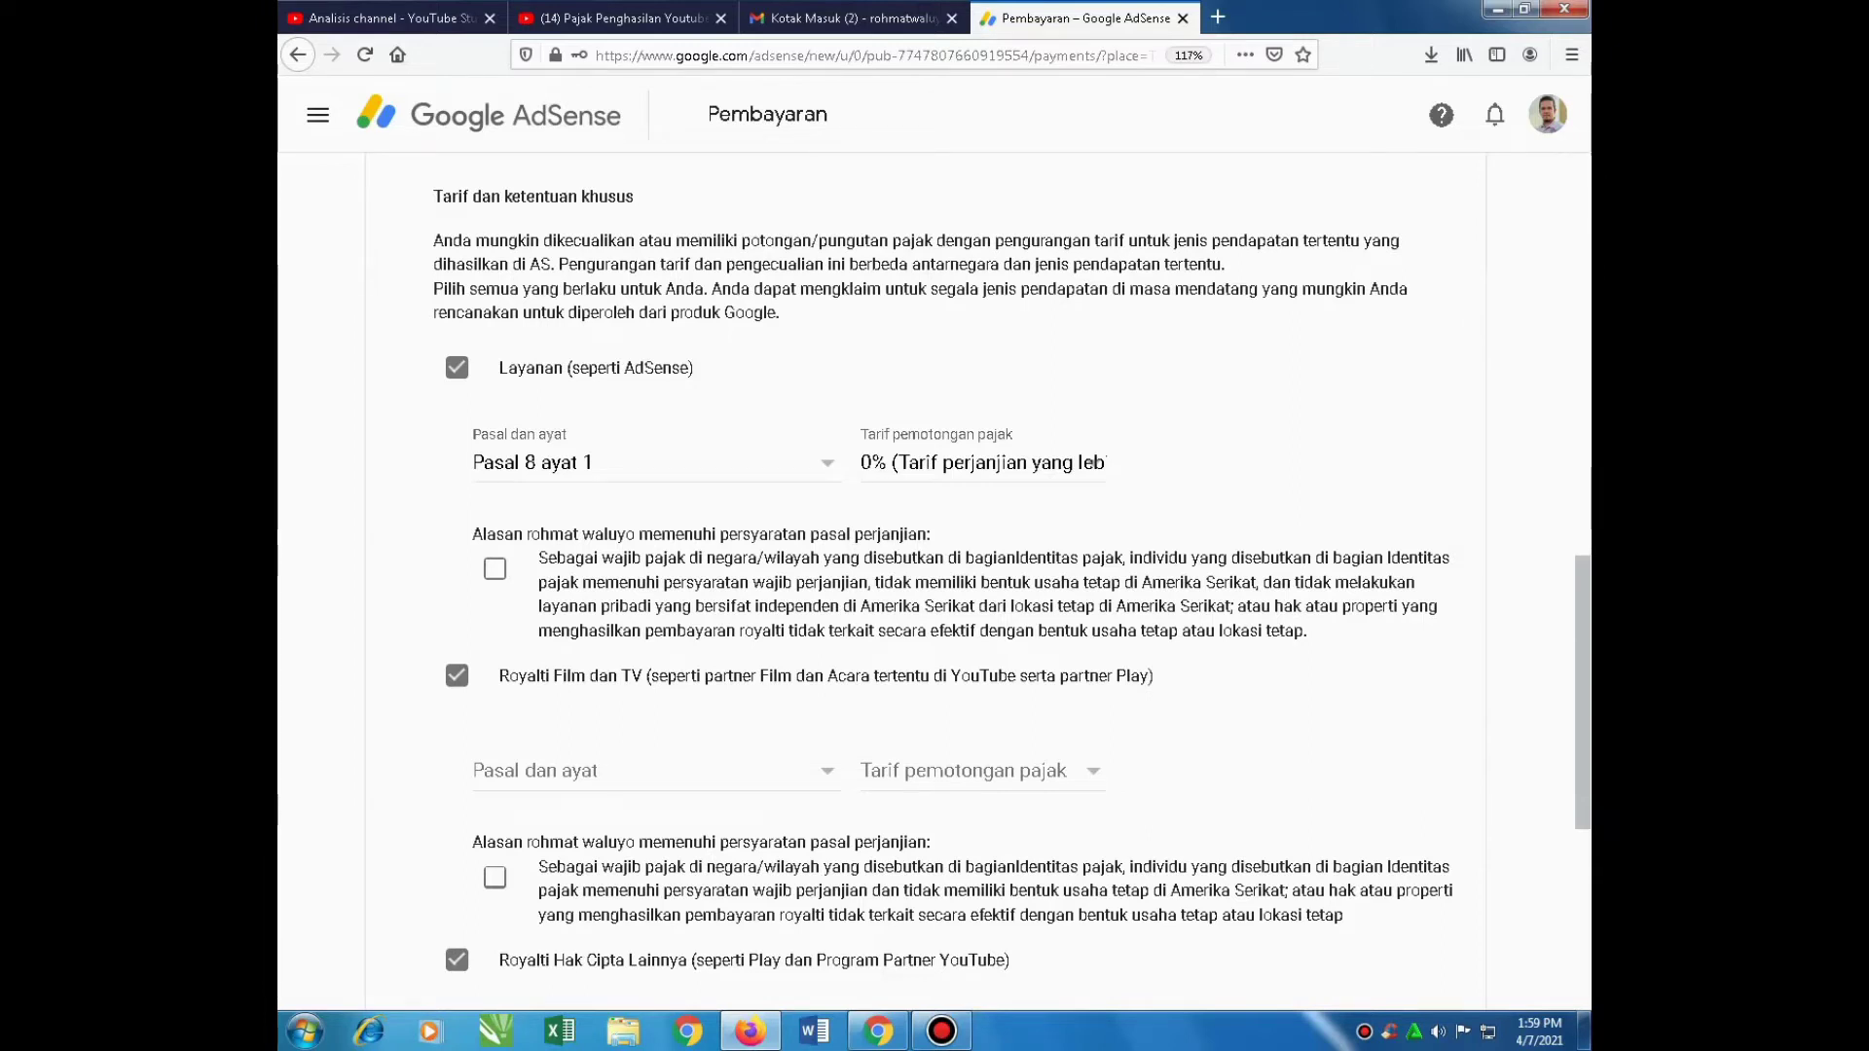
left_click(494, 569)
Set film and TV royalties to Pasal 13 ayat 2 at 10% and confirm eligibility
scroll(934, 545, "down", 2)
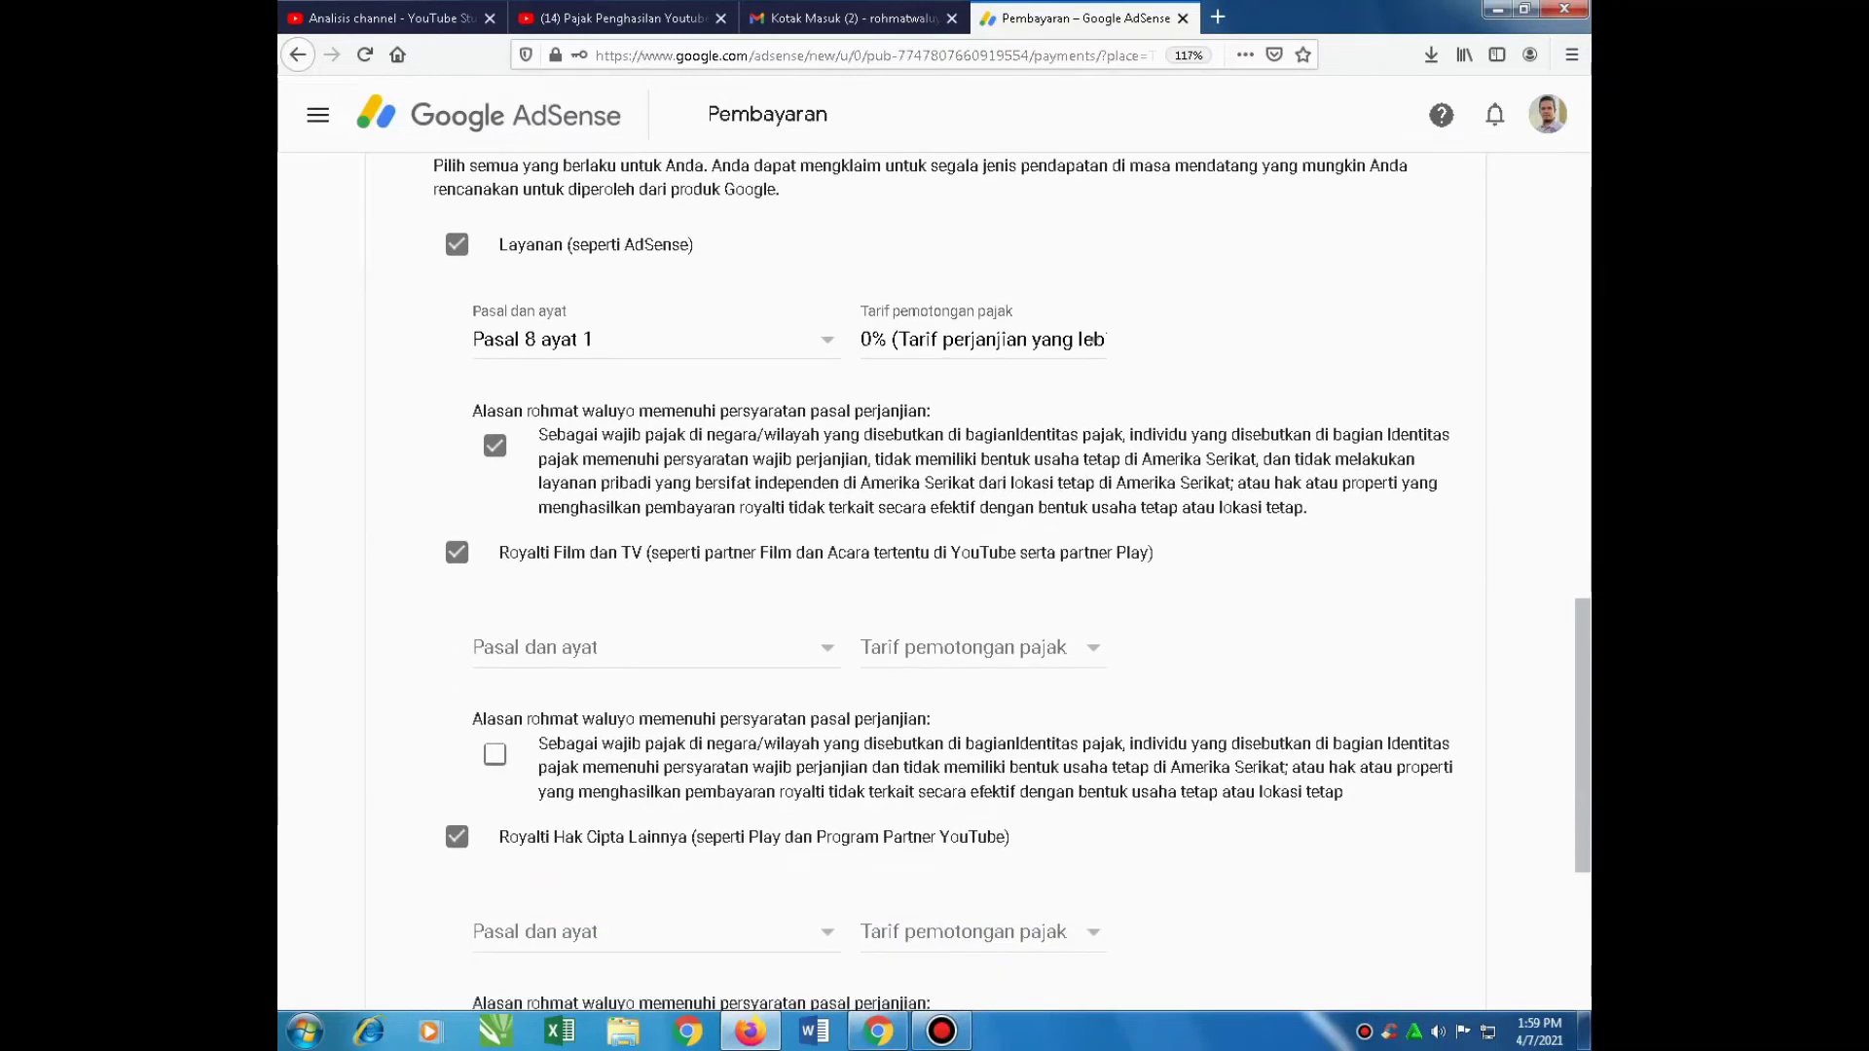
left_click(830, 646)
left_click(539, 686)
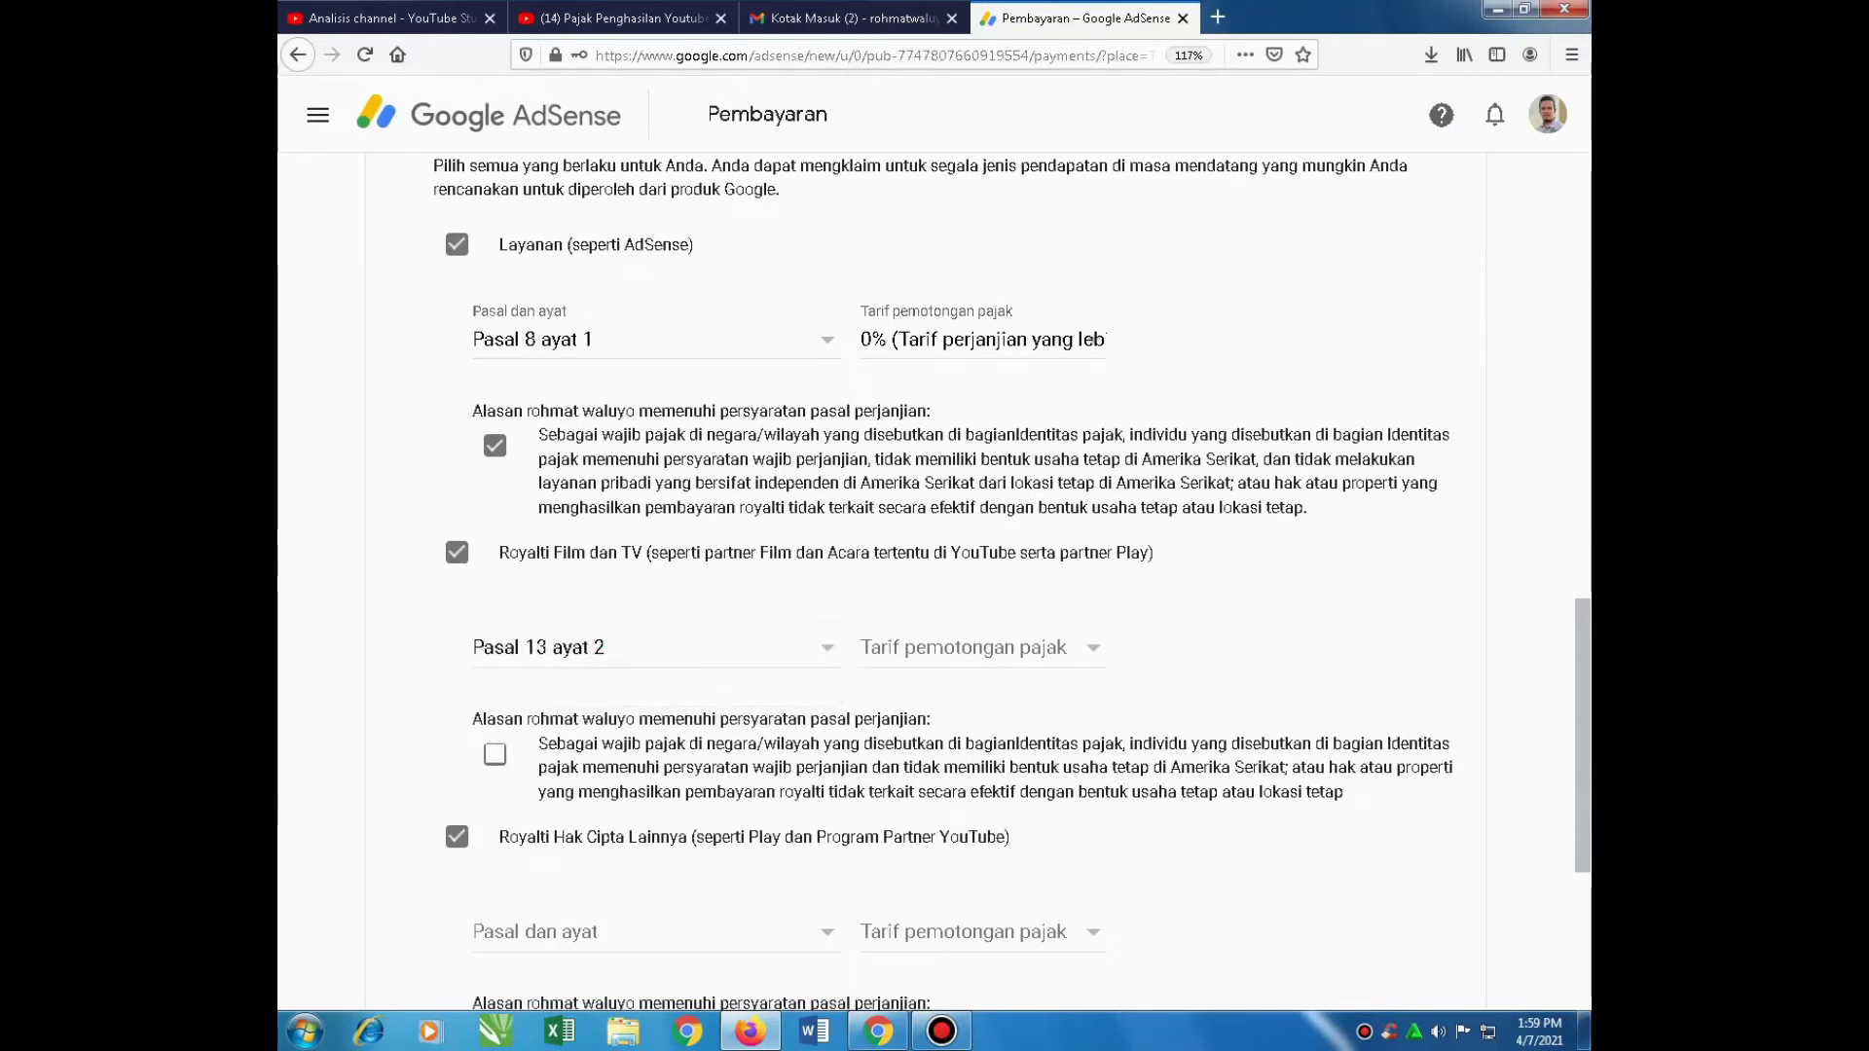
left_click(1089, 646)
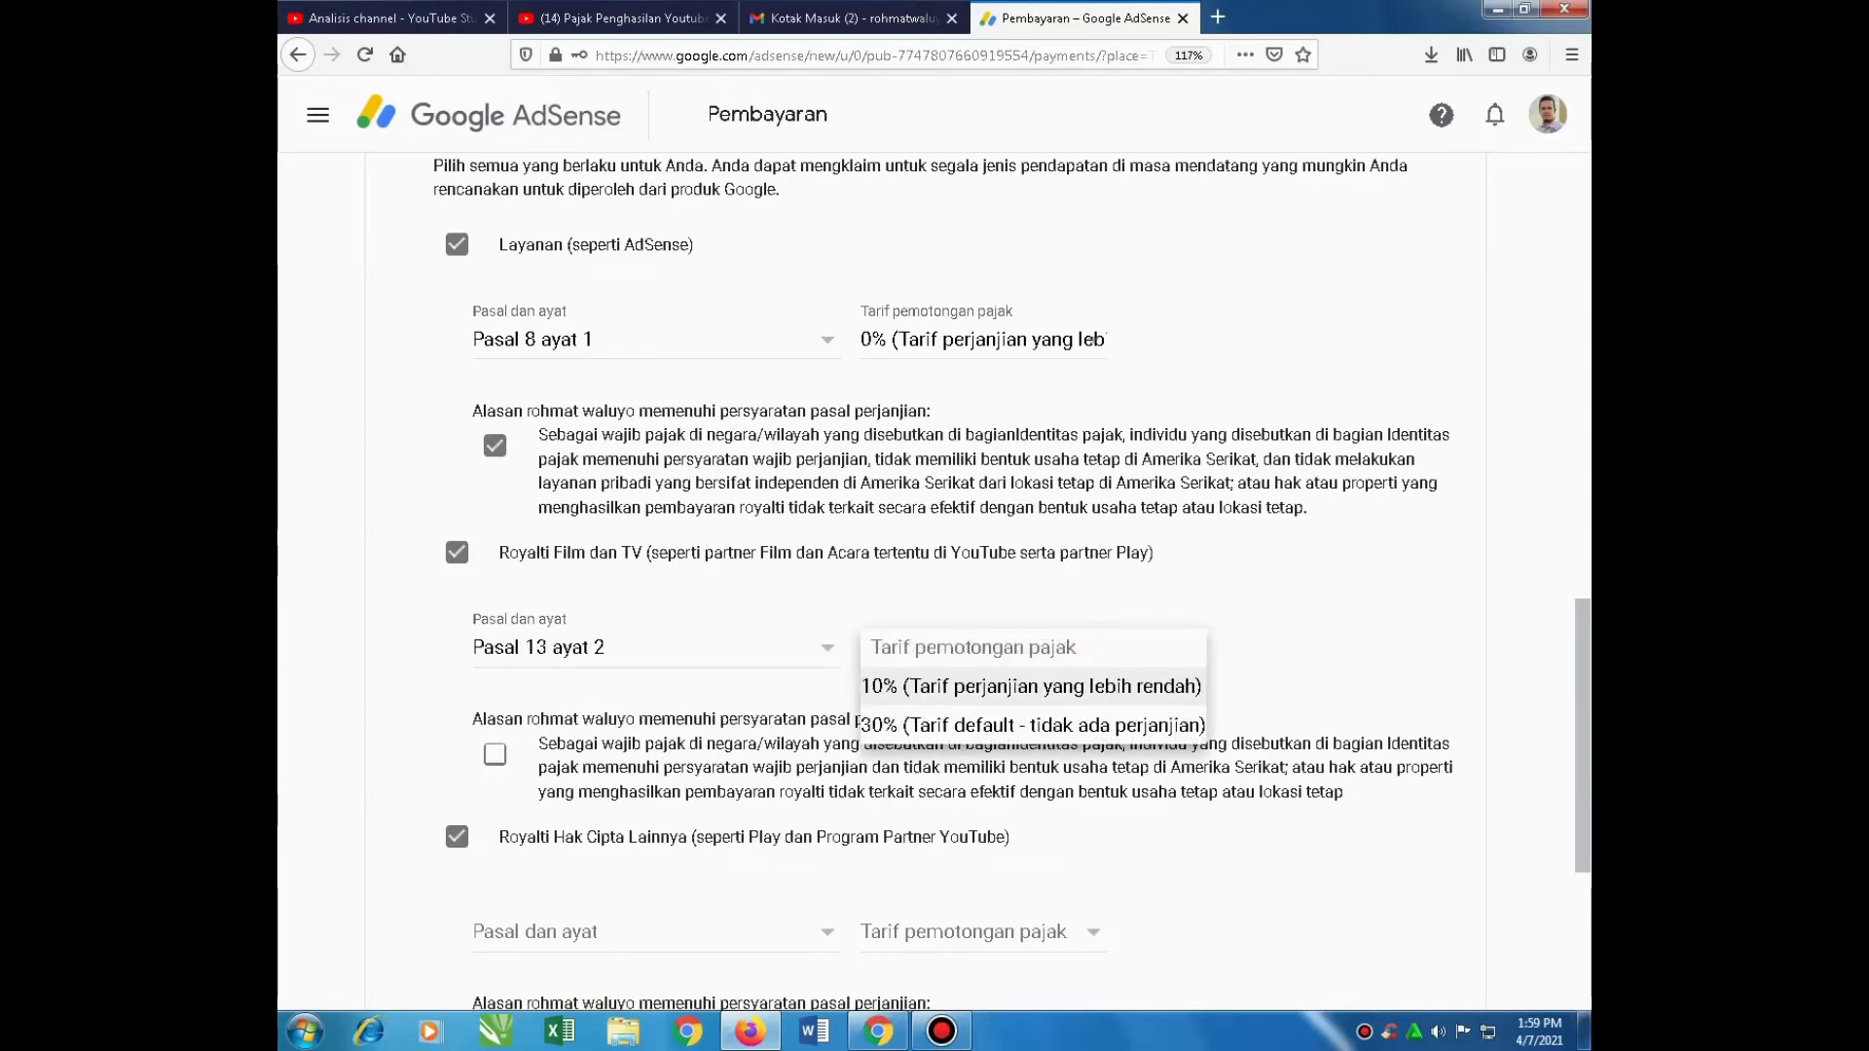
left_click(1032, 687)
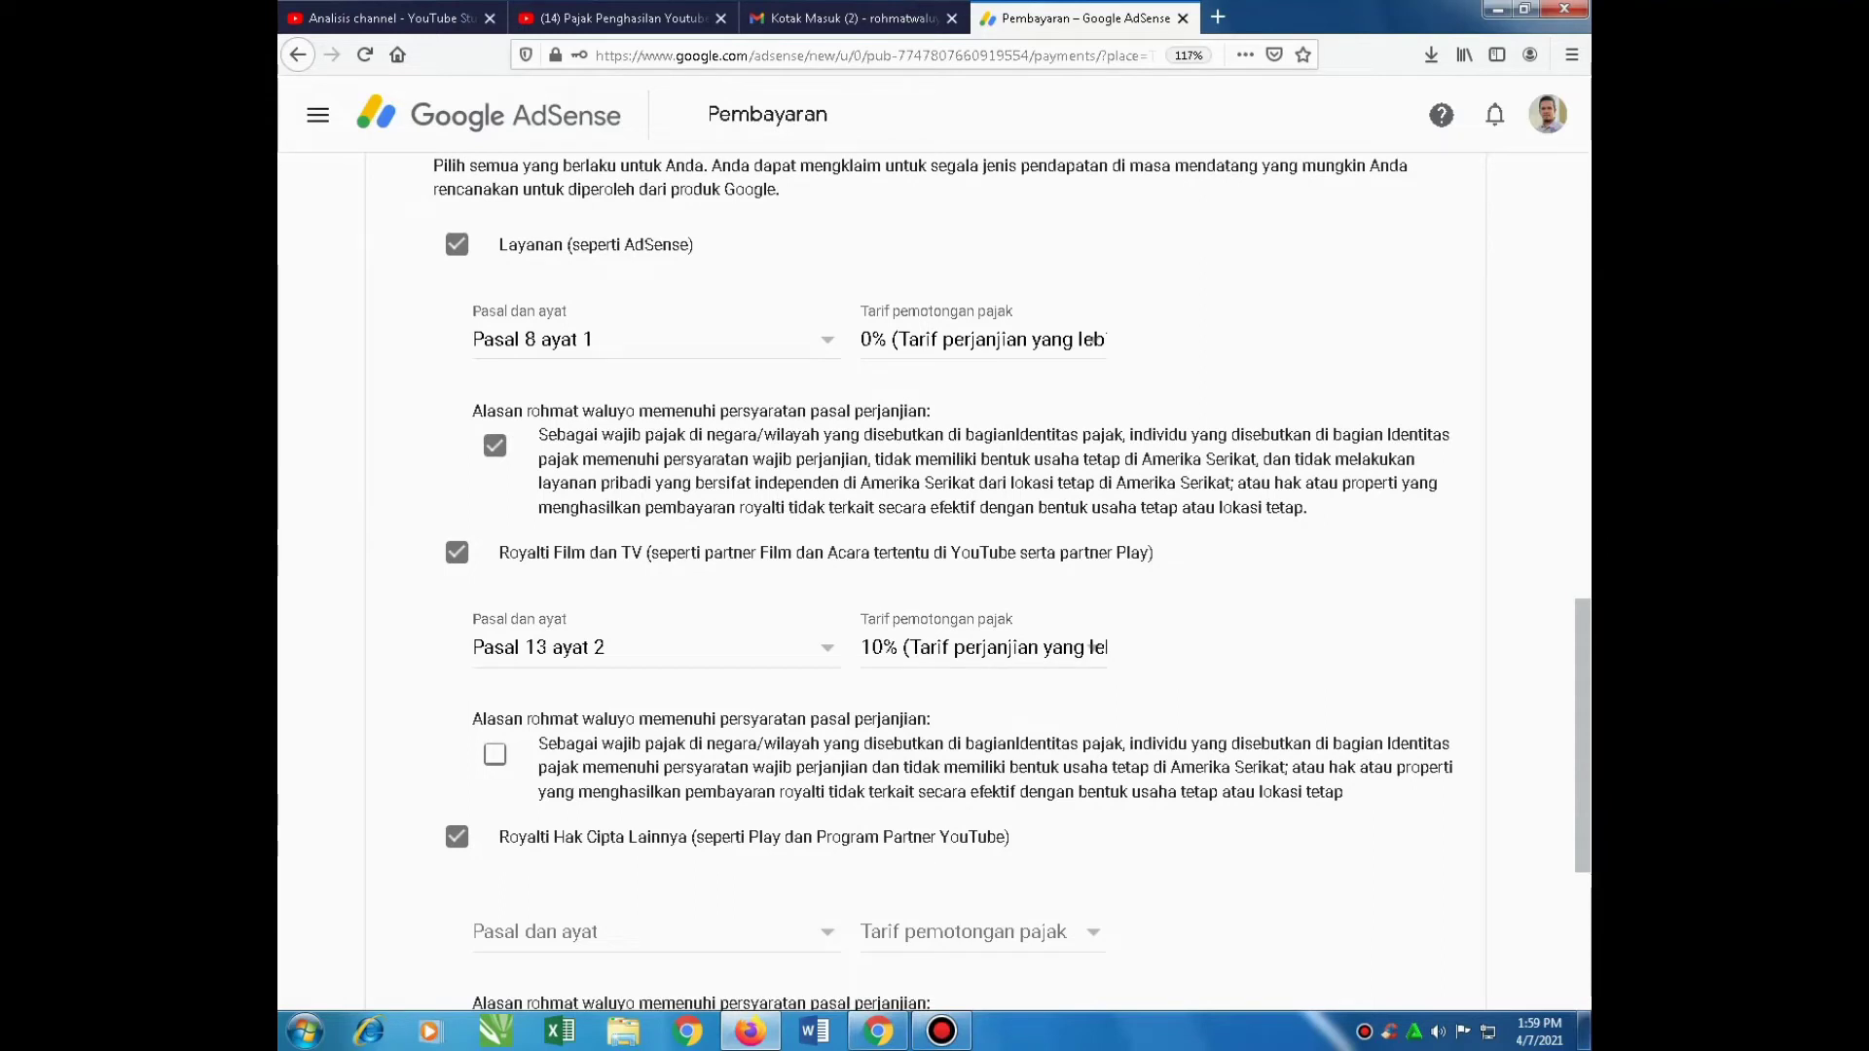
left_click(494, 755)
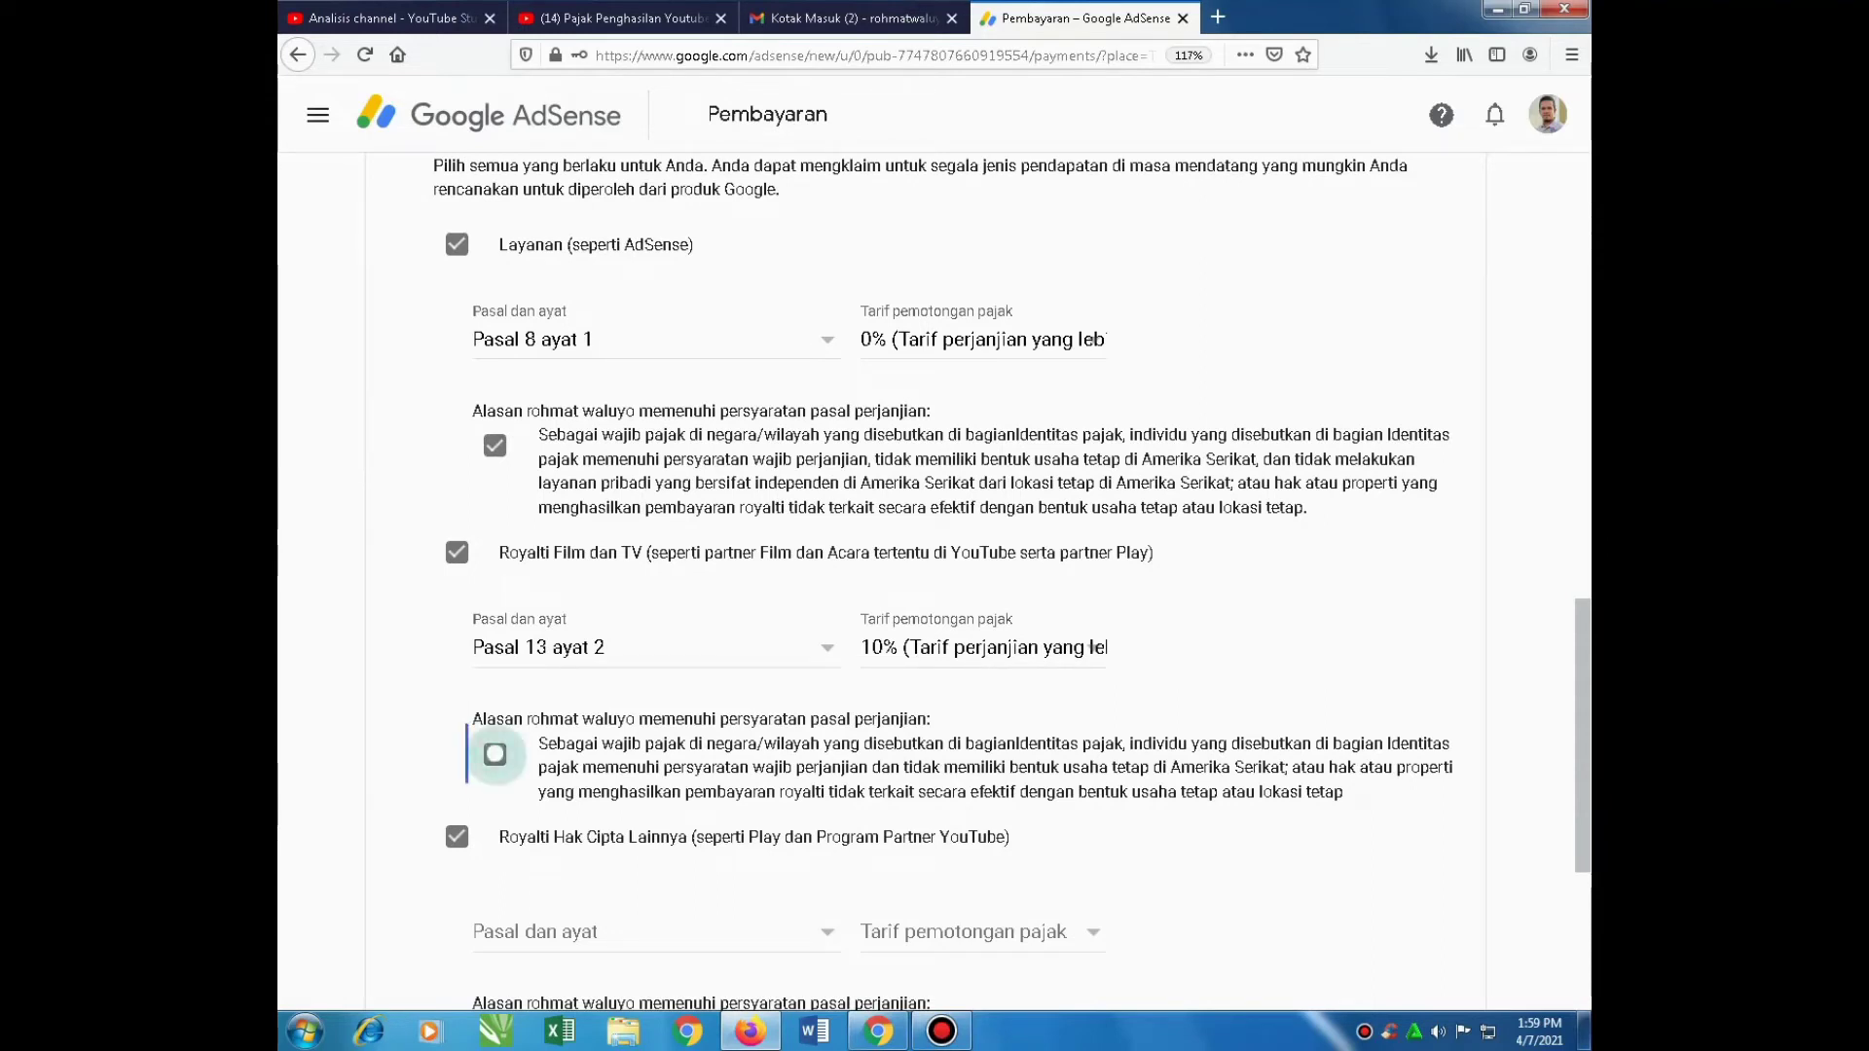
Set other copyright royalties to Pasal 13 ayat 2 at 10%, confirm eligibility, and continue
scroll(494, 754, "down", 1)
scroll(935, 584, "down", 2)
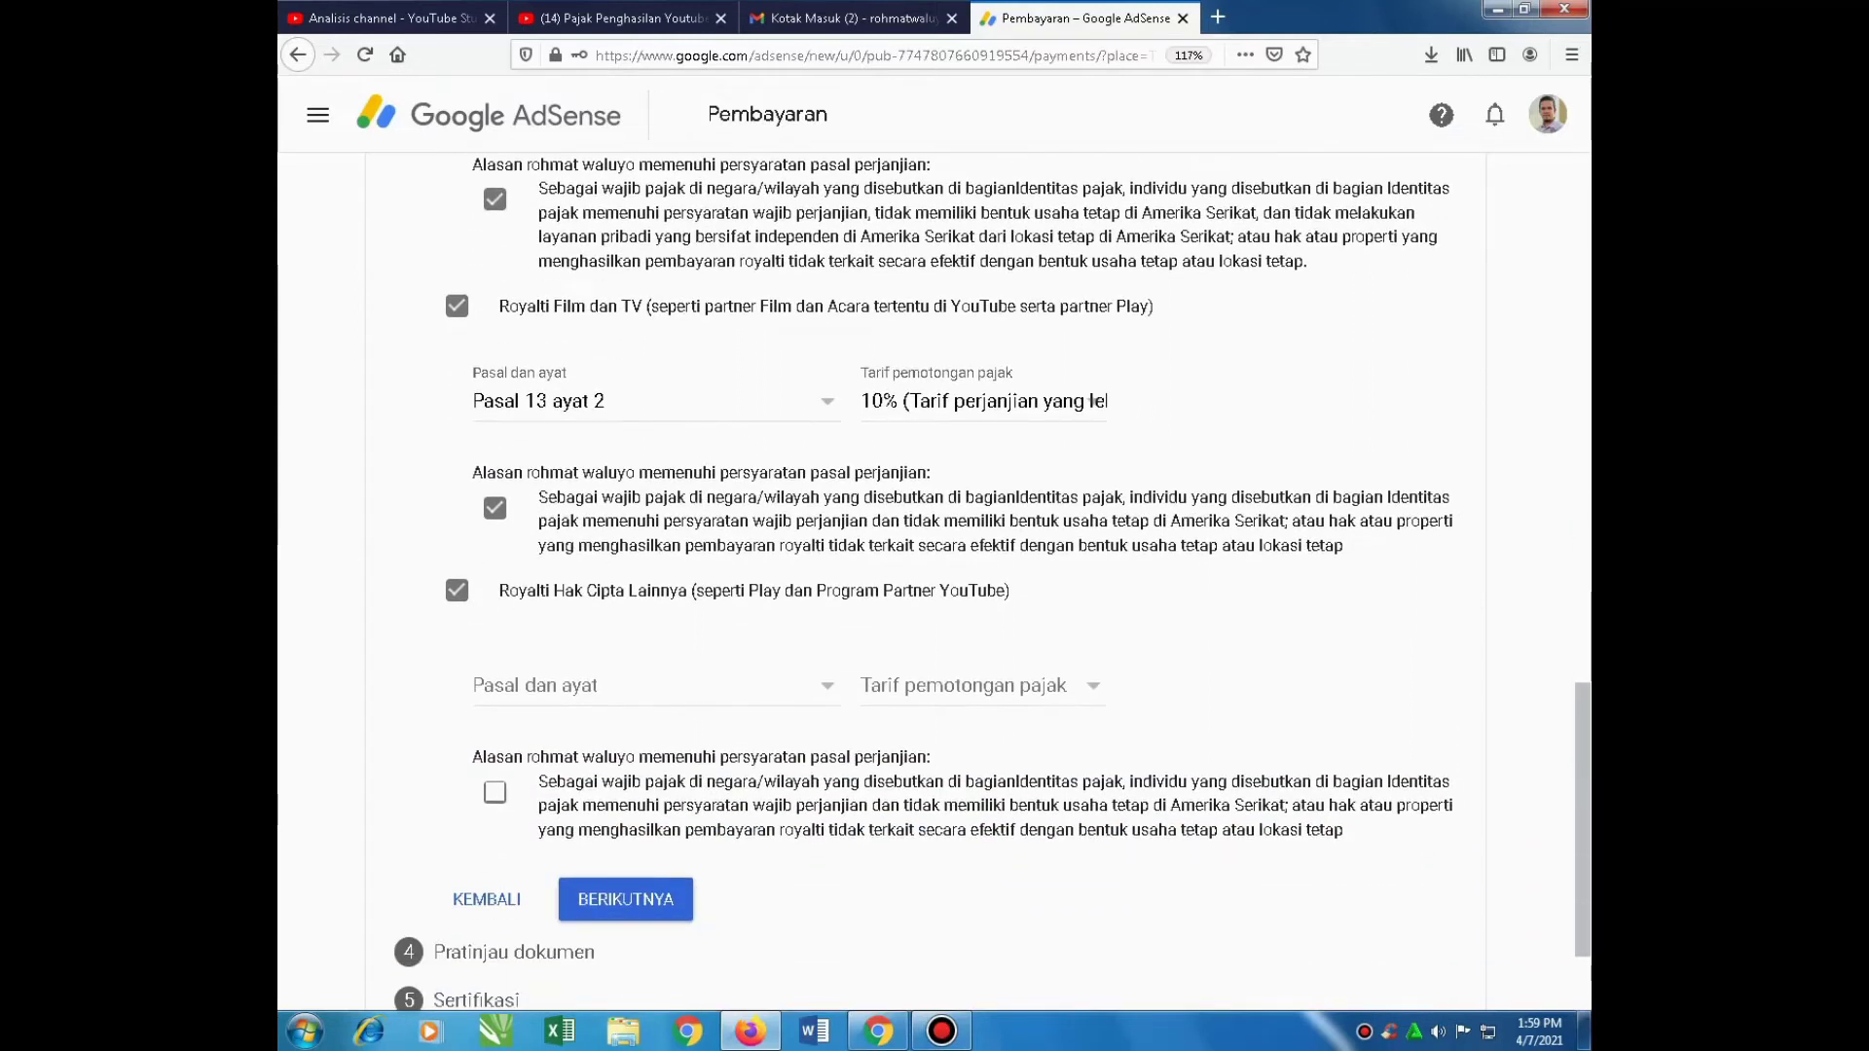
left_click(823, 685)
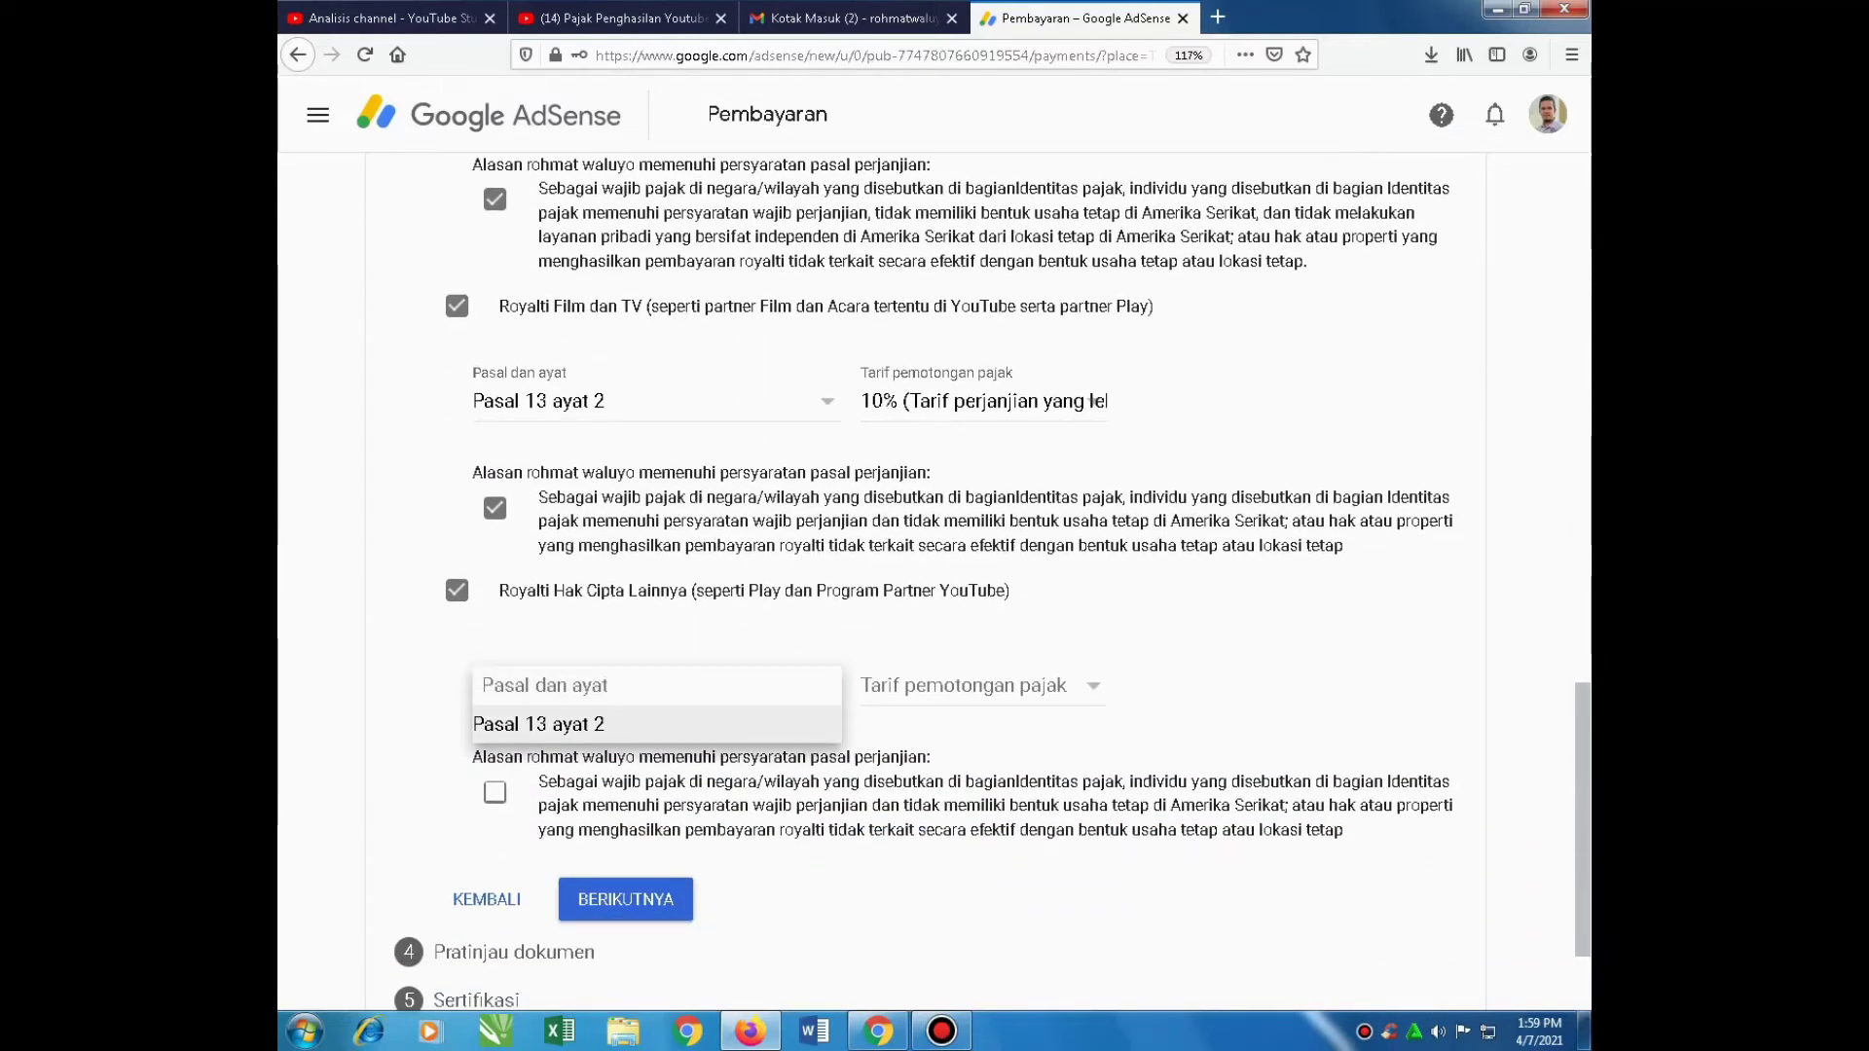
left_click(628, 722)
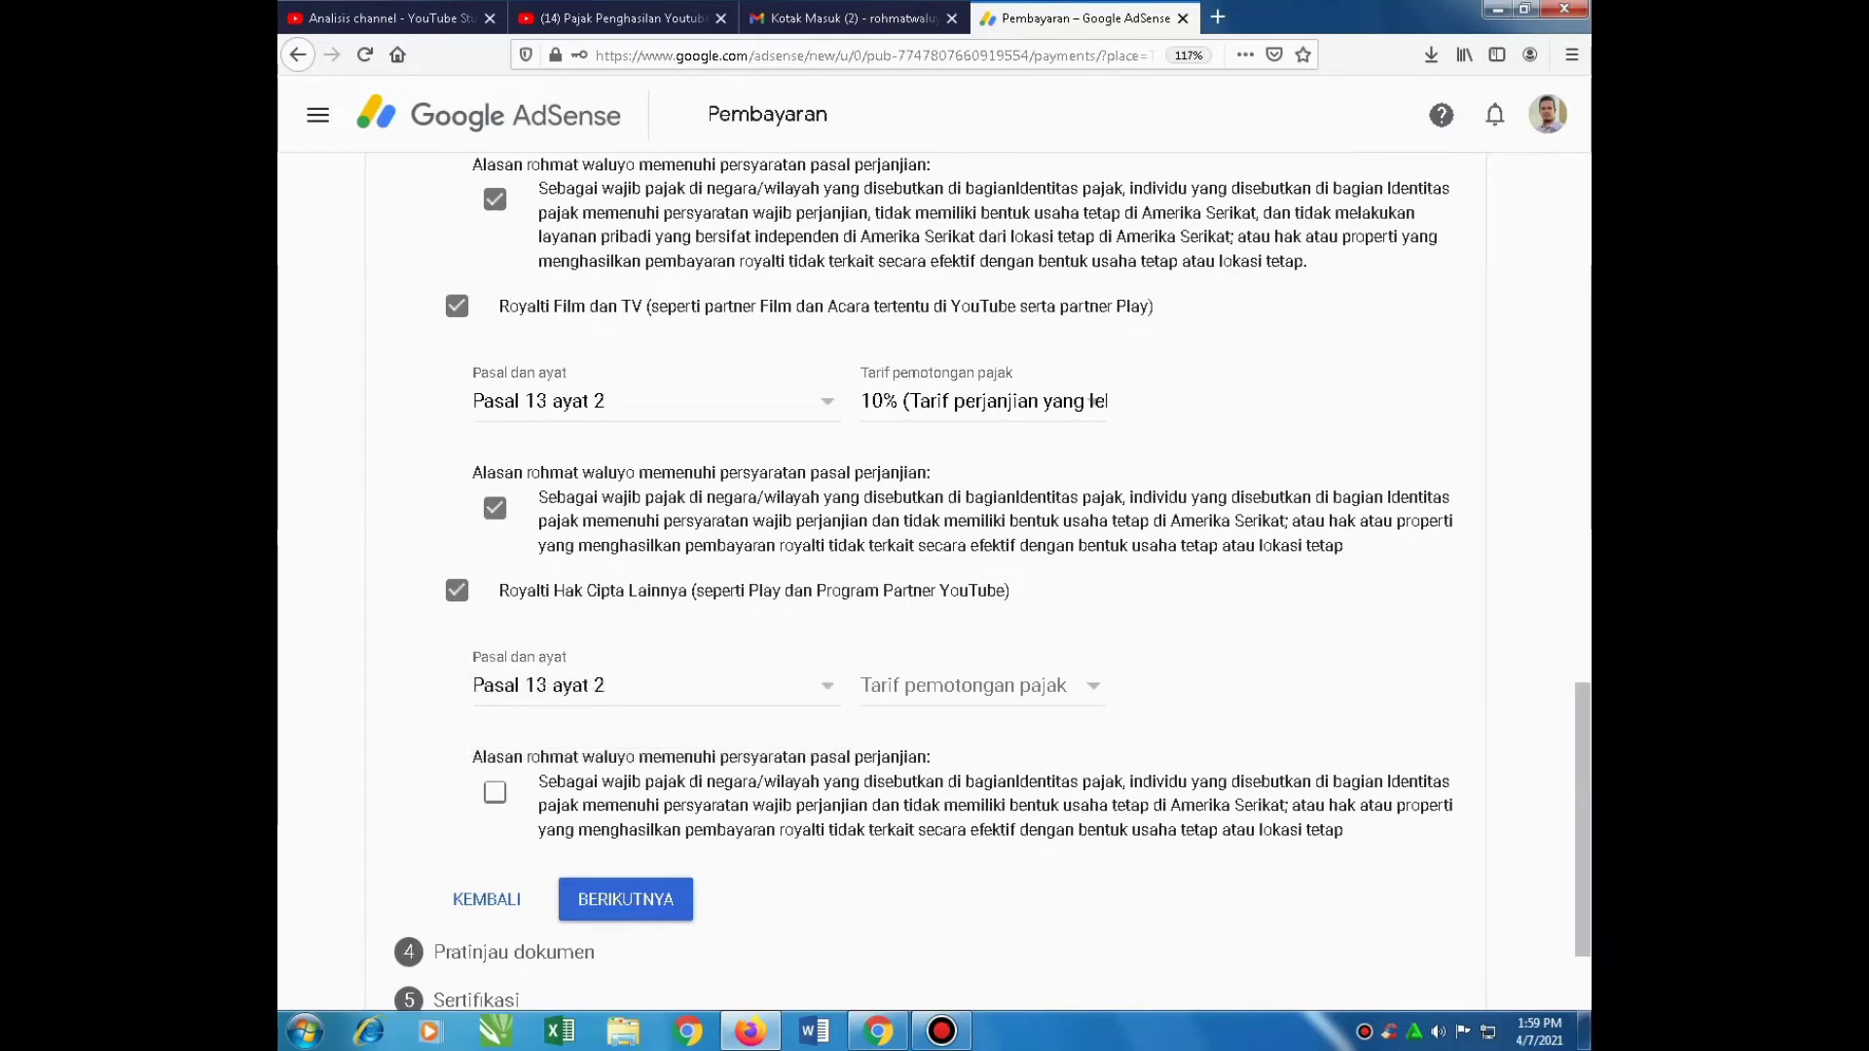
left_click(1083, 684)
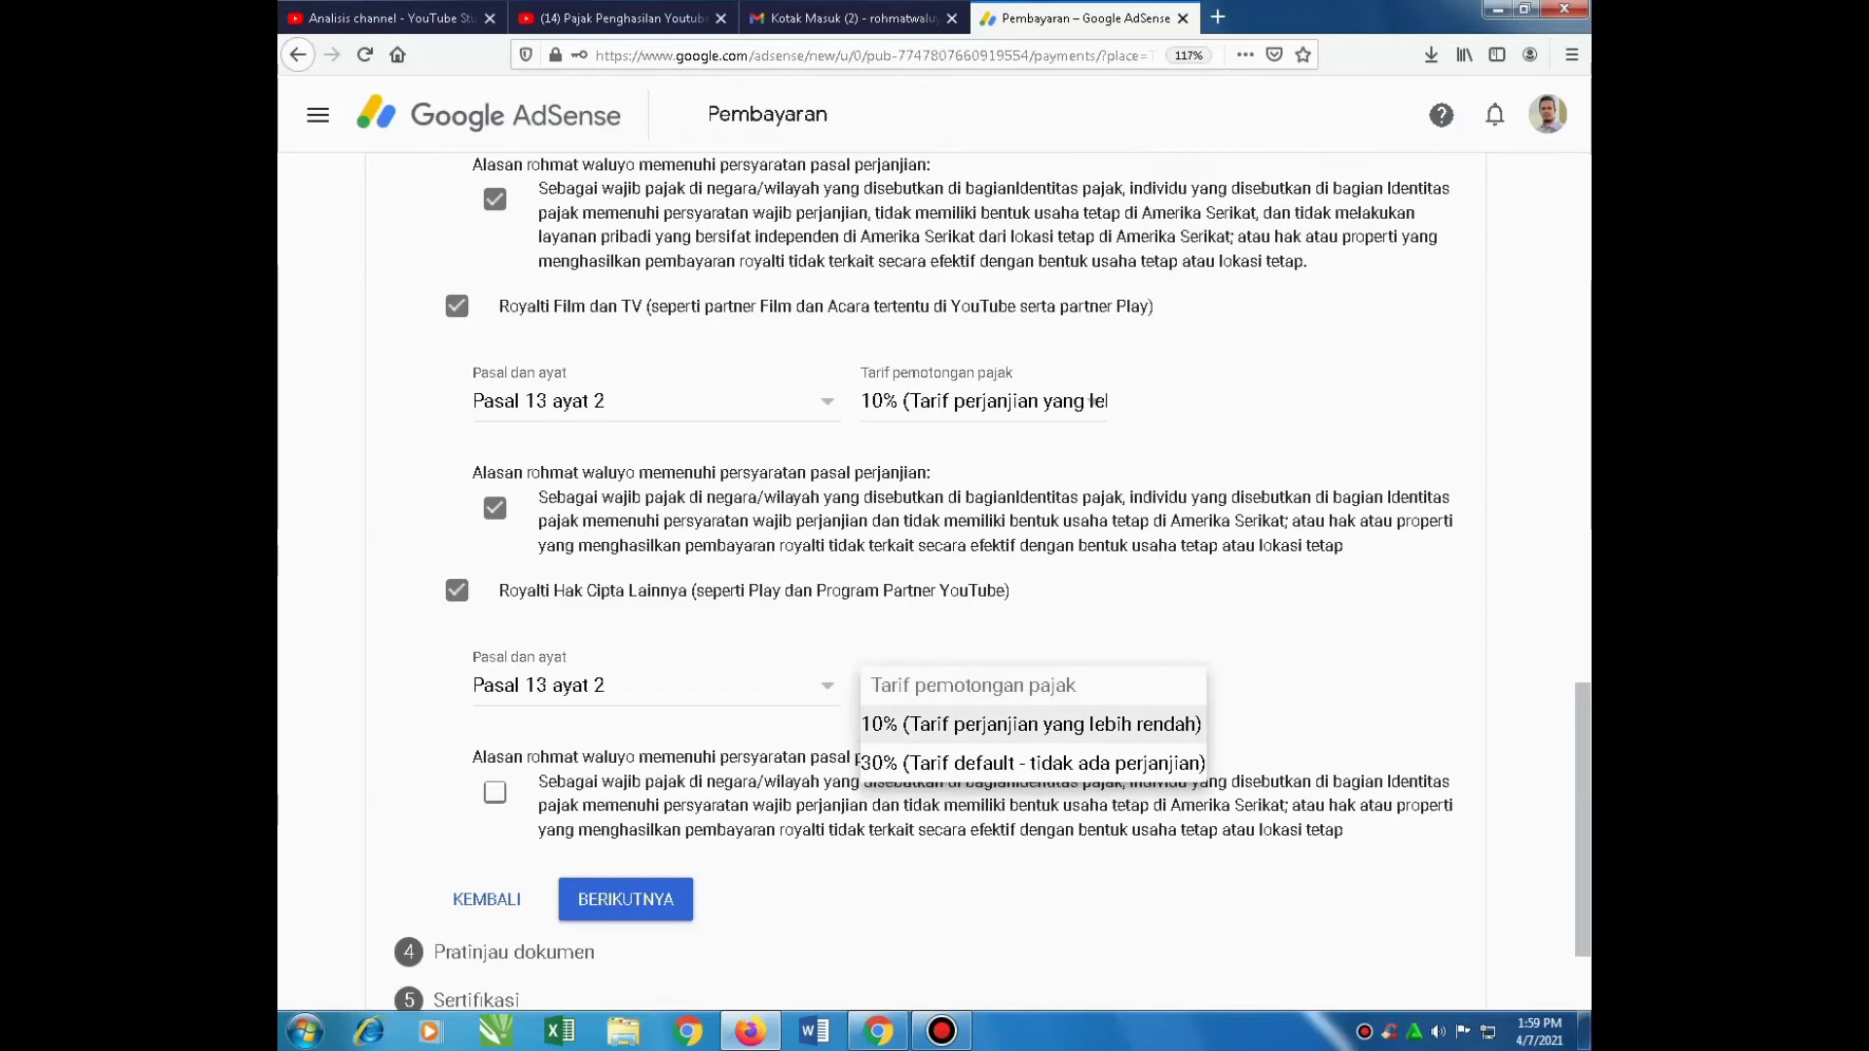
left_click(1032, 726)
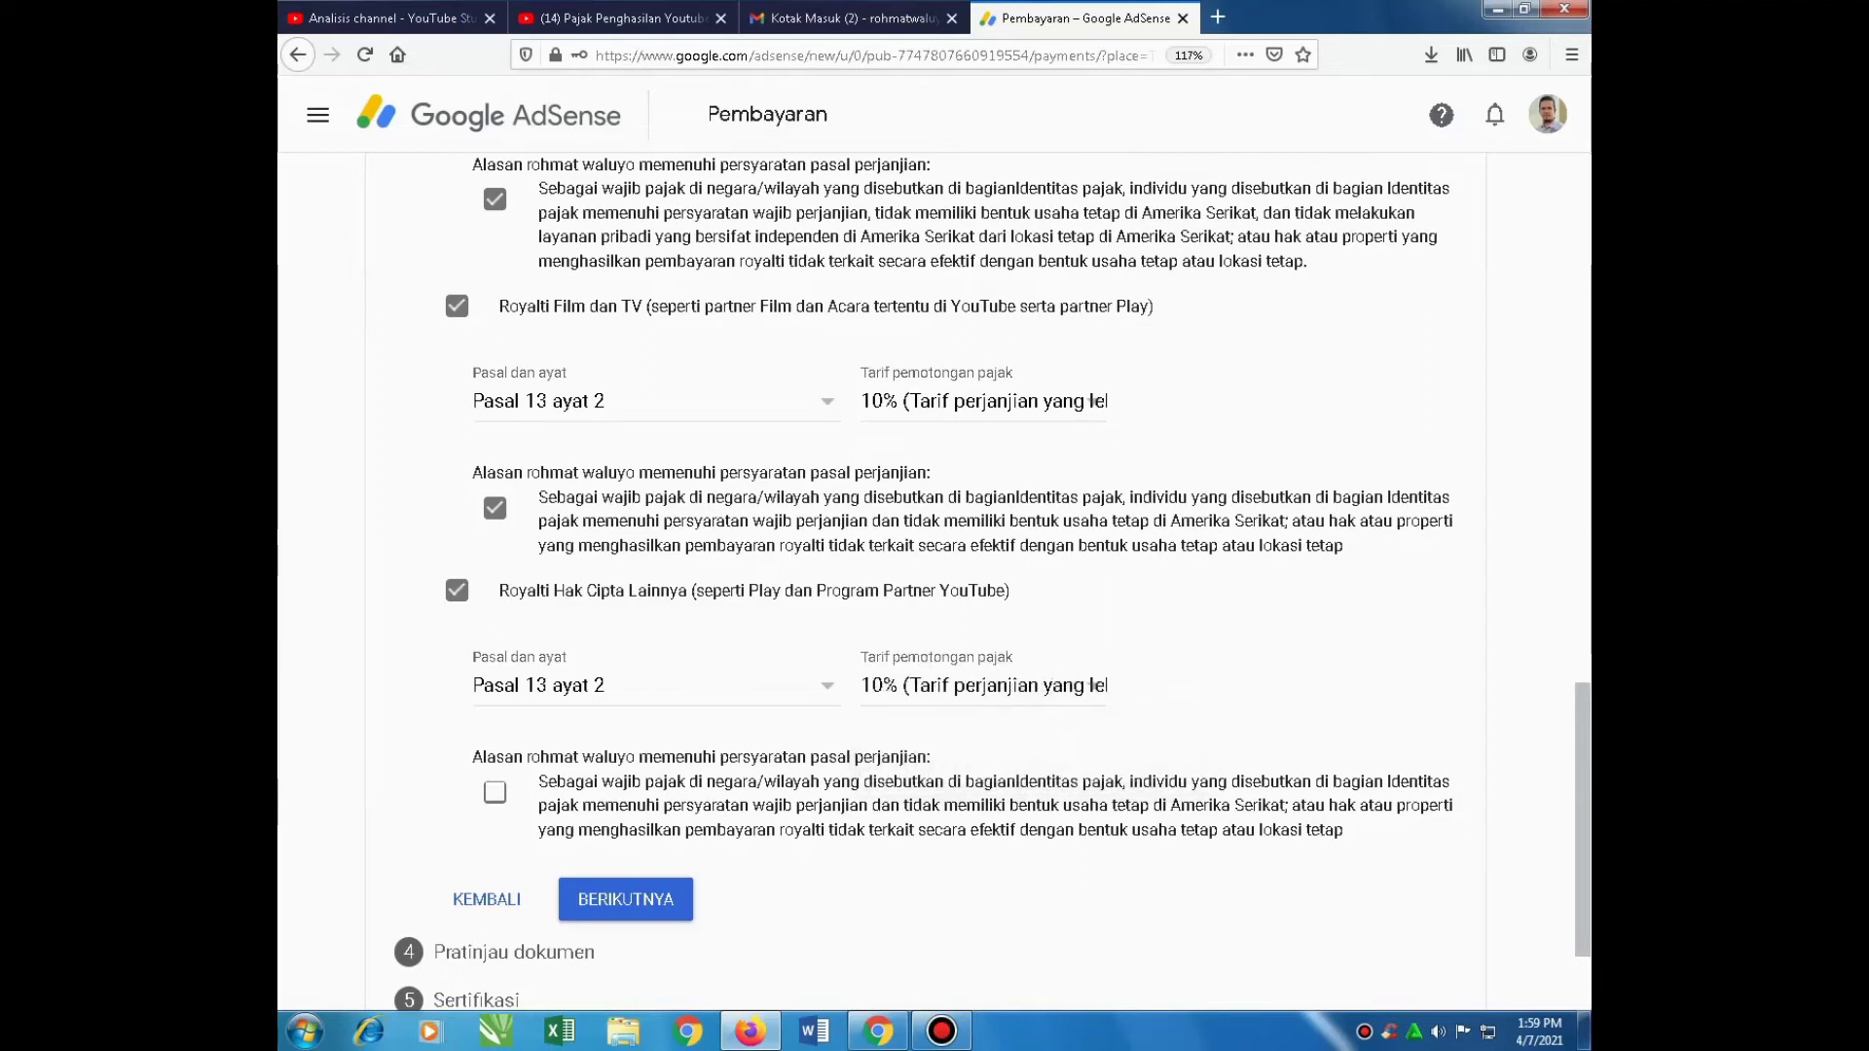
scroll(991, 582, "down", 1)
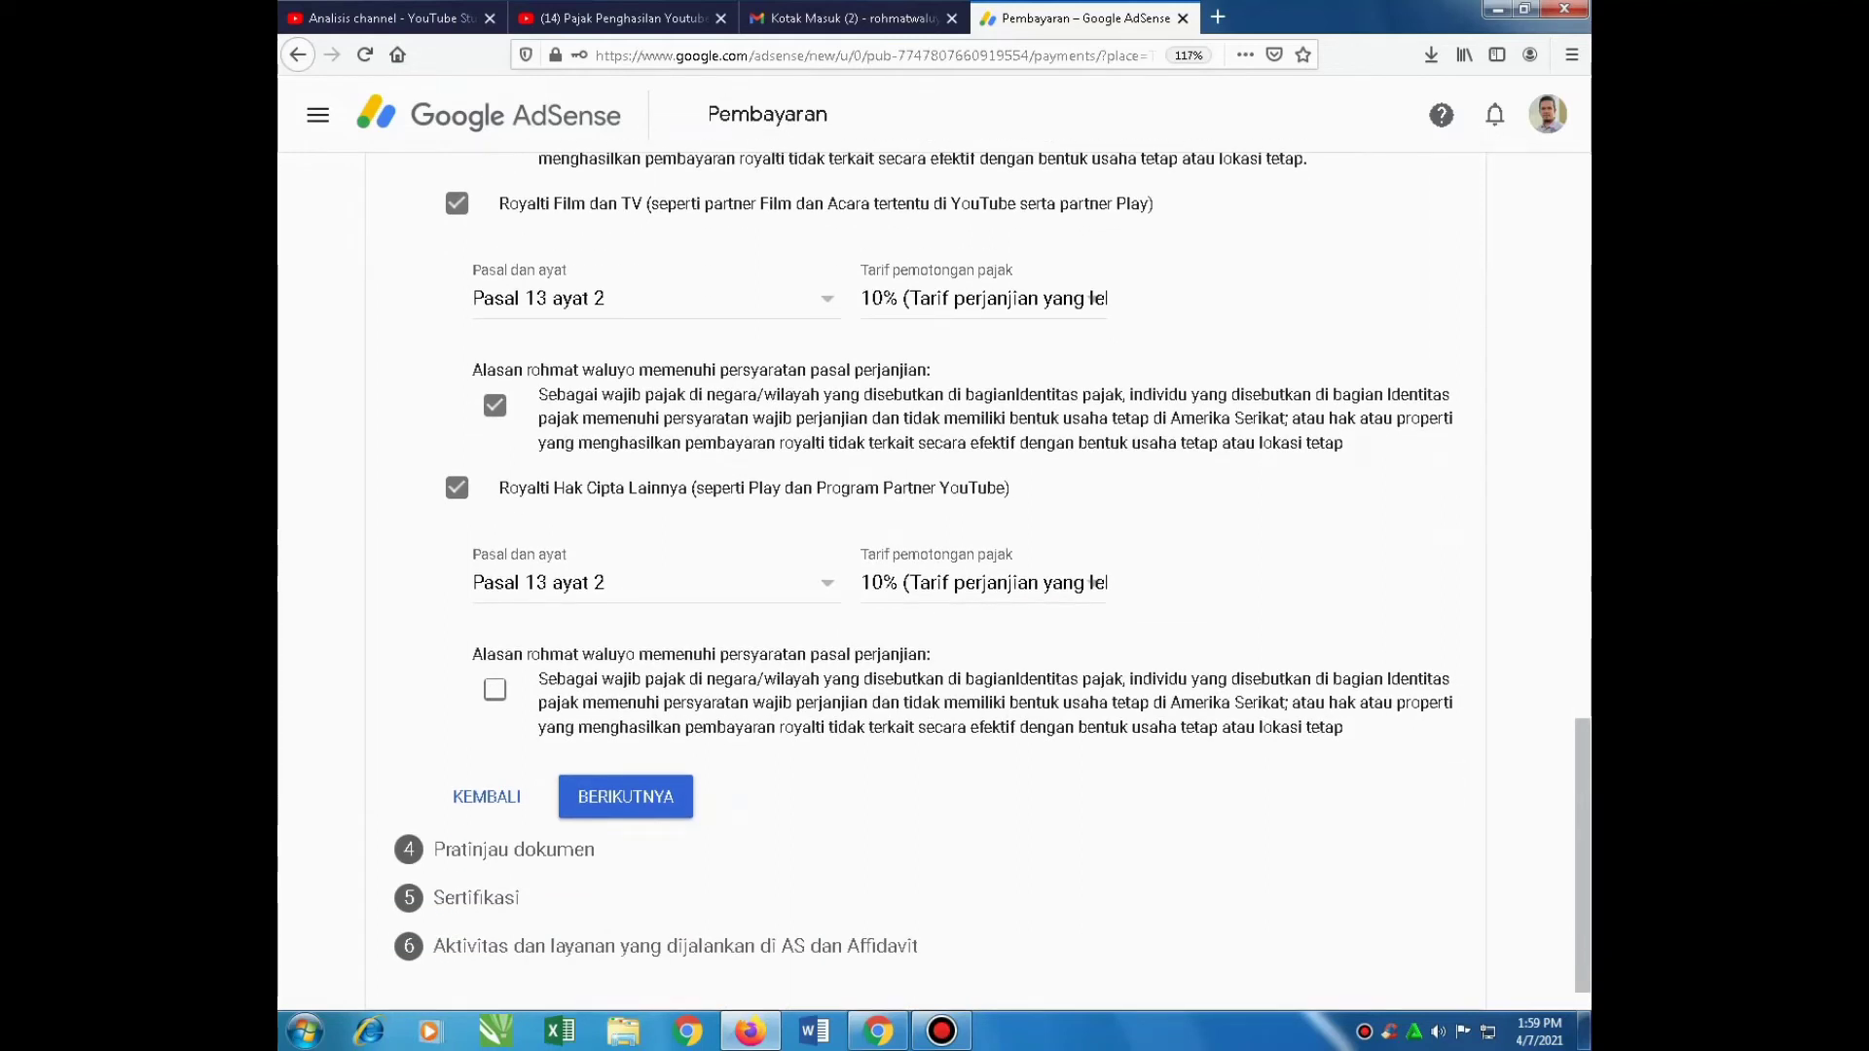
left_click(494, 690)
left_click(626, 796)
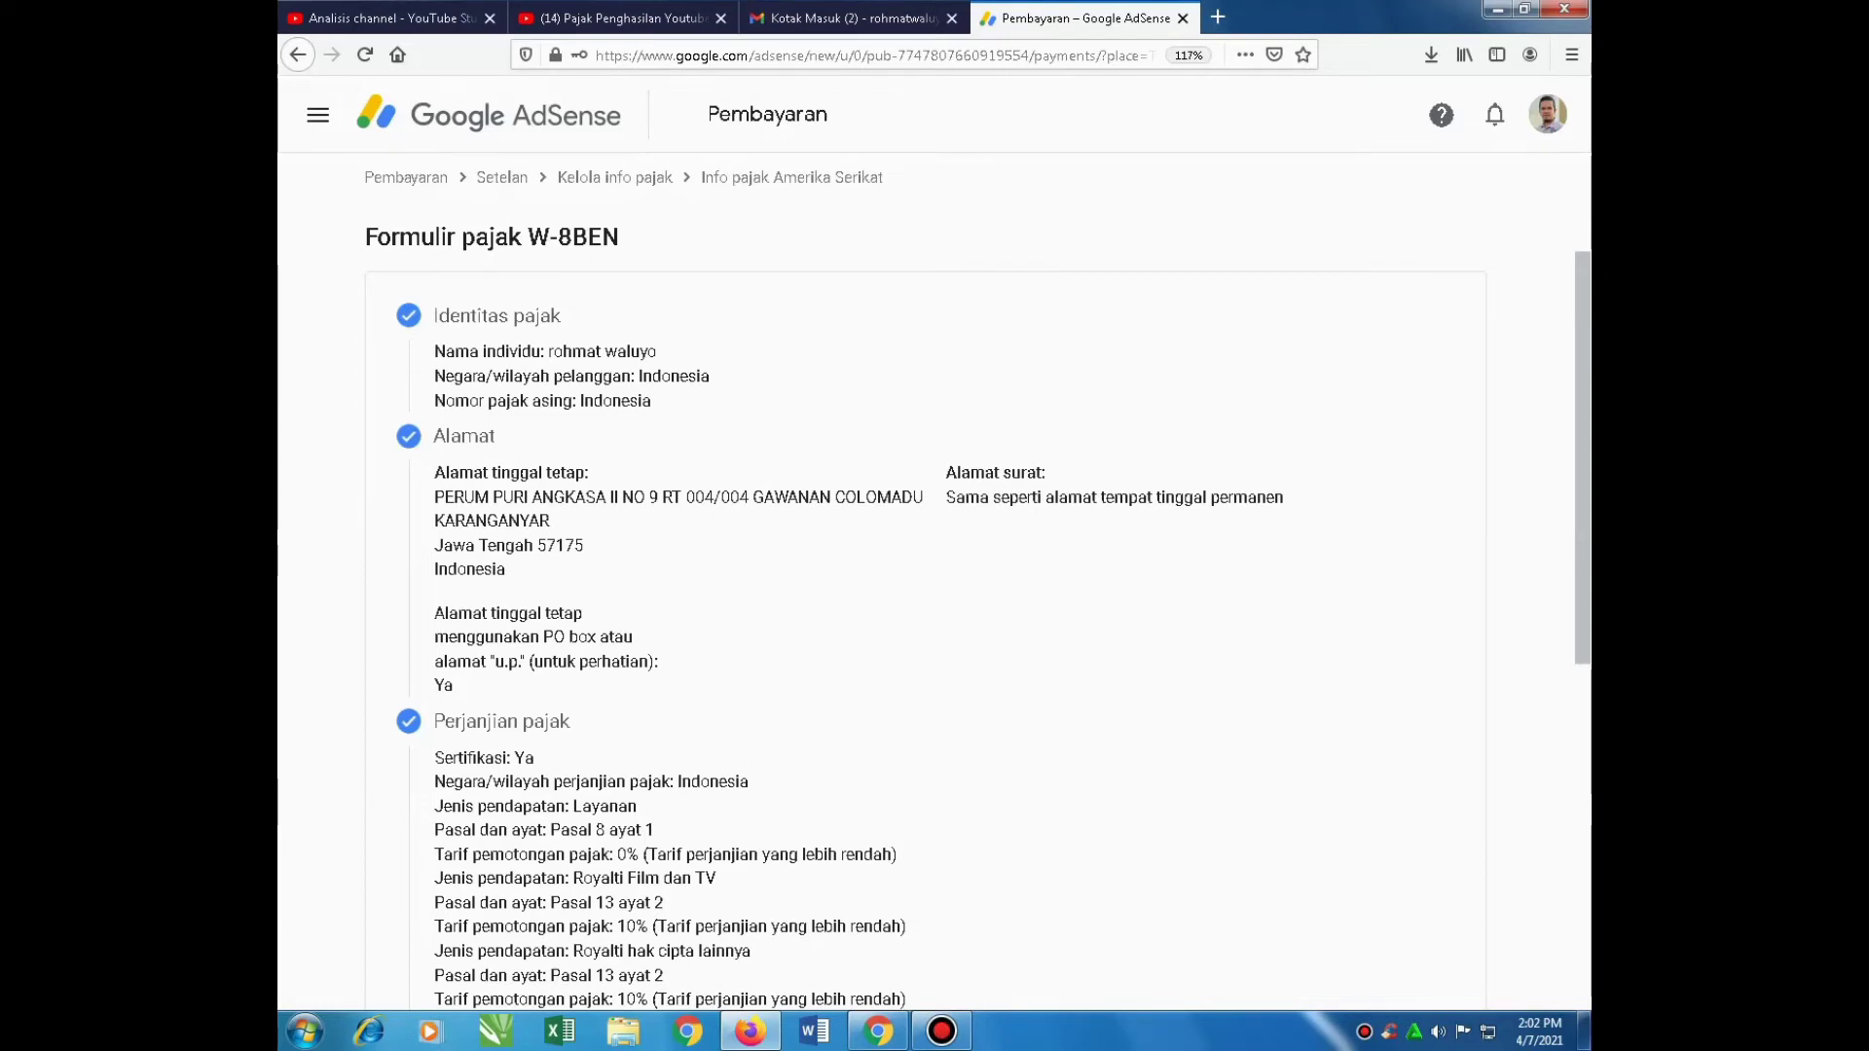
Confirm the four previewed W-8BEN documents were reviewed and continue to Sertifikasi
scroll(934, 584, "down", 2)
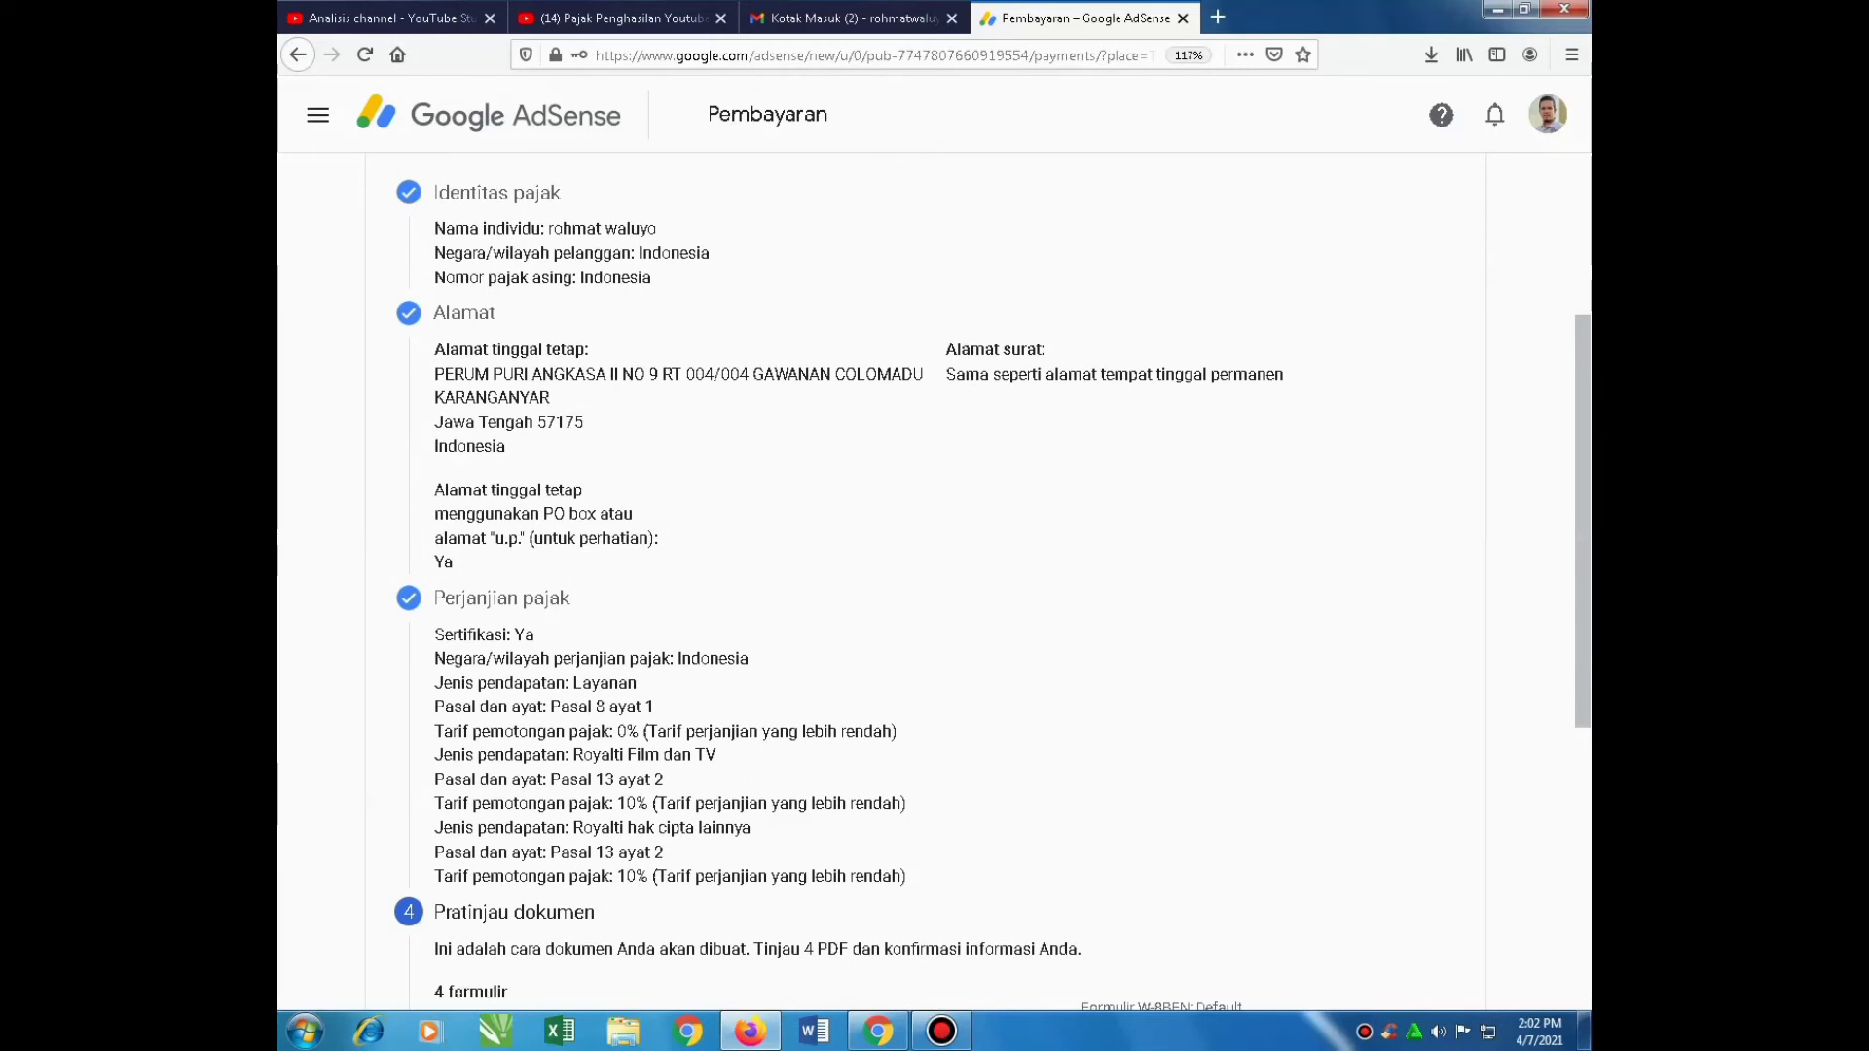
scroll(934, 584, "down", 3)
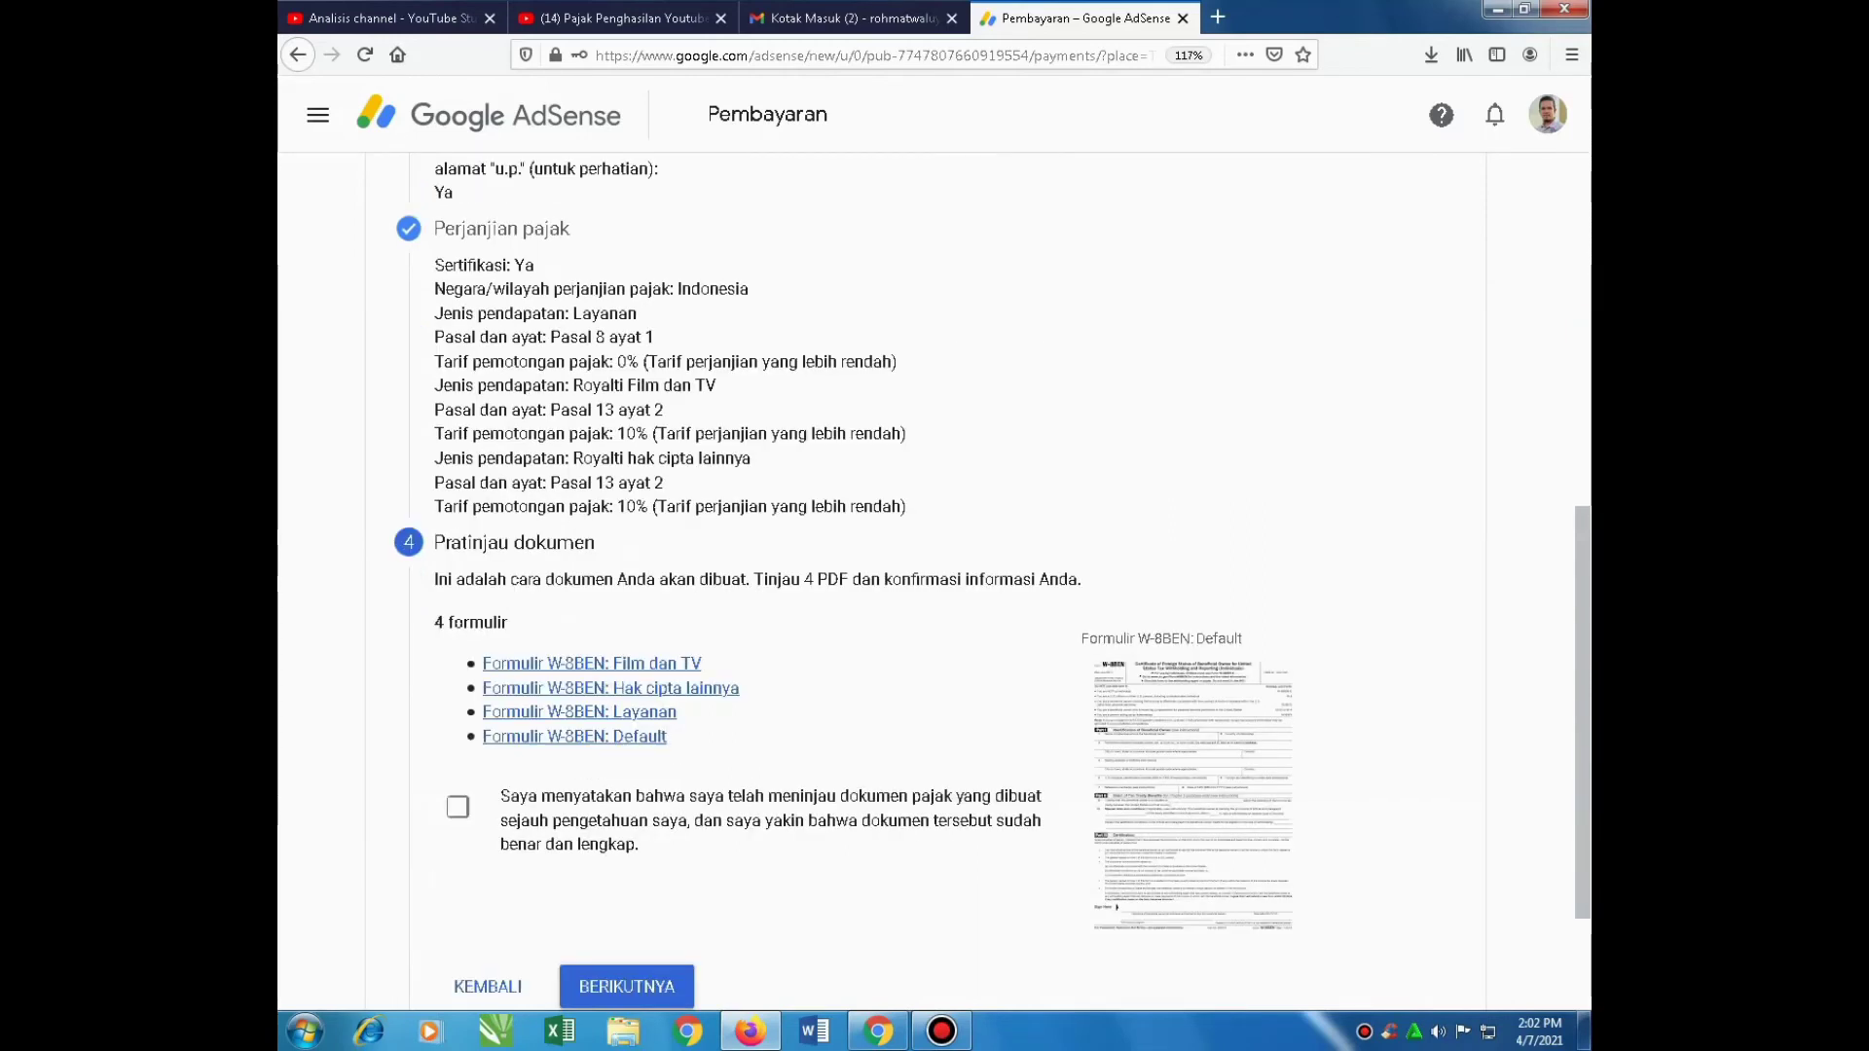
scroll(935, 584, "down", 2)
left_click(457, 684)
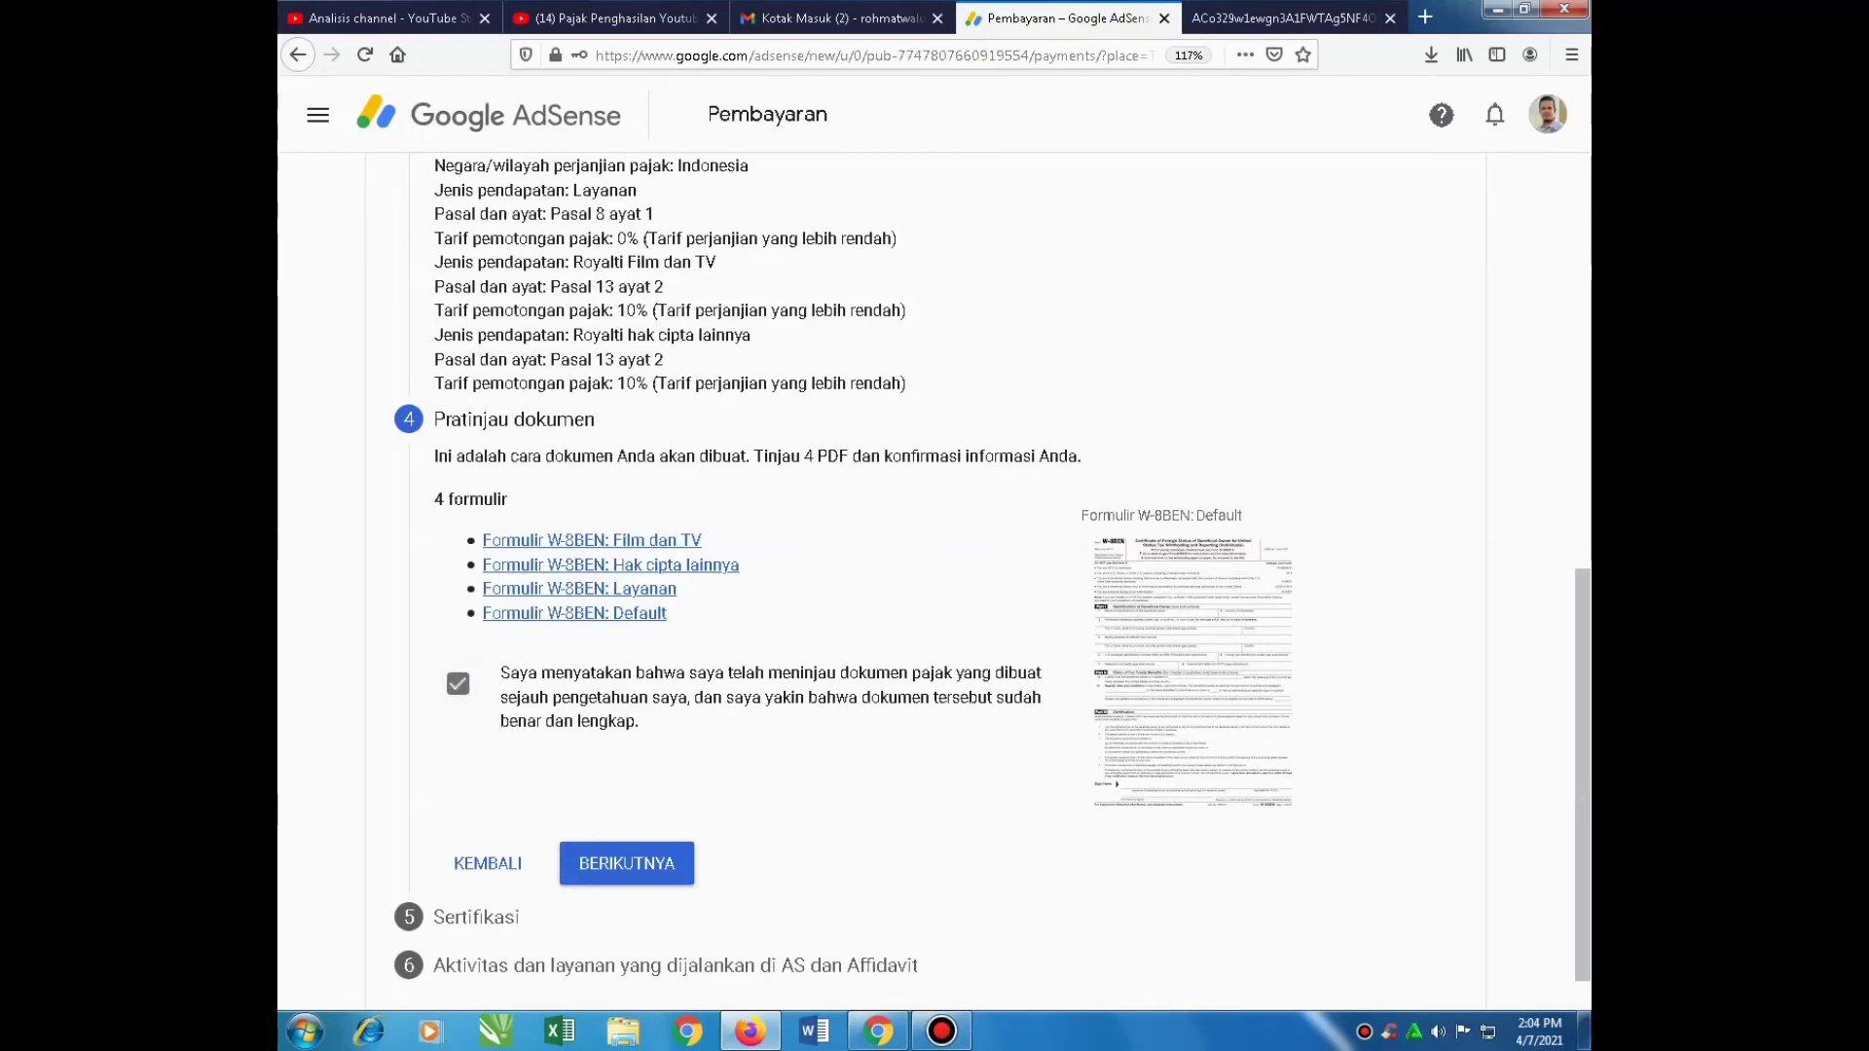
left_click(626, 863)
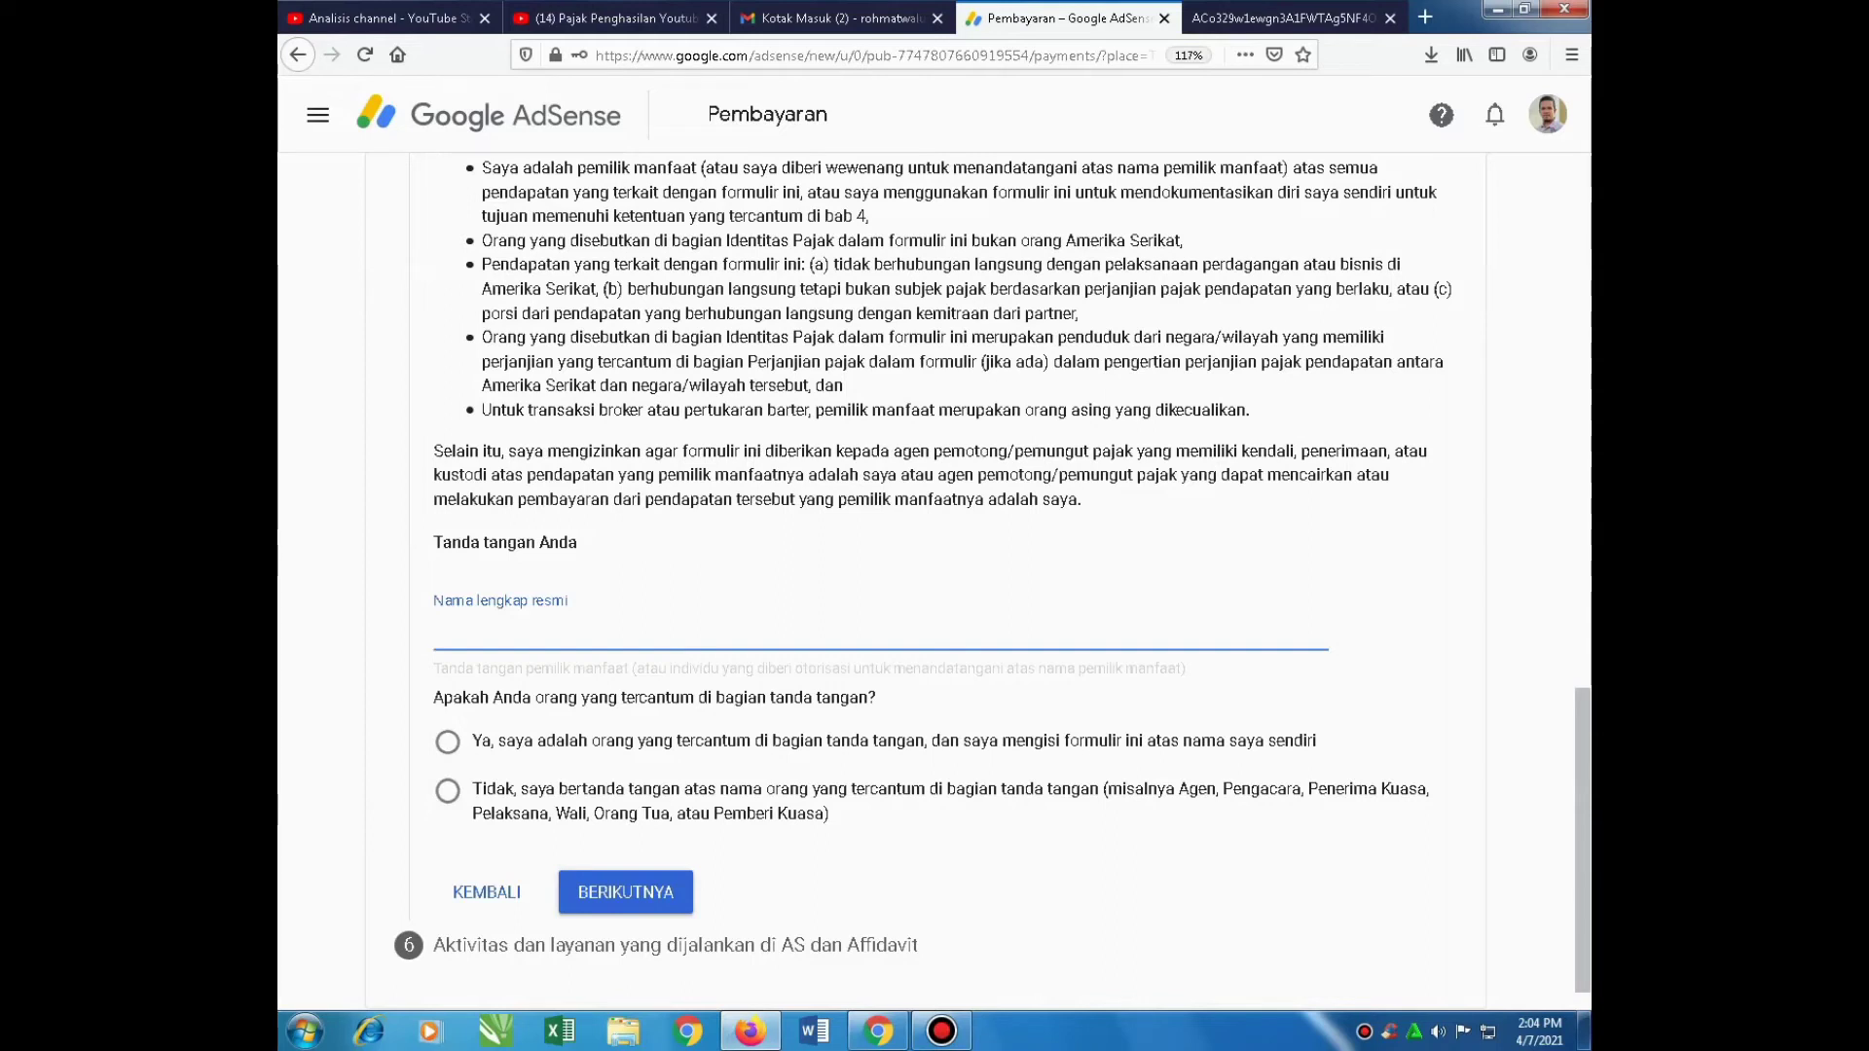
Confirm being the person named on the form and sign with the full legal name
left_click(448, 742)
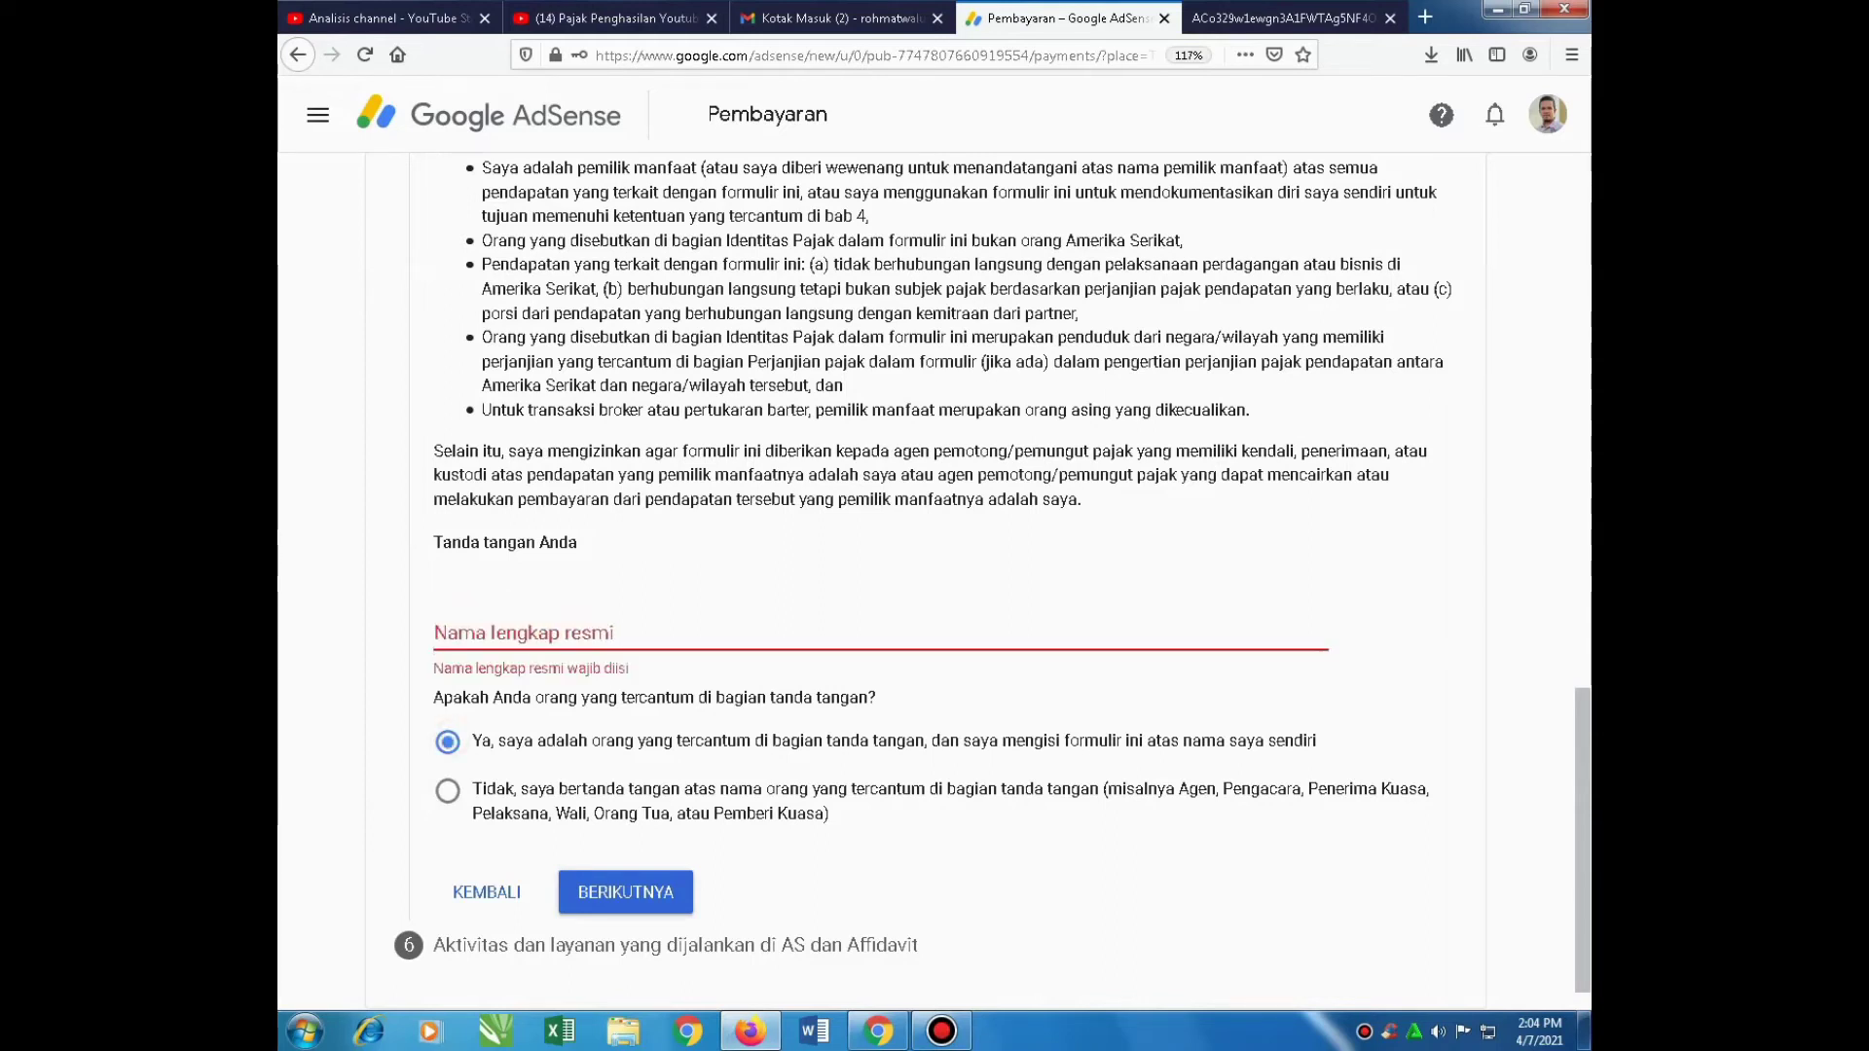
left_click(491, 635)
type("r")
key("BackSpace")
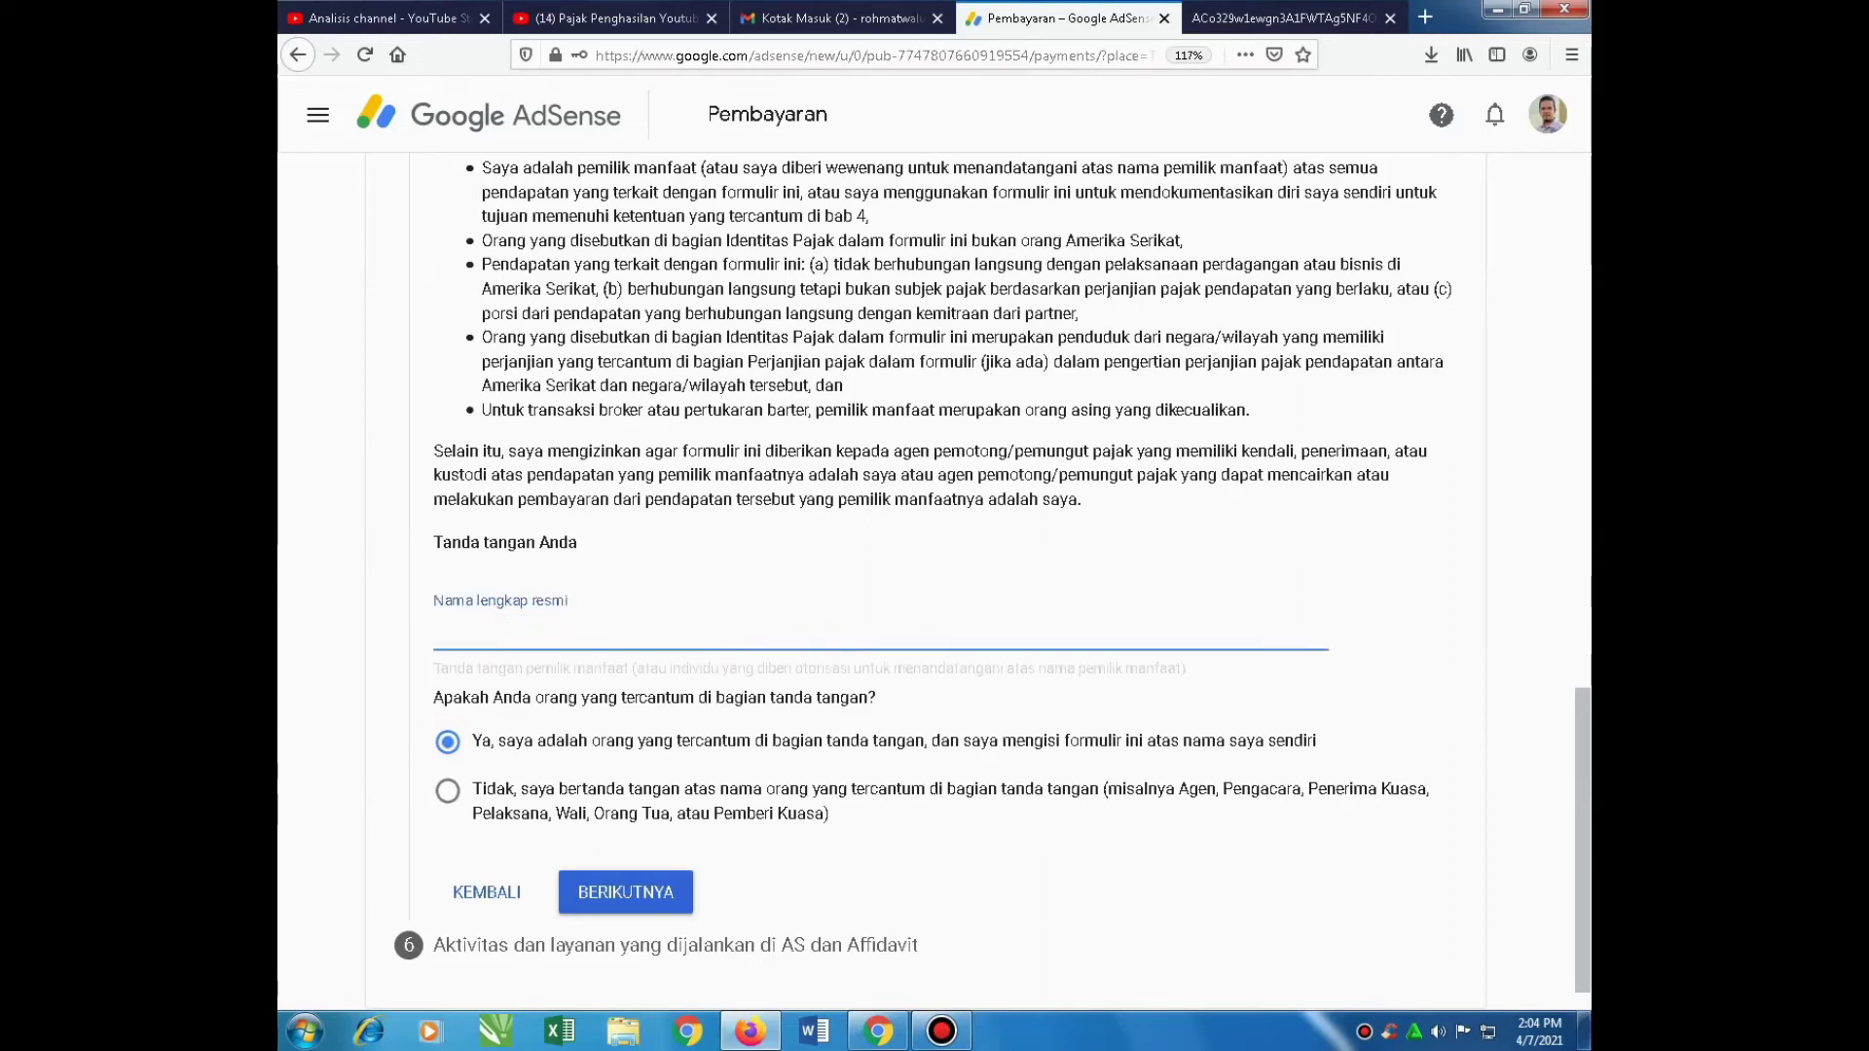
type("Rohmat Waluyo")
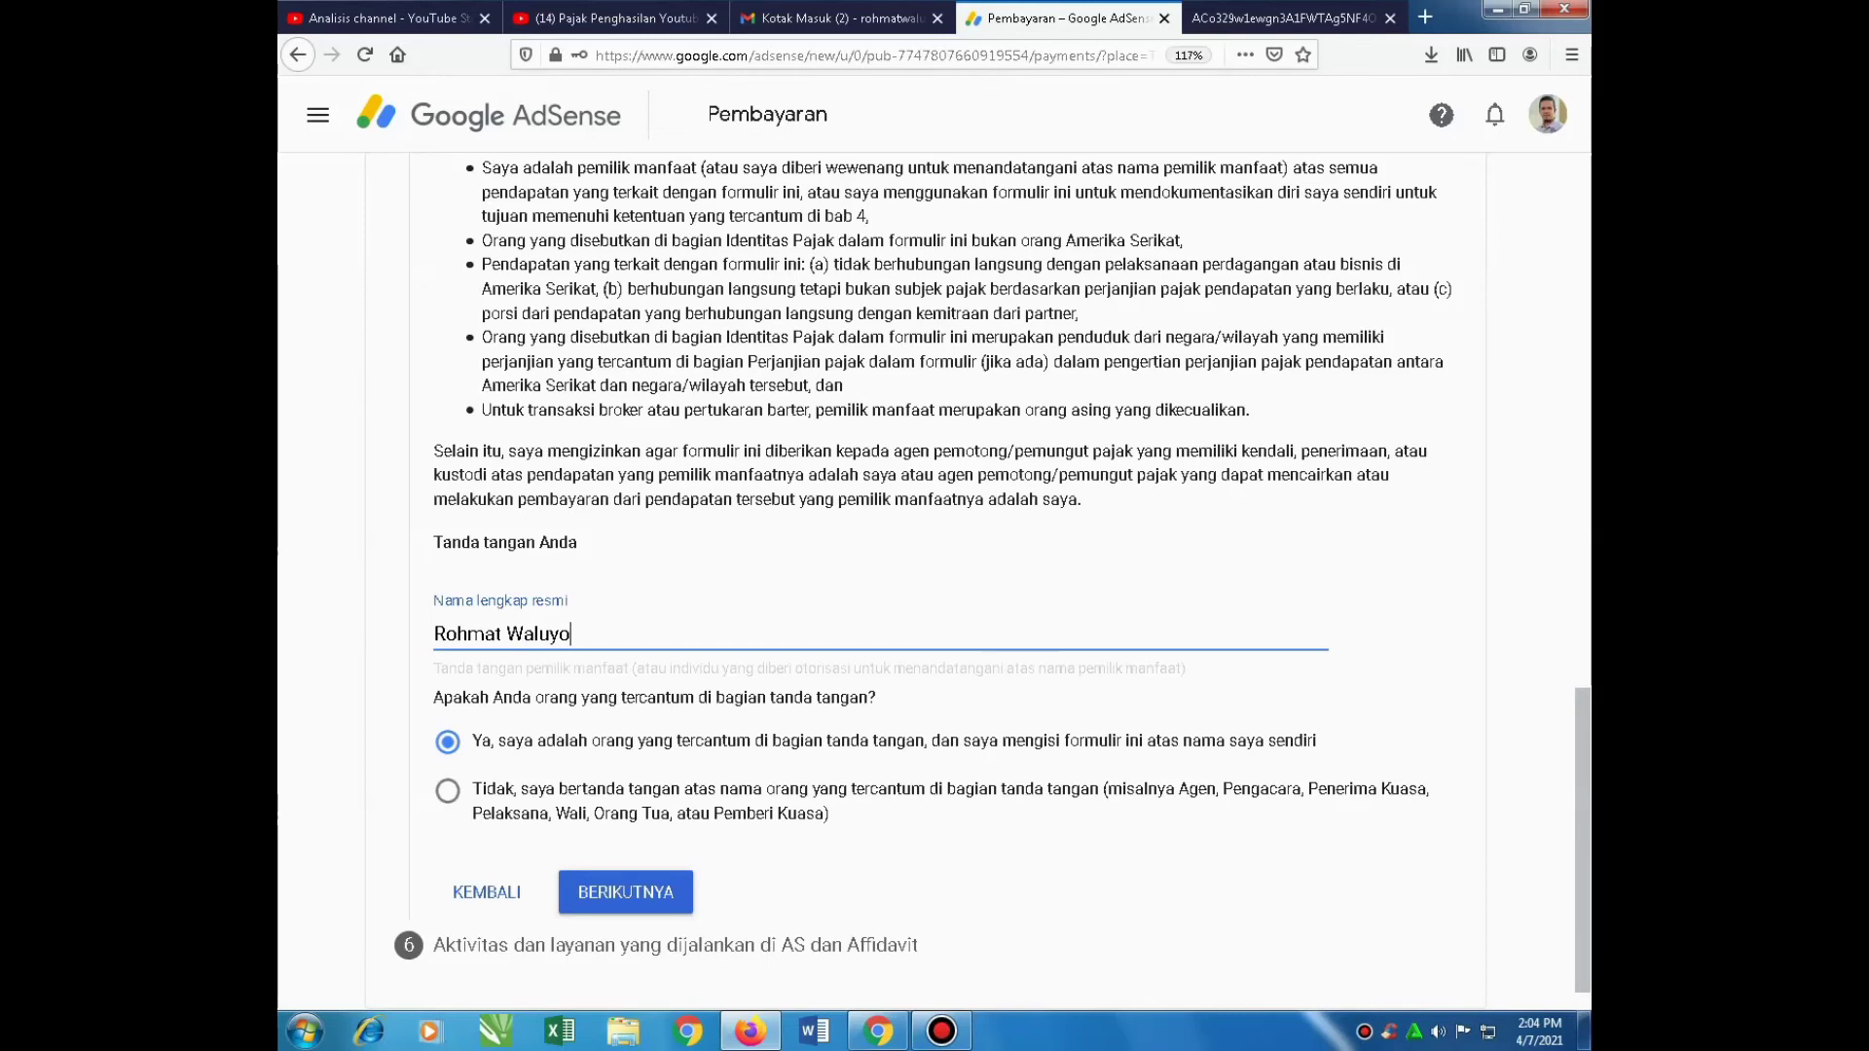
scroll(993, 584, "up", 2)
scroll(993, 584, "up", 1)
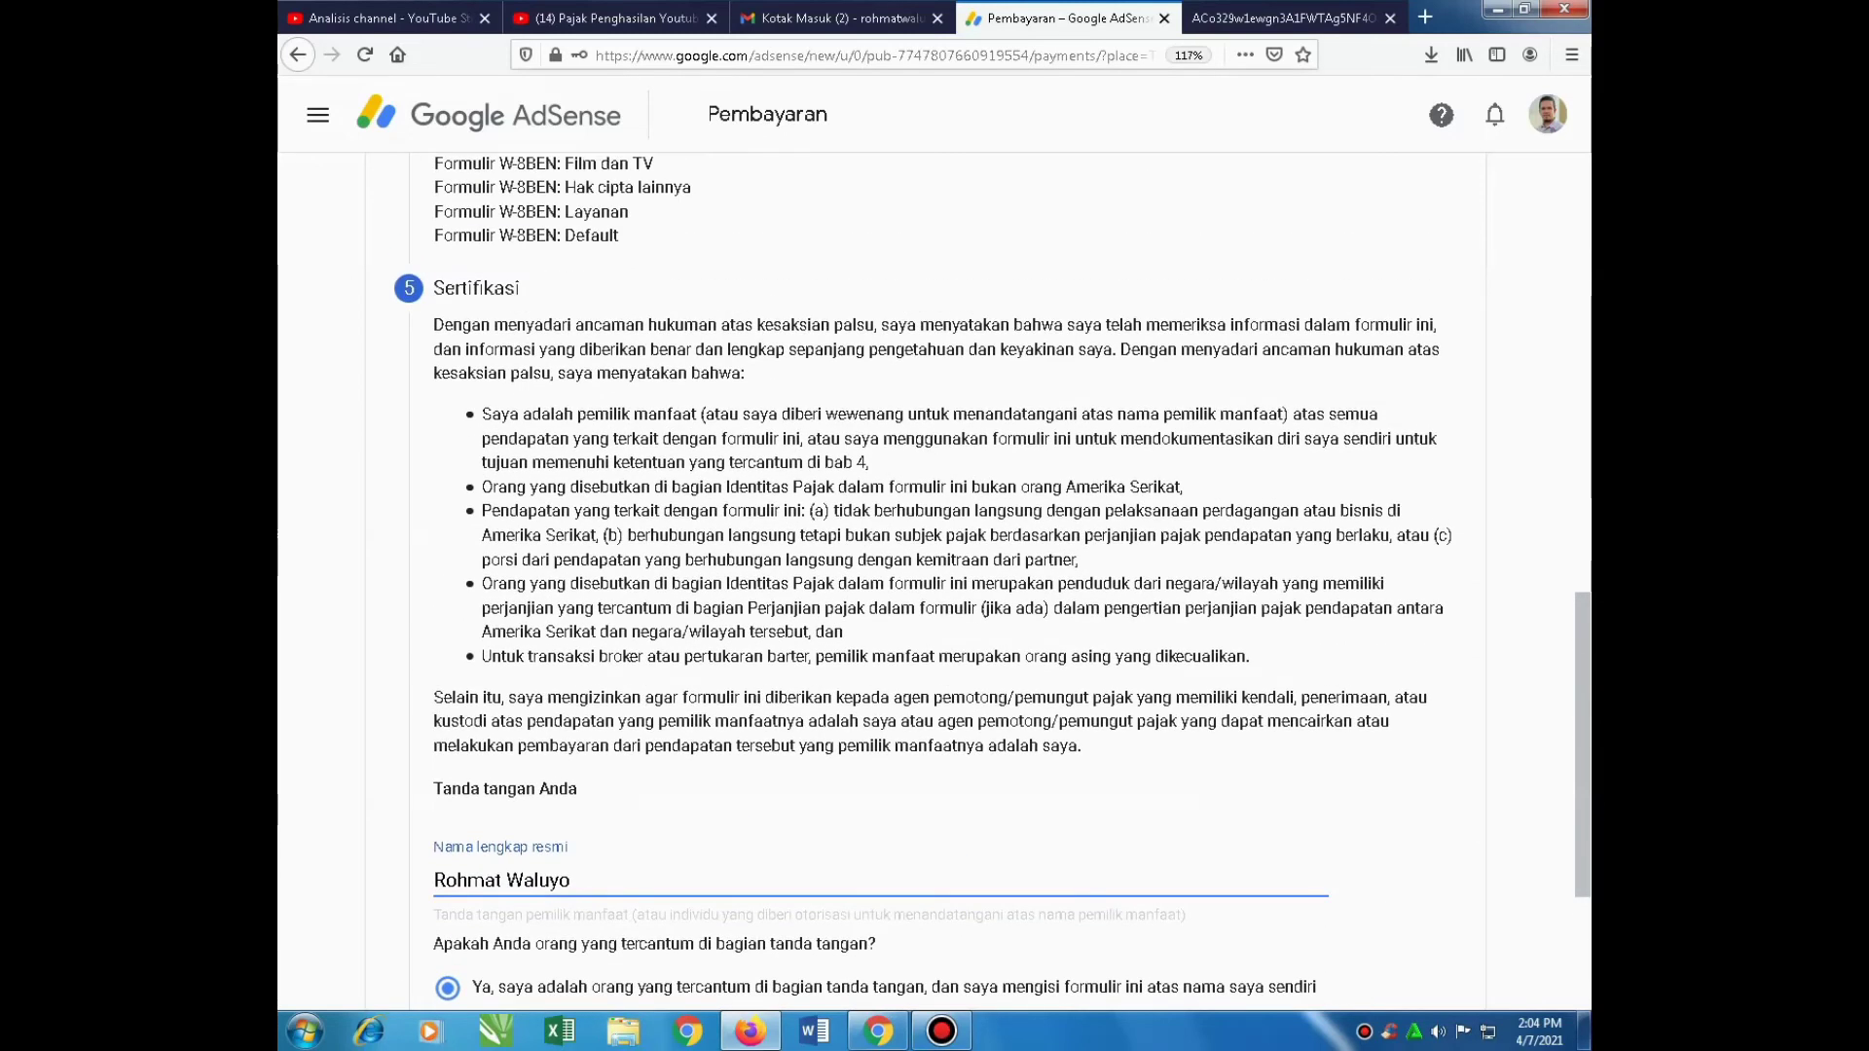
scroll(993, 584, "down", 3)
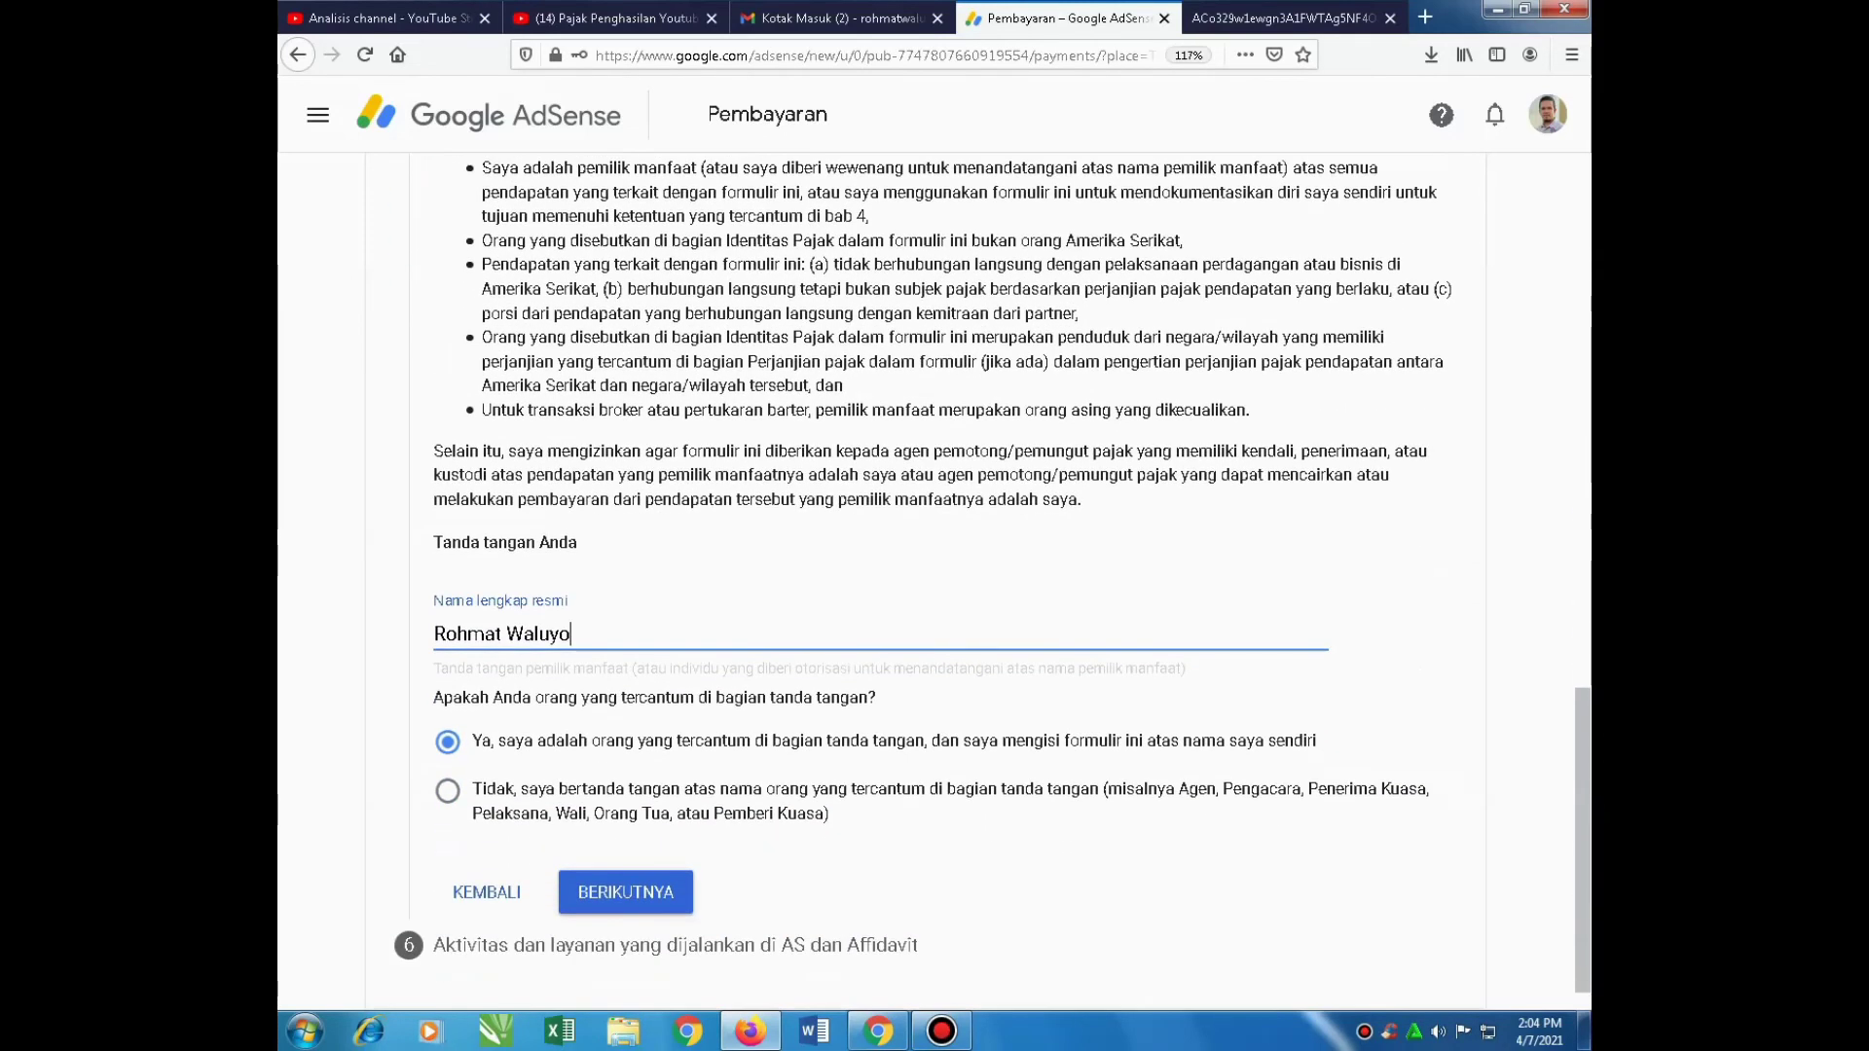
Declare services performed outside the US, choose a new payment profile, and submit the W-8BEN
left_click(625, 891)
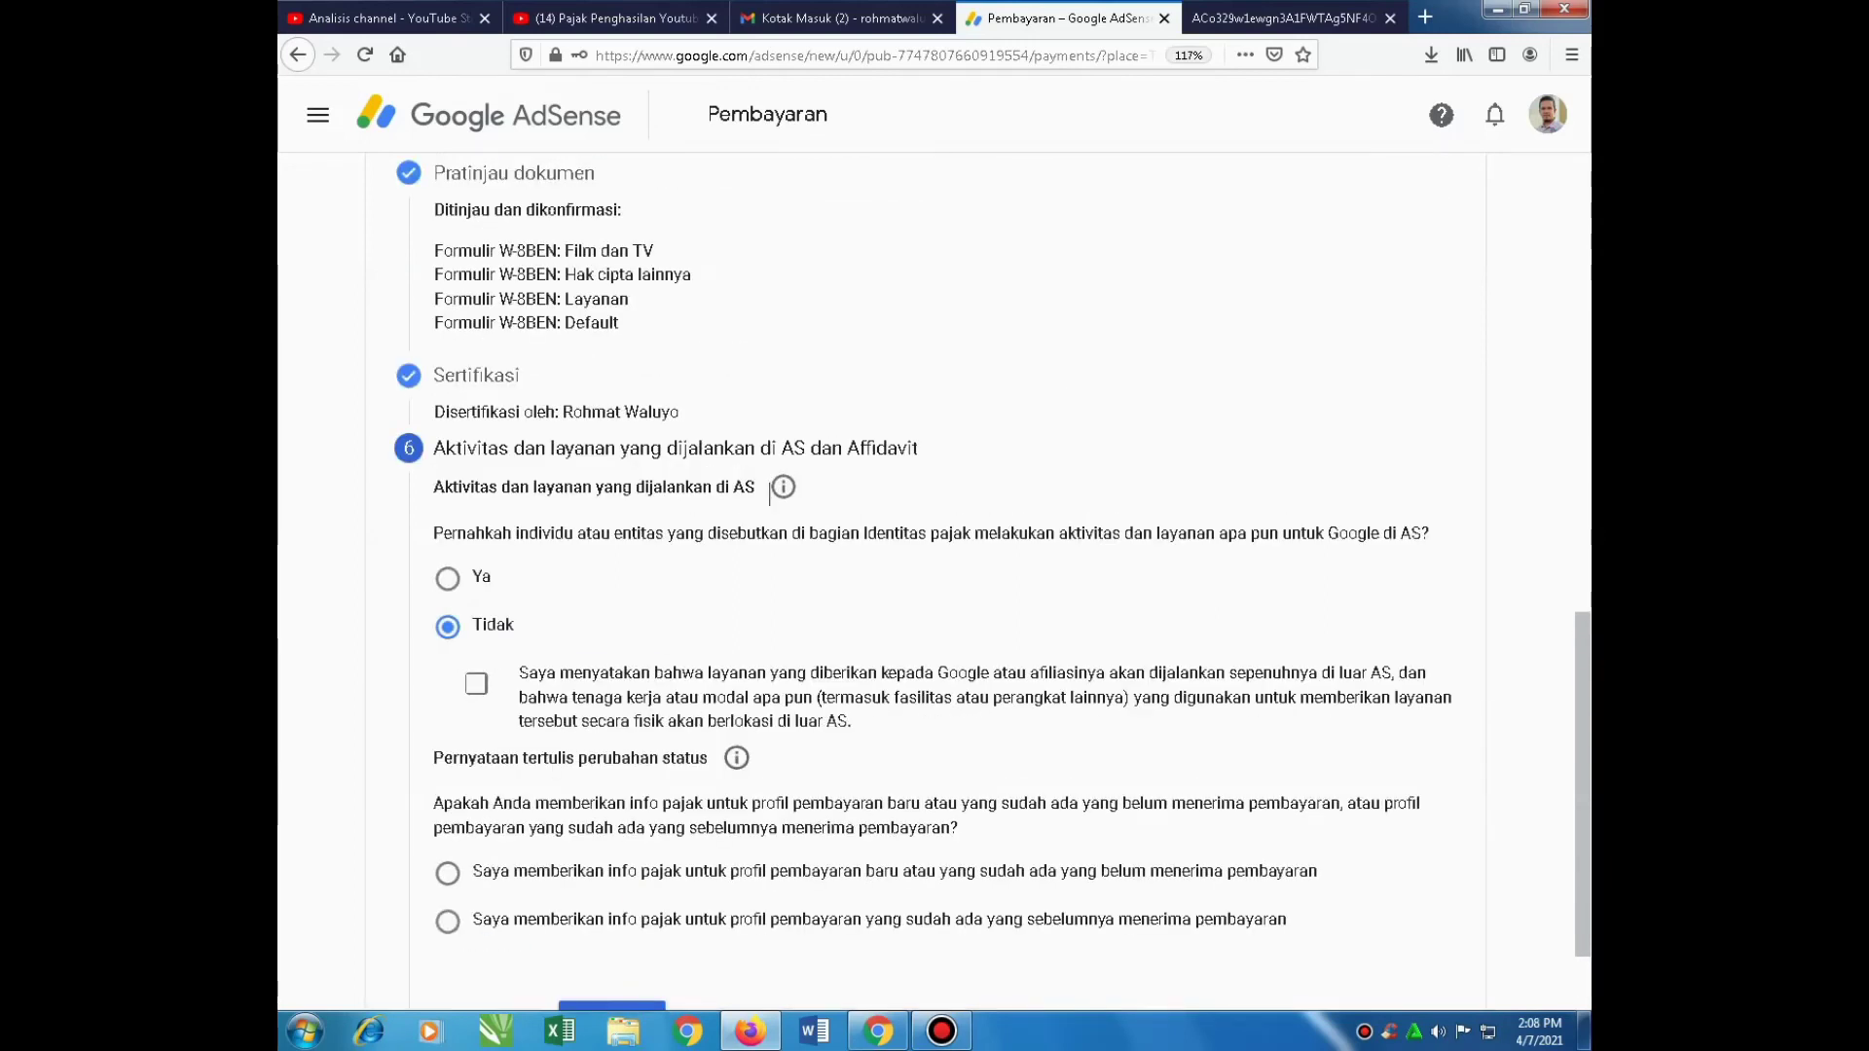
left_click(476, 684)
scroll(934, 584, "down", 1)
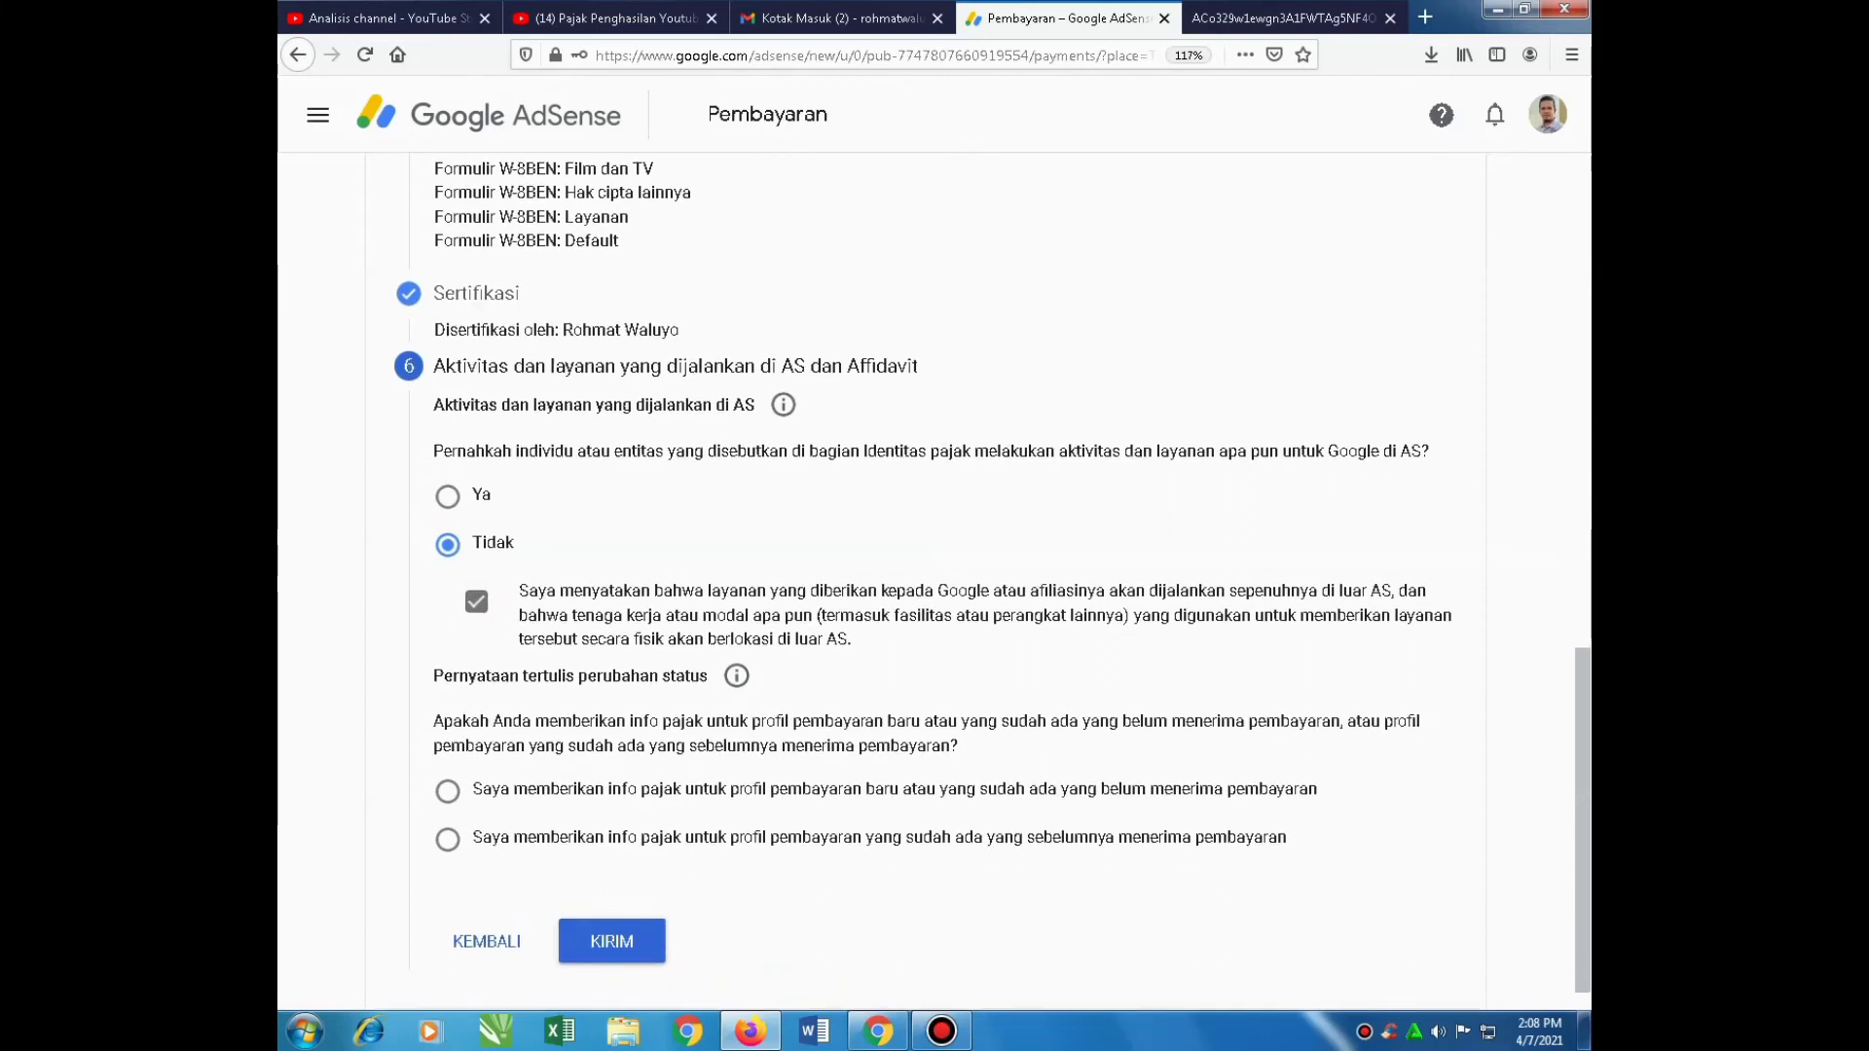
left_click(447, 790)
left_click(611, 941)
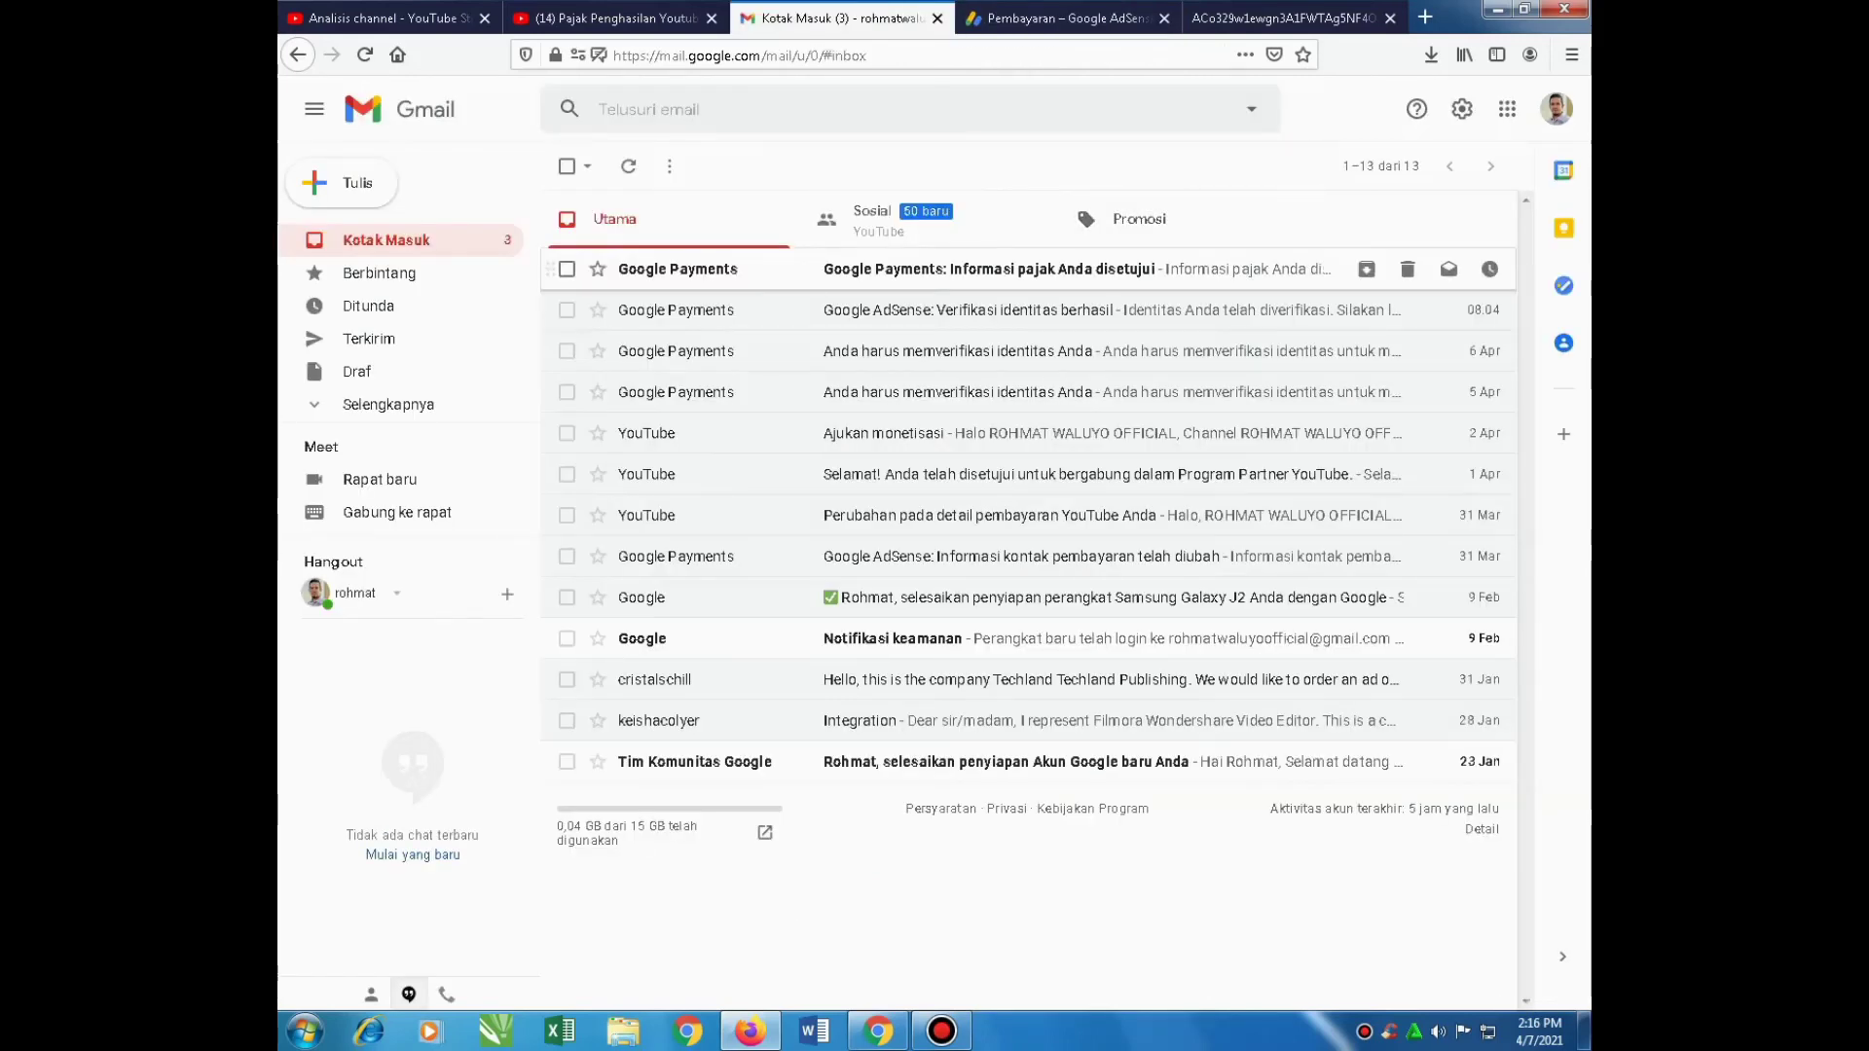
left_click(1067, 265)
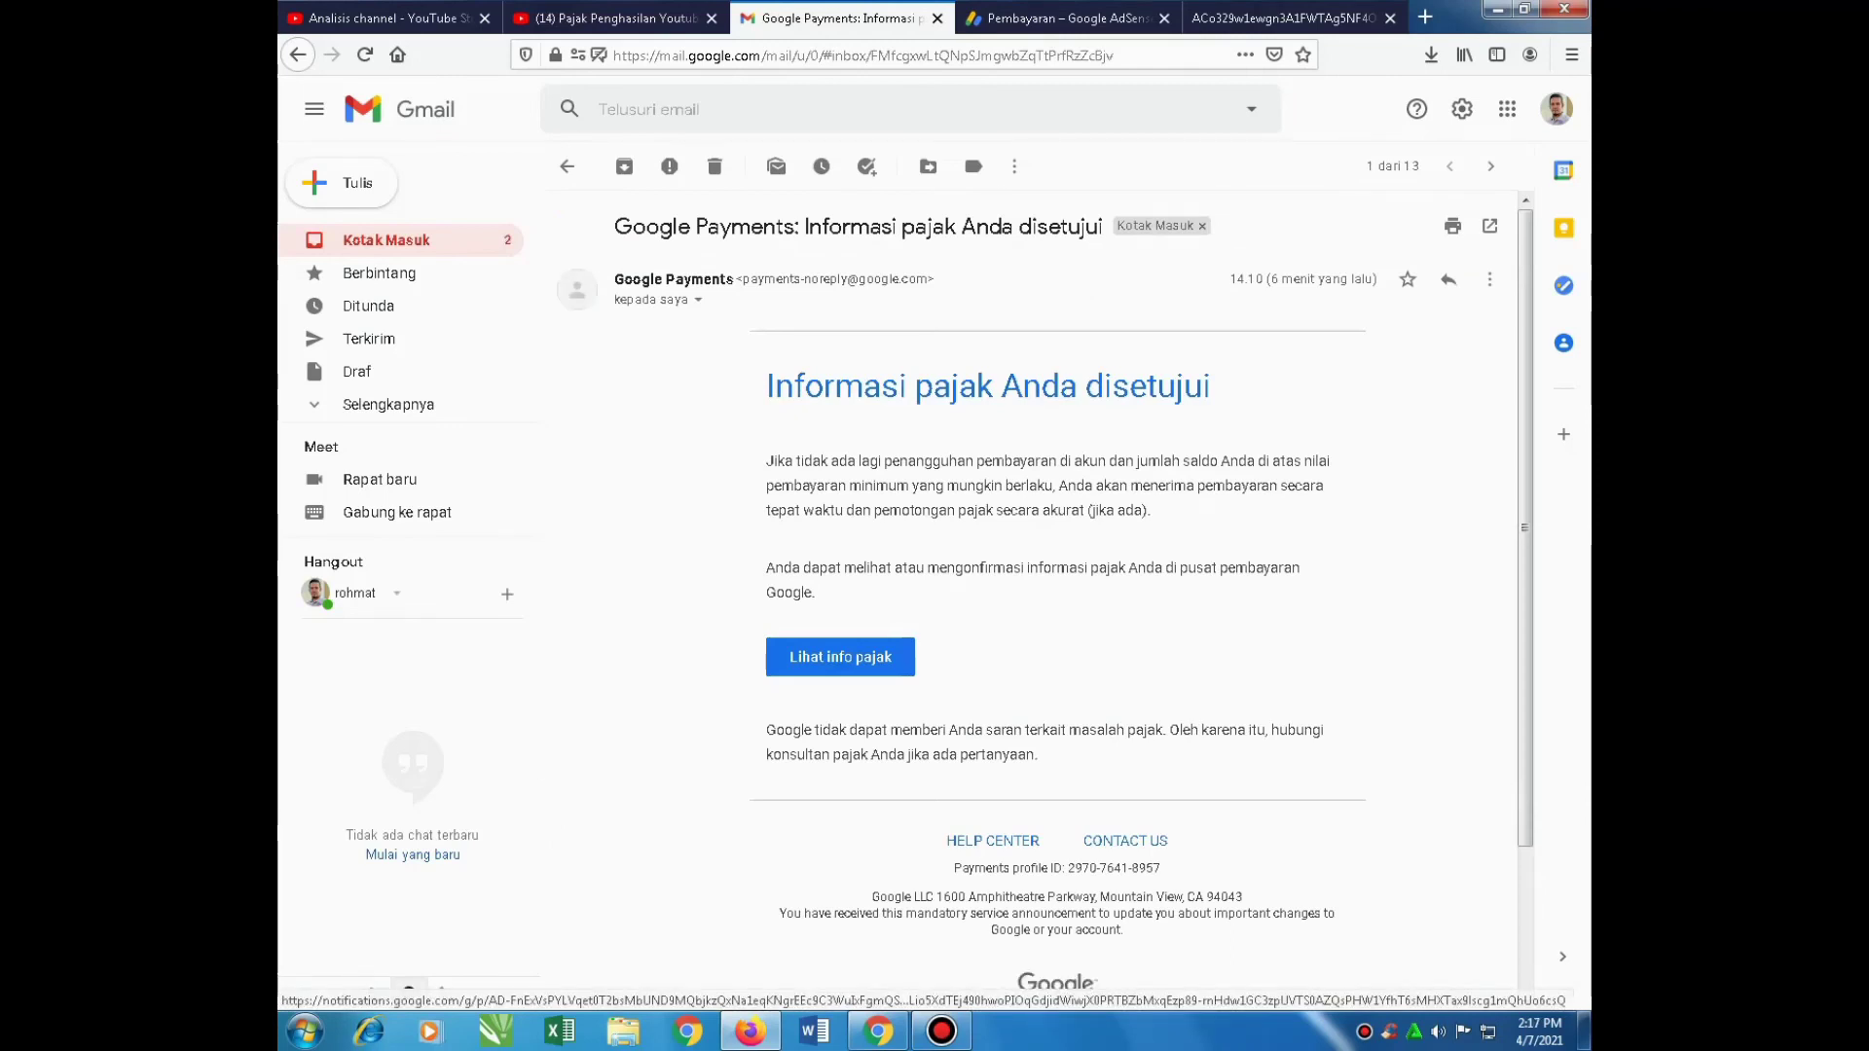
Follow the Lihat info pajak link in the 'Informasi pajak Anda disetujui' email
left_click(840, 656)
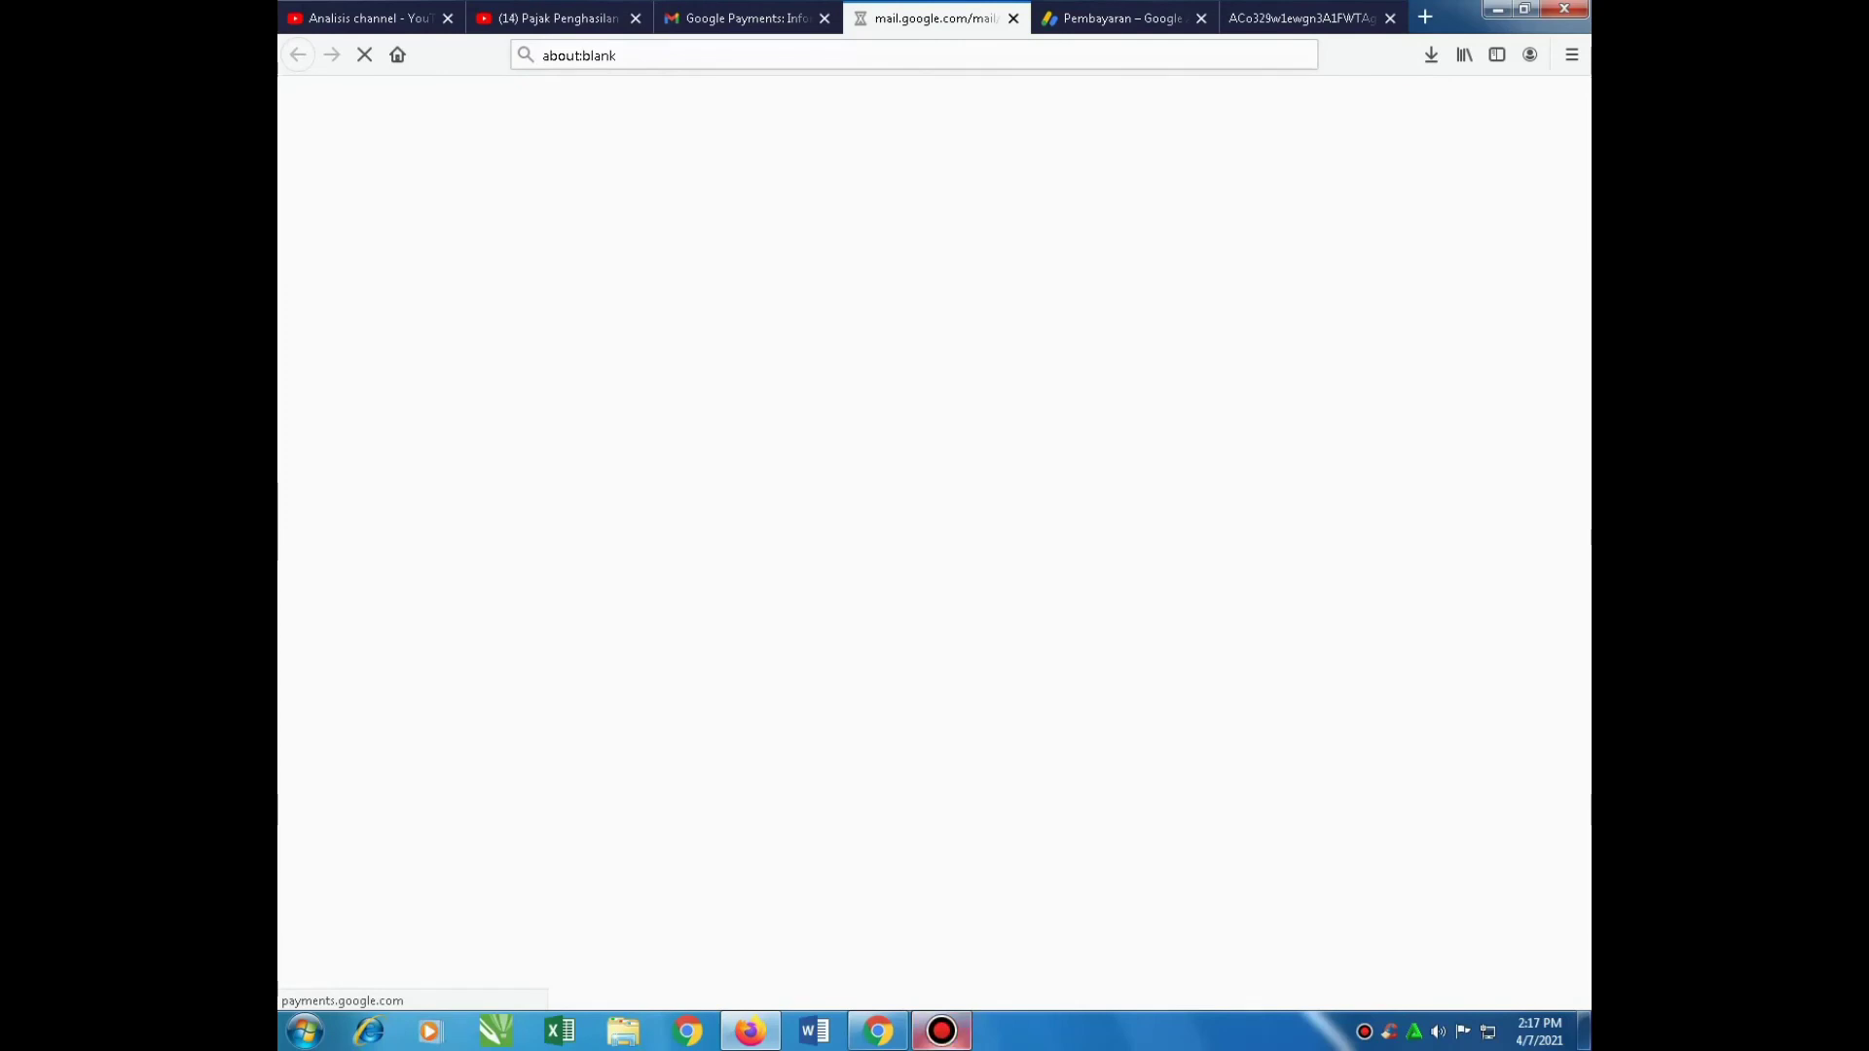